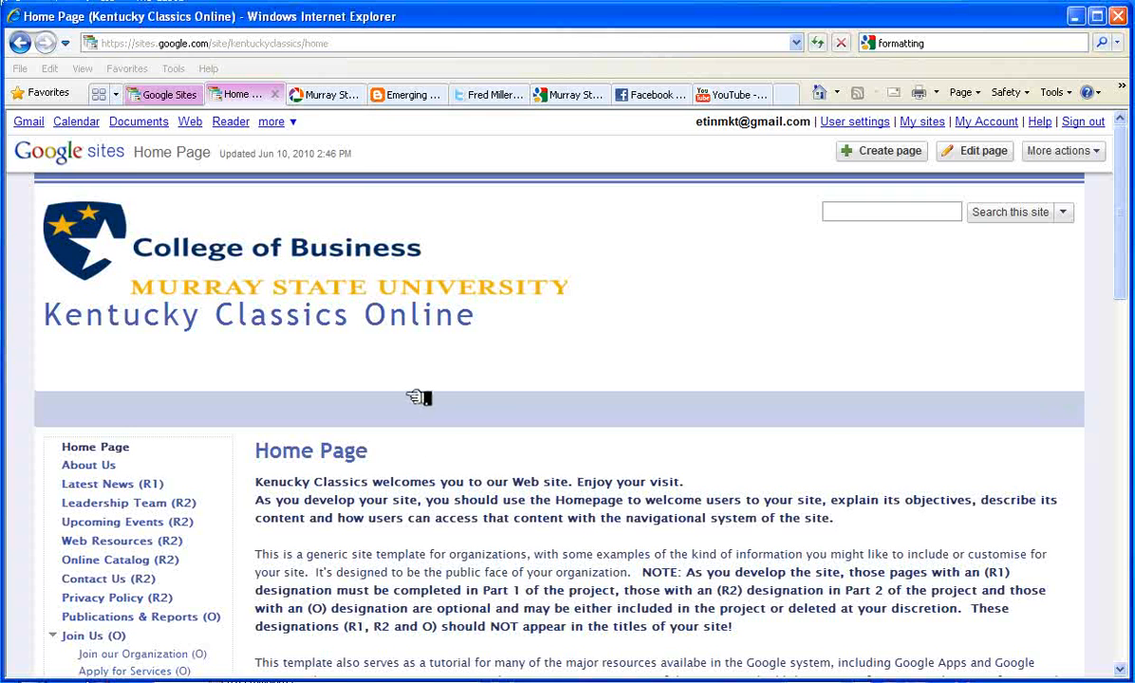
Go to the About Us page and switch it into edit mode
scroll(418, 398, down, 3)
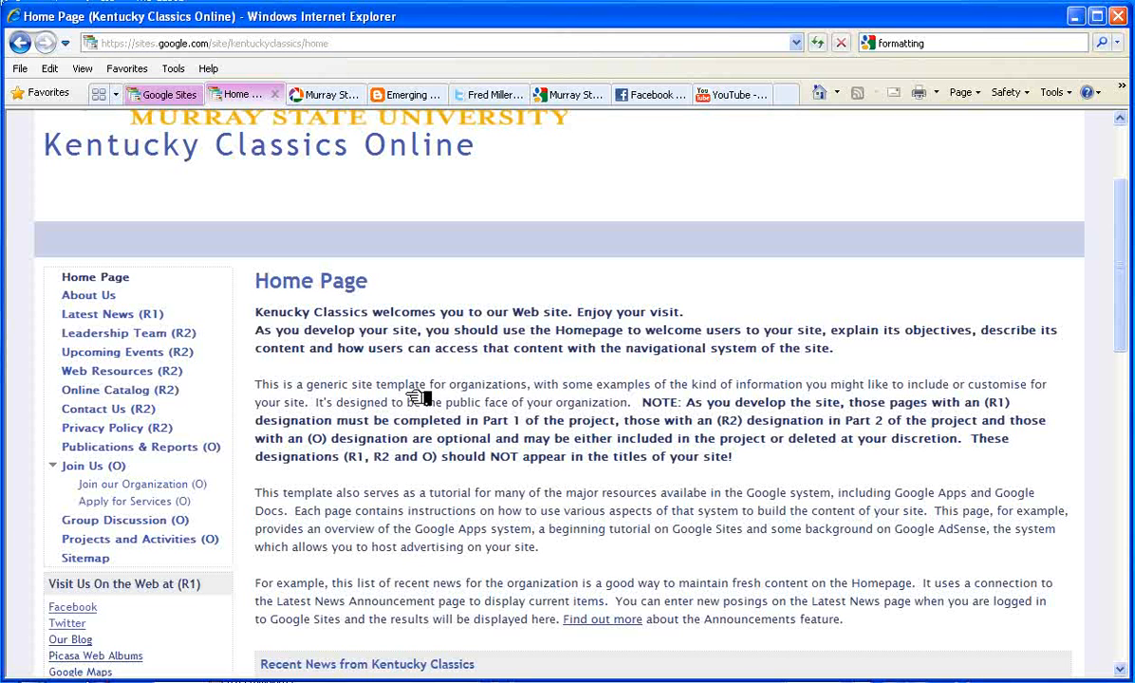
click(95, 295)
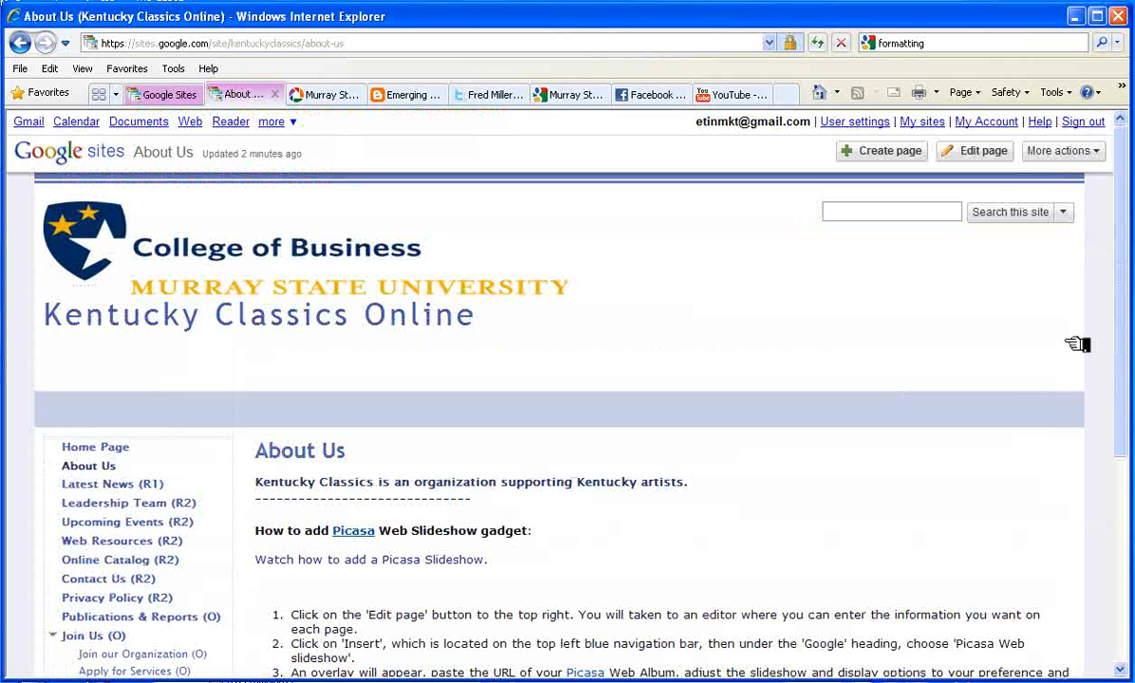
click(986, 153)
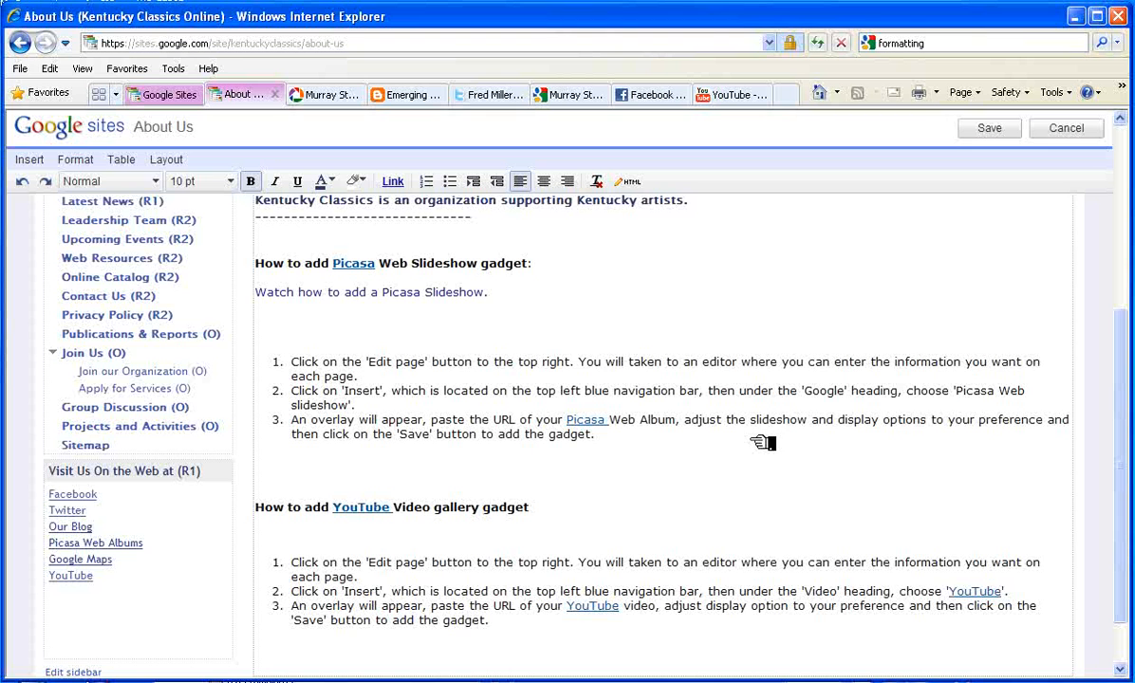
Put the cursor on the empty line below 'Watch how to add a Picasa Slideshow.'
click(462, 297)
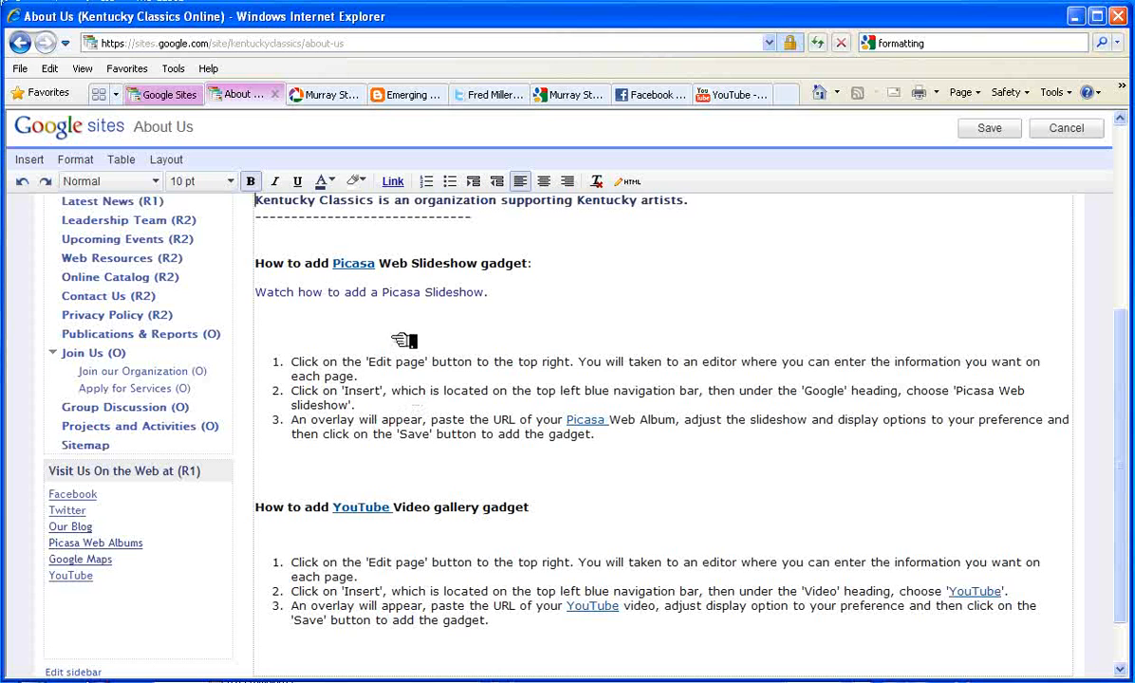
triple_click(375, 294)
click(535, 309)
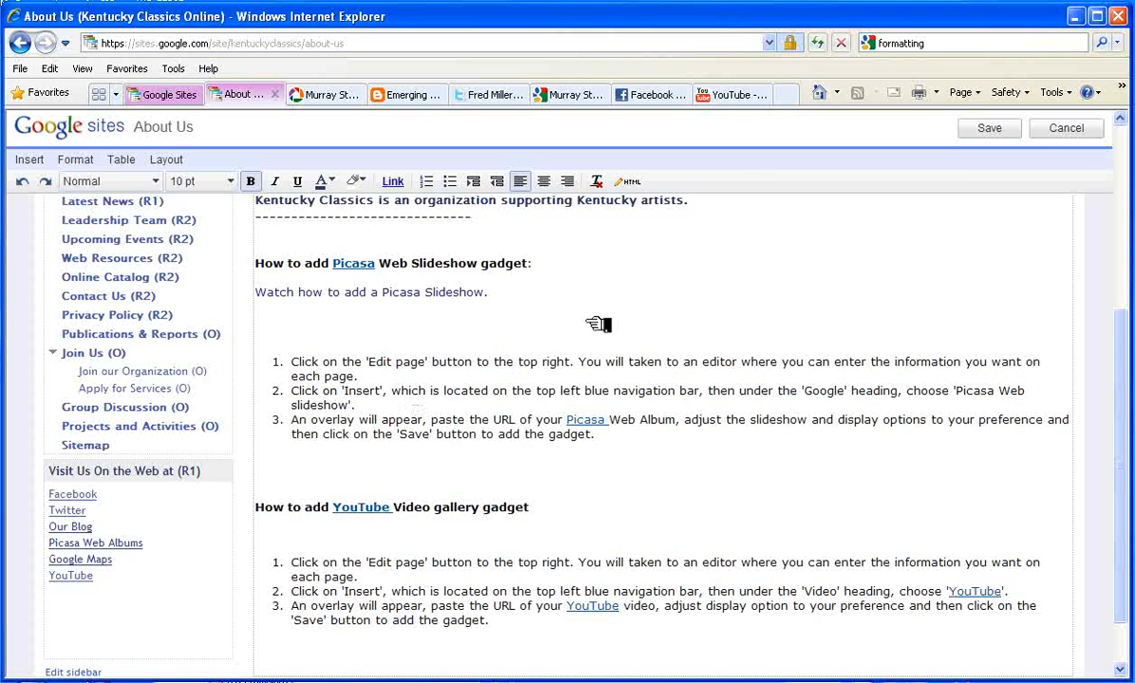
click(268, 326)
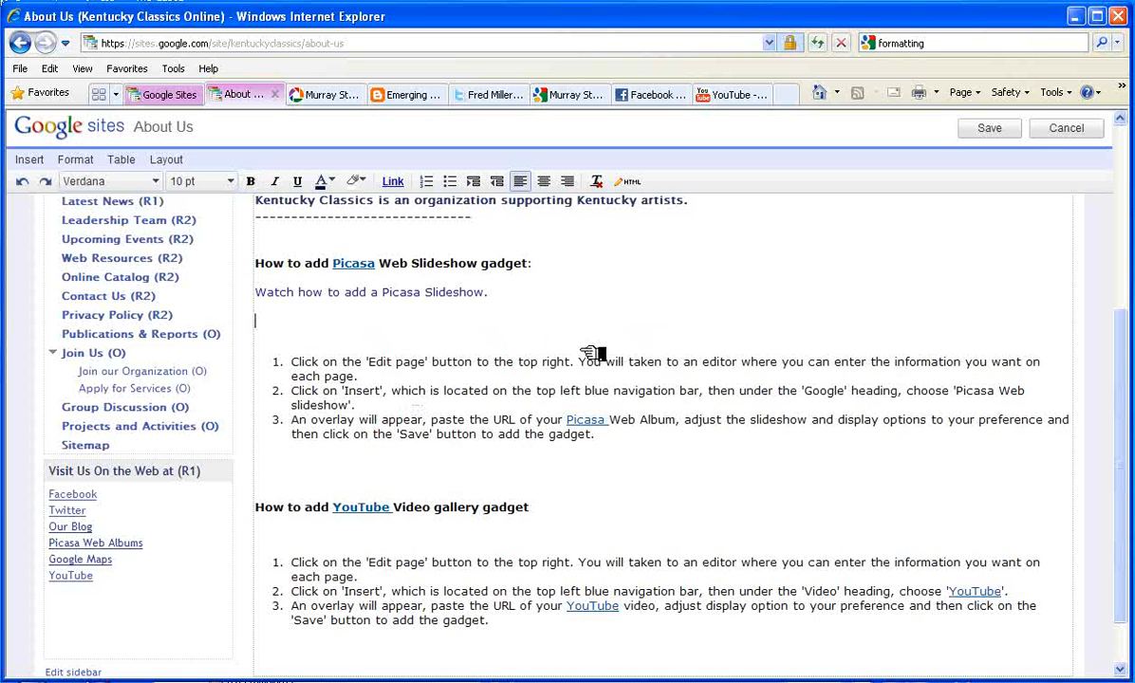
Start a Picasa Web slideshow insert and focus its empty album URL field
click(28, 160)
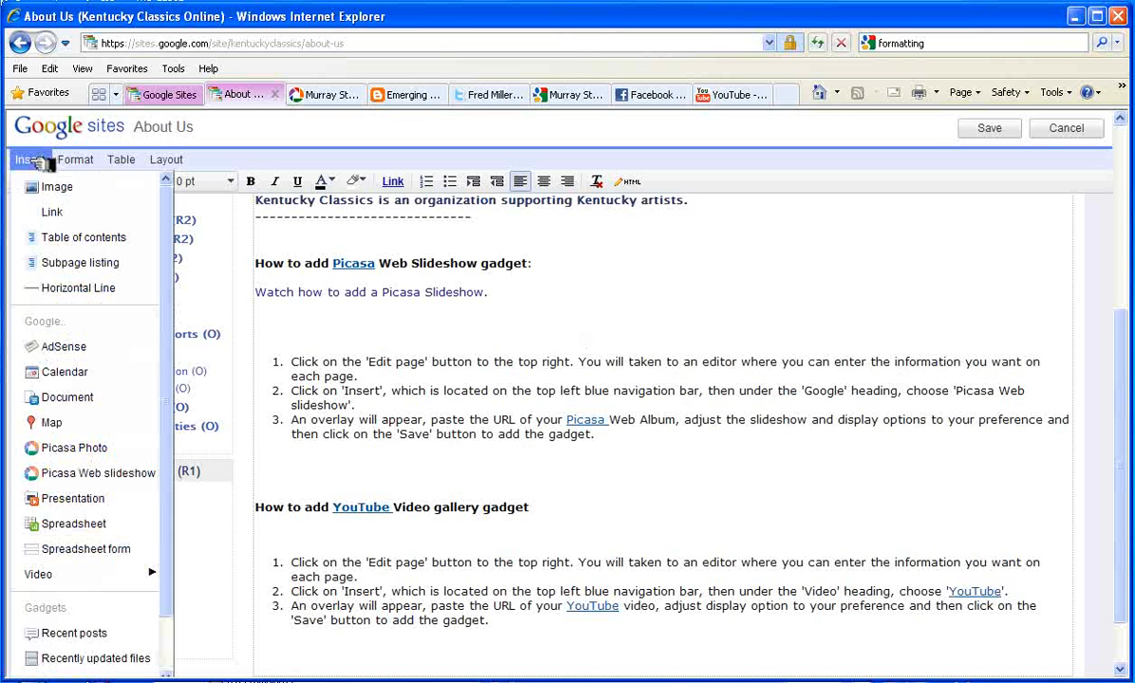
click(105, 474)
click(397, 311)
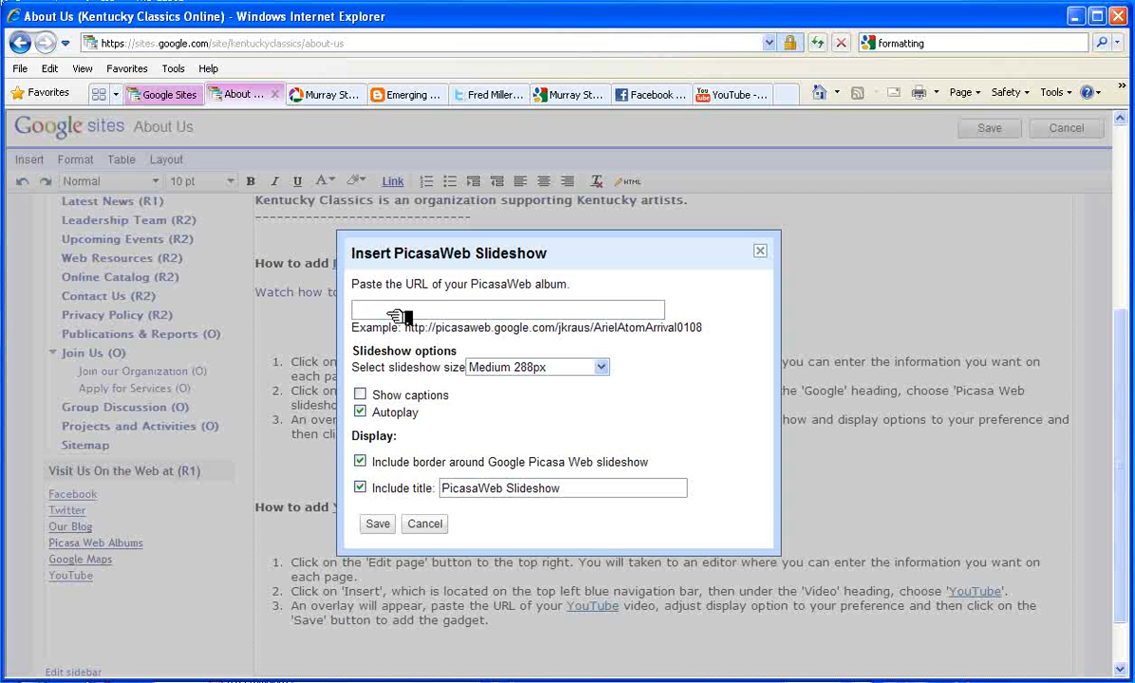
click(342, 95)
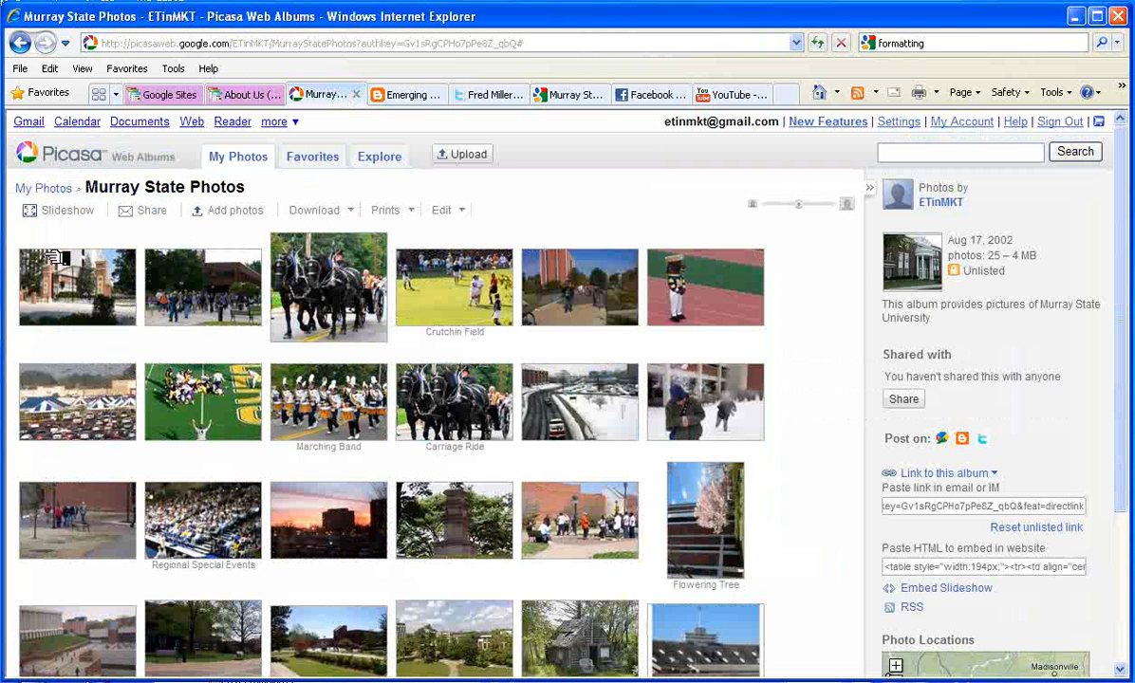
Copy the Murray State Photos album's web address from Picasa Web Albums
click(52, 189)
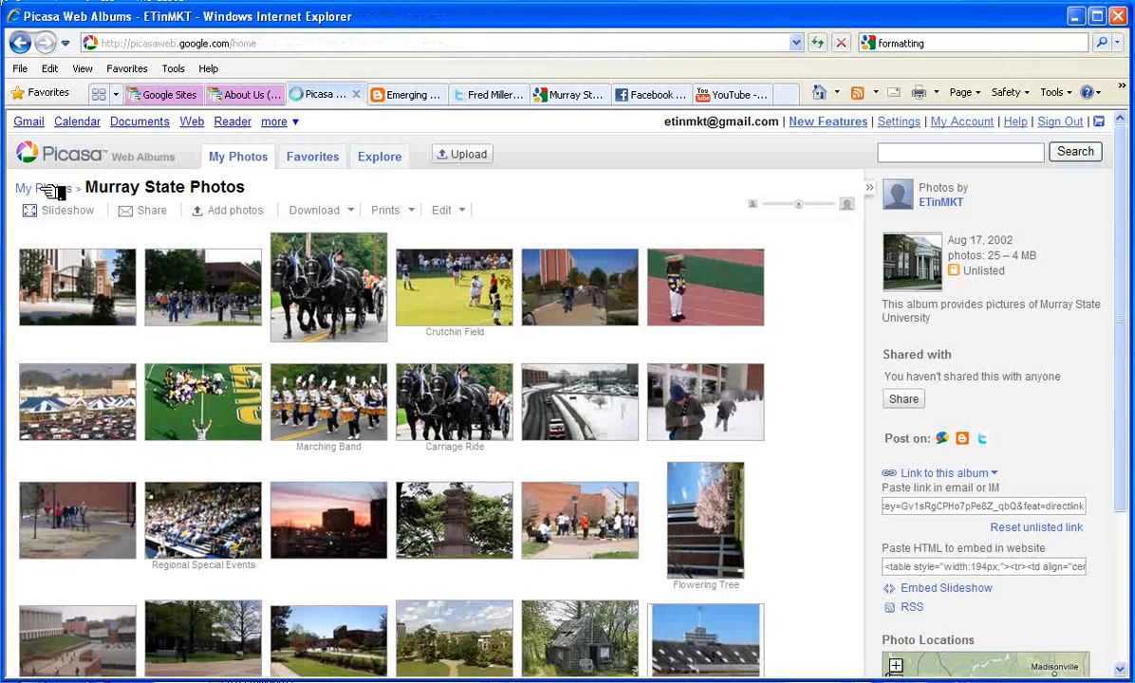
click(246, 285)
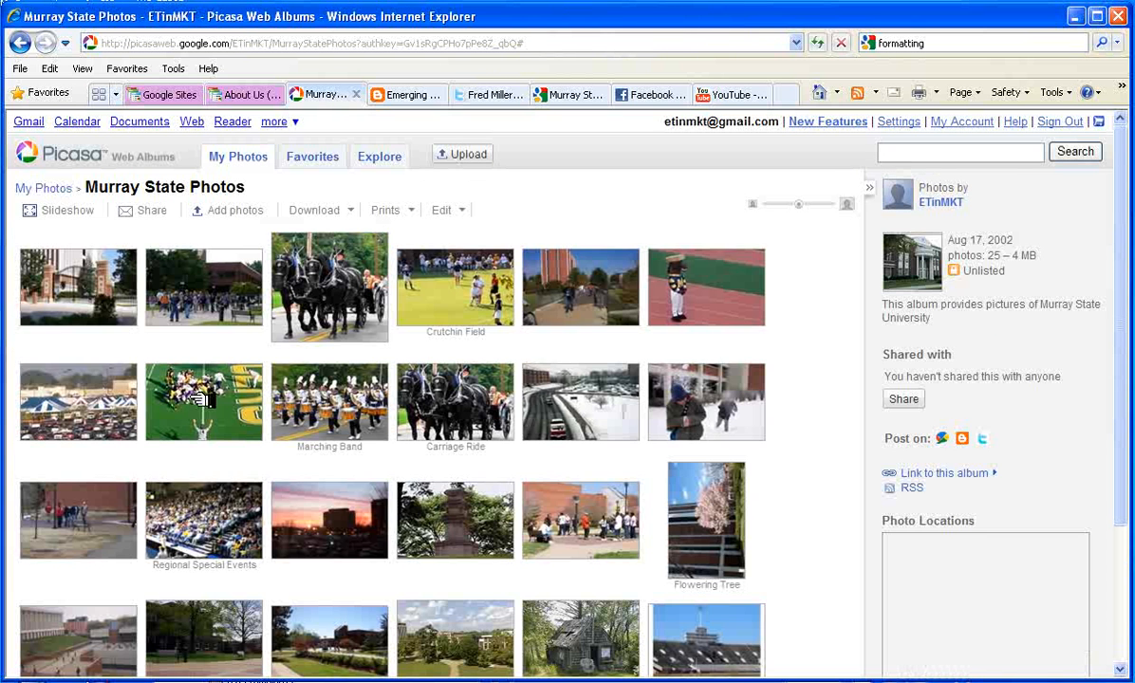
click(296, 43)
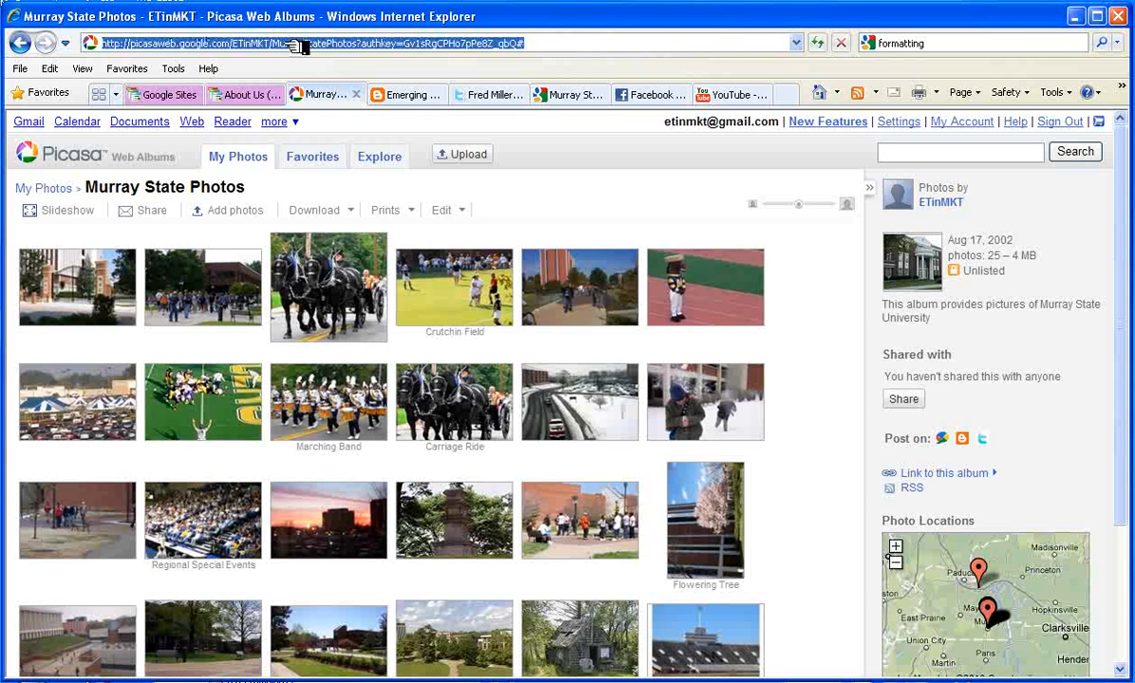
right_click(311, 49)
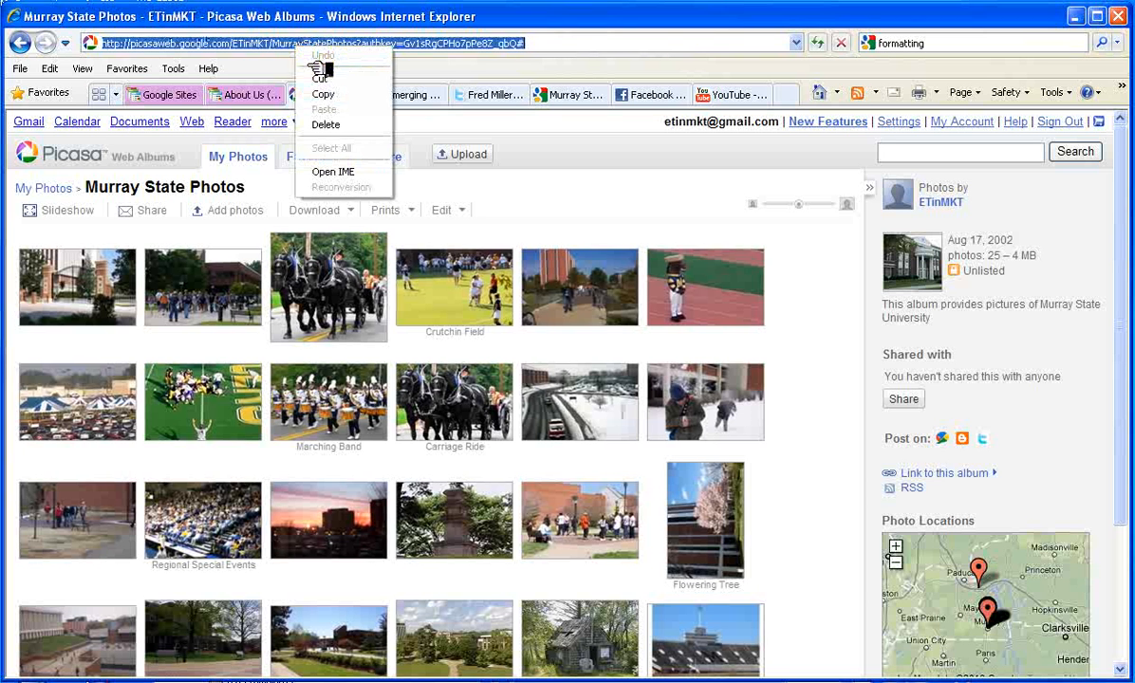
click(304, 94)
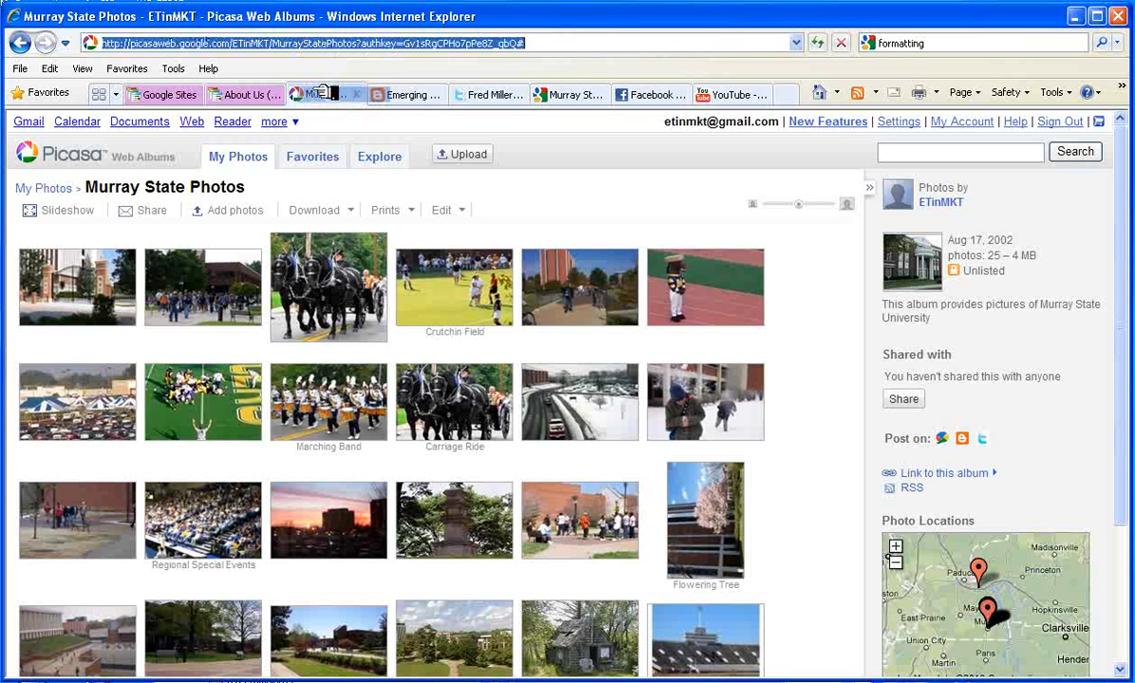
click(248, 94)
Paste the album URL, show captions, title it 'KY Classics Images', and save the slideshow
right_click(370, 312)
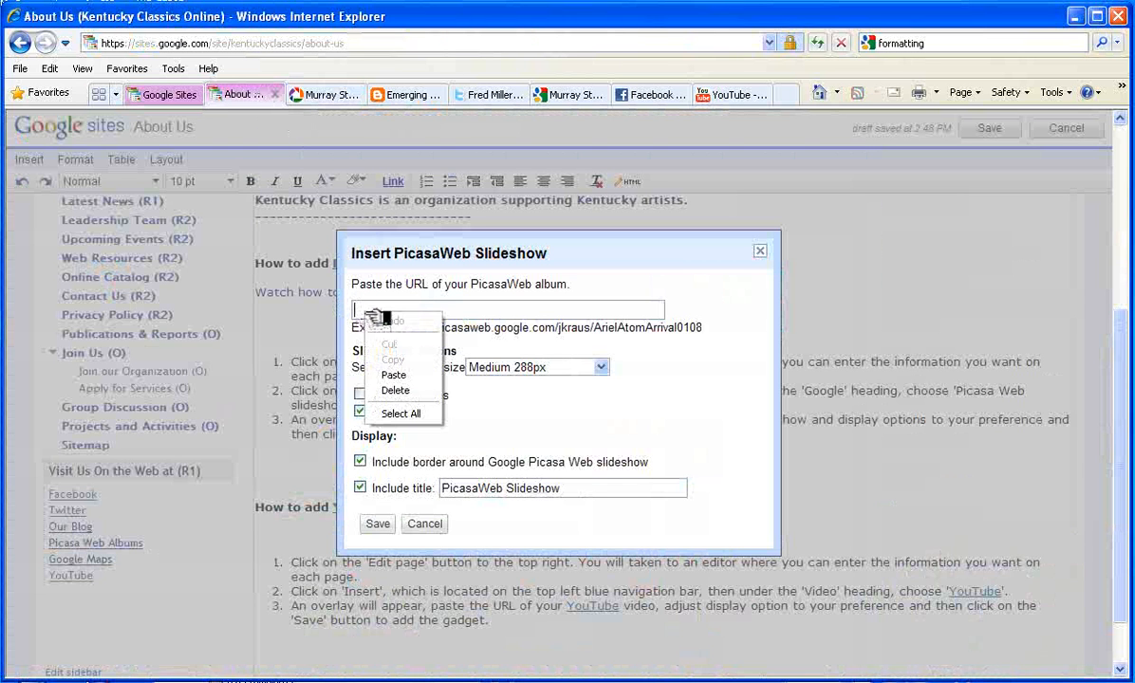
click(385, 366)
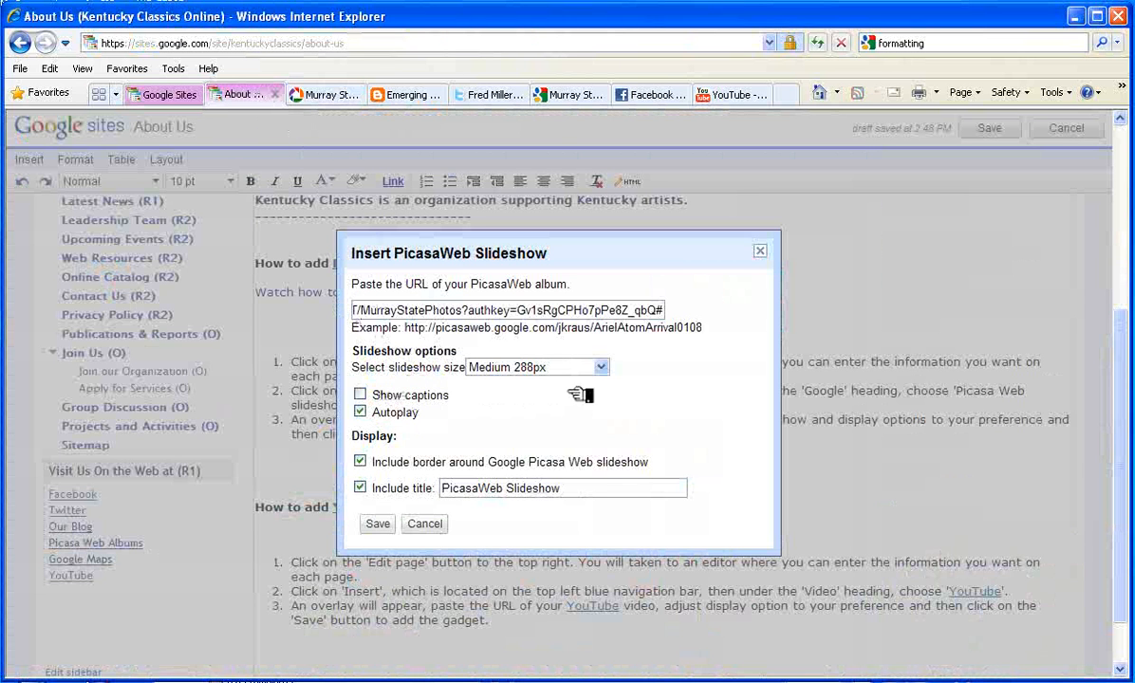
click(360, 395)
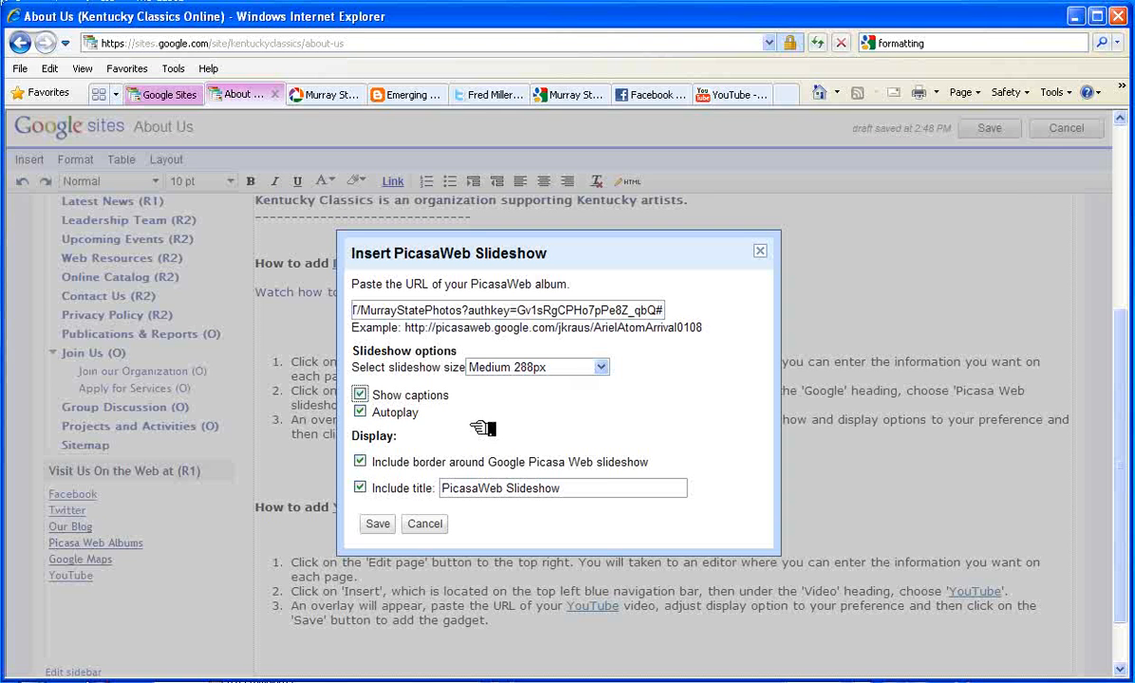
triple_click(582, 492)
text(KY Classics Images)
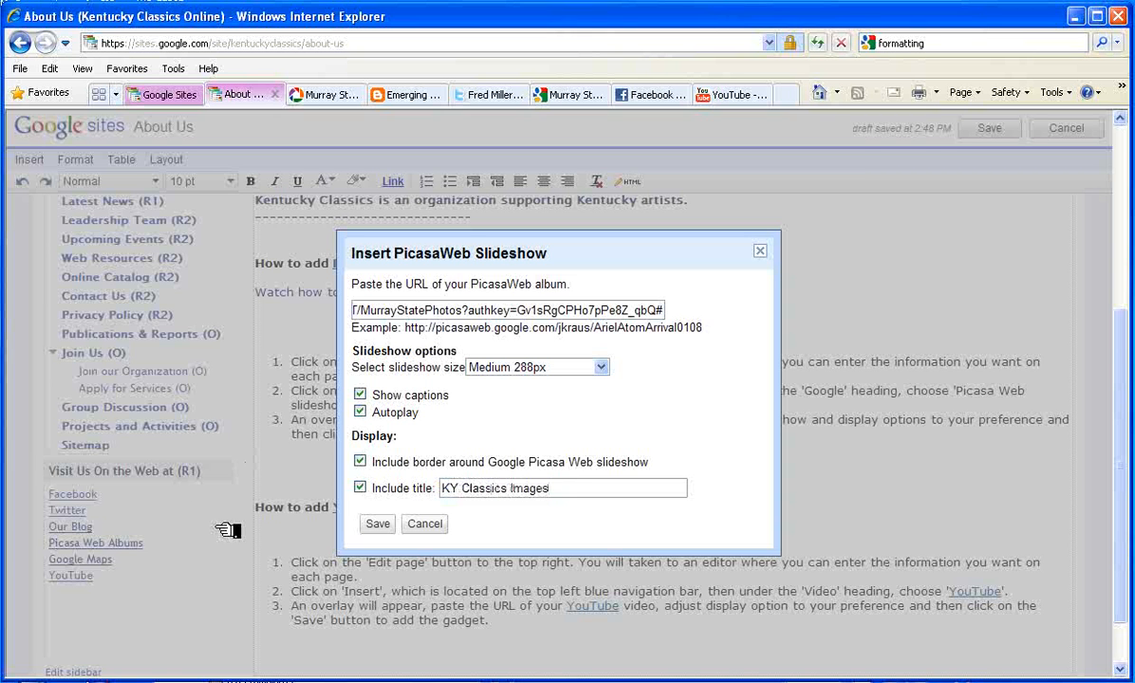
click(377, 524)
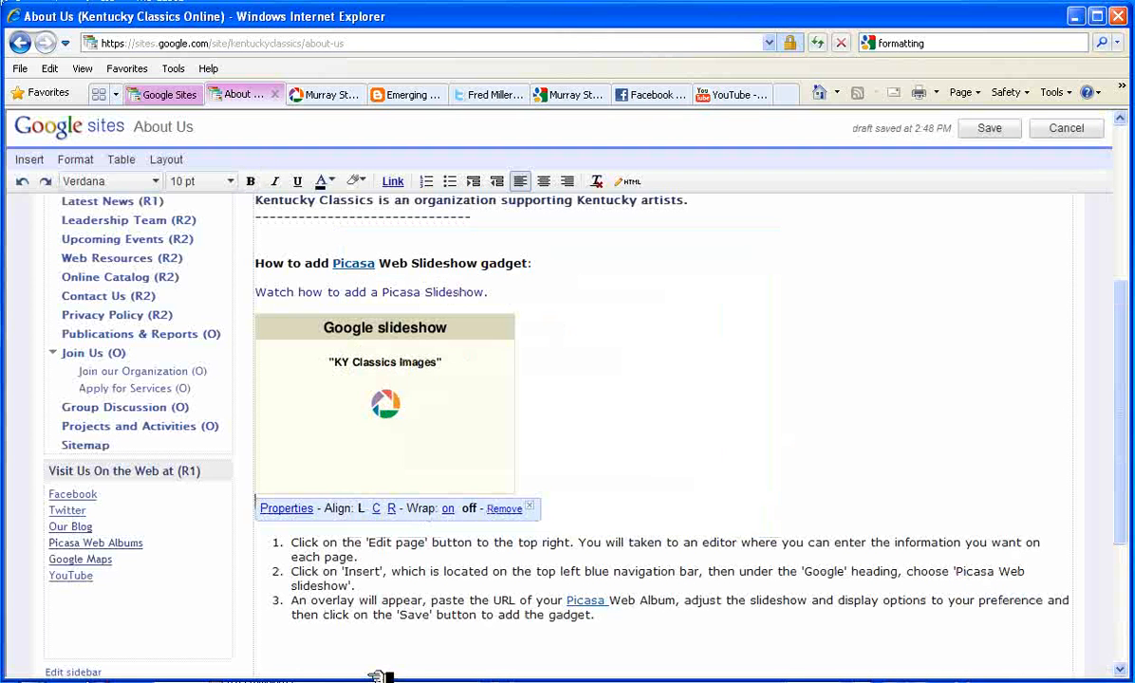
scroll(598, 514, down, 5)
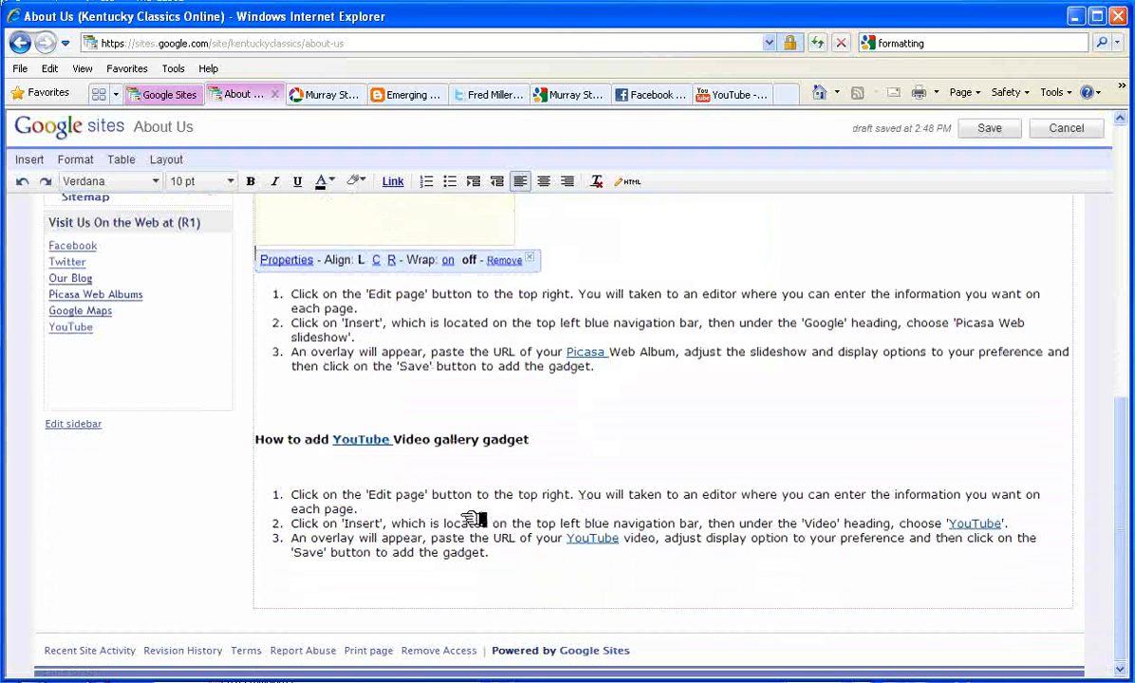
Below the YouTube heading, start inserting a YouTube video
click(264, 468)
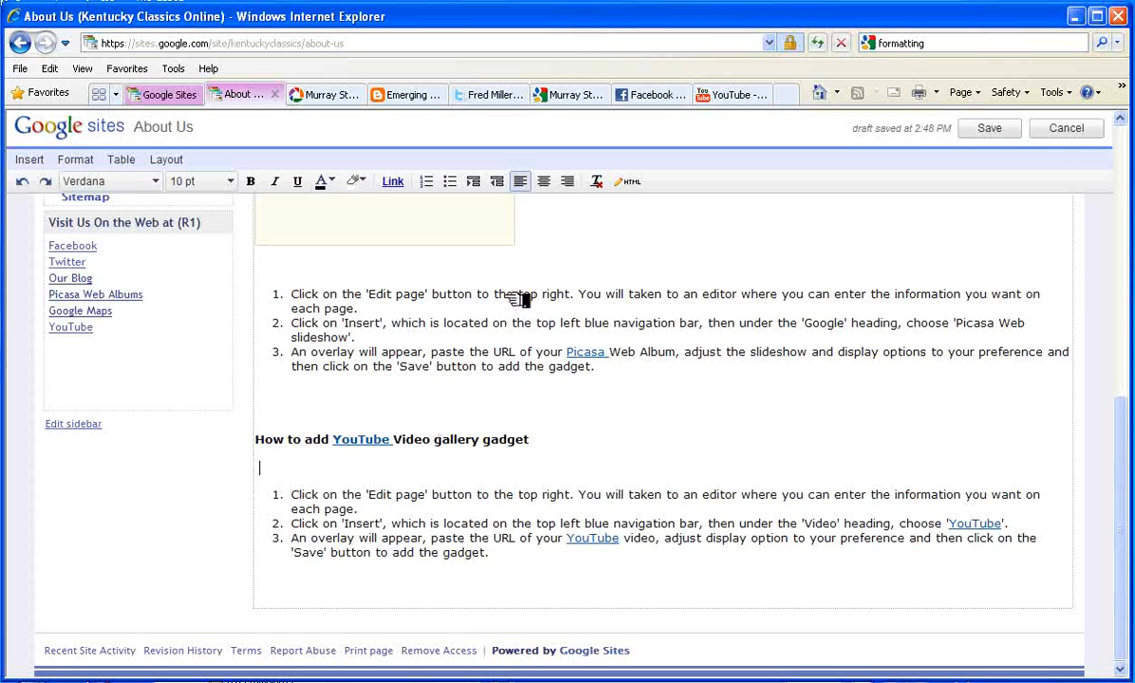
click(48, 161)
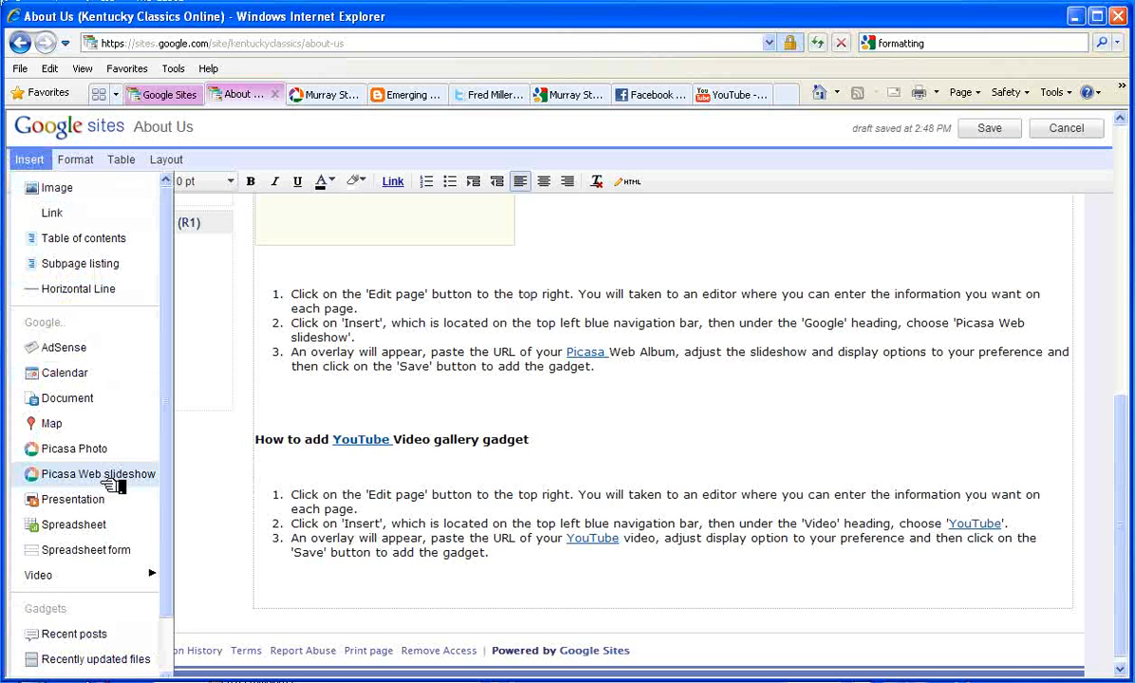
mouse_move(115, 573)
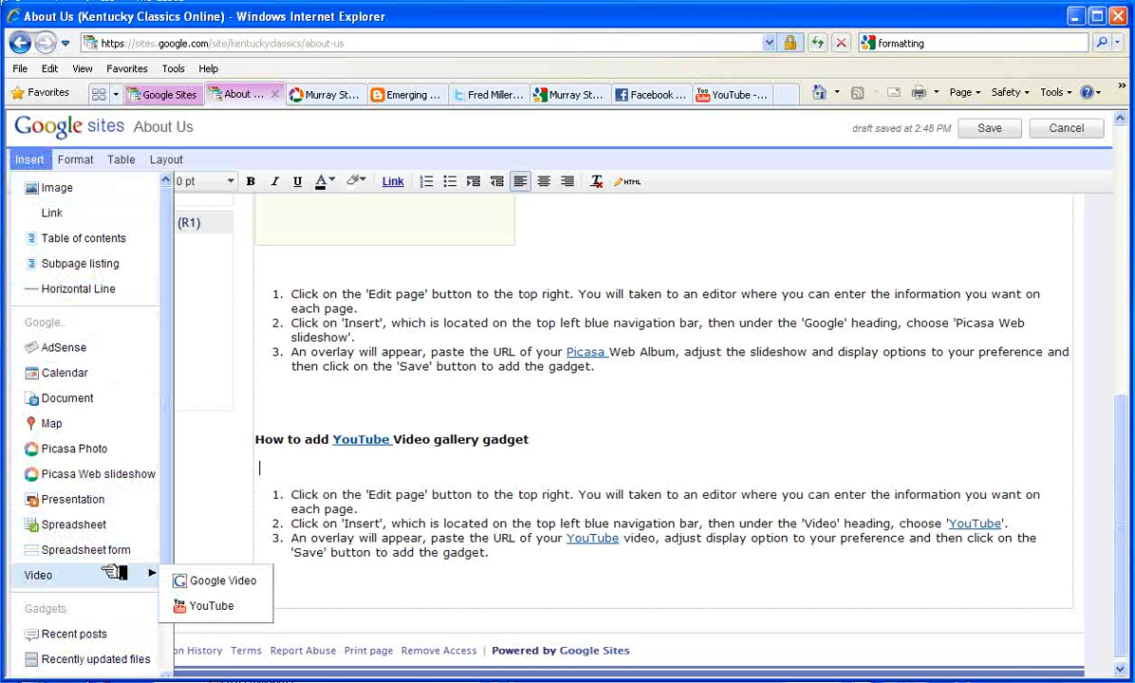
click(220, 603)
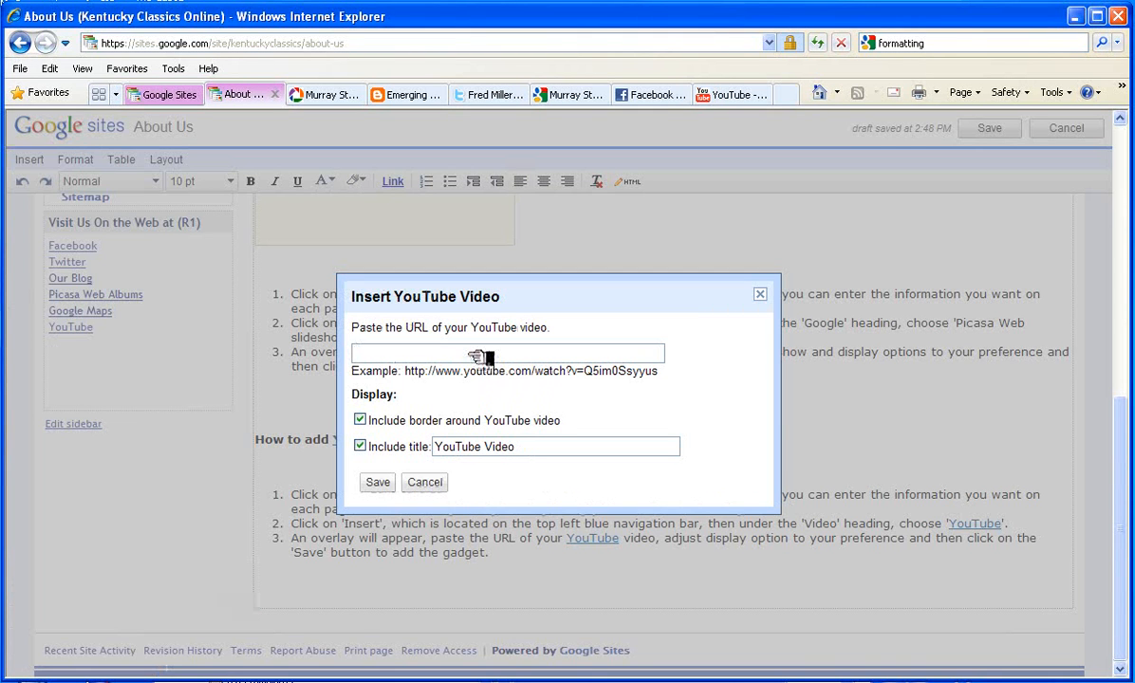
Copy the MSU Campus Tour video's web address and focus the dialog's URL field
click(725, 94)
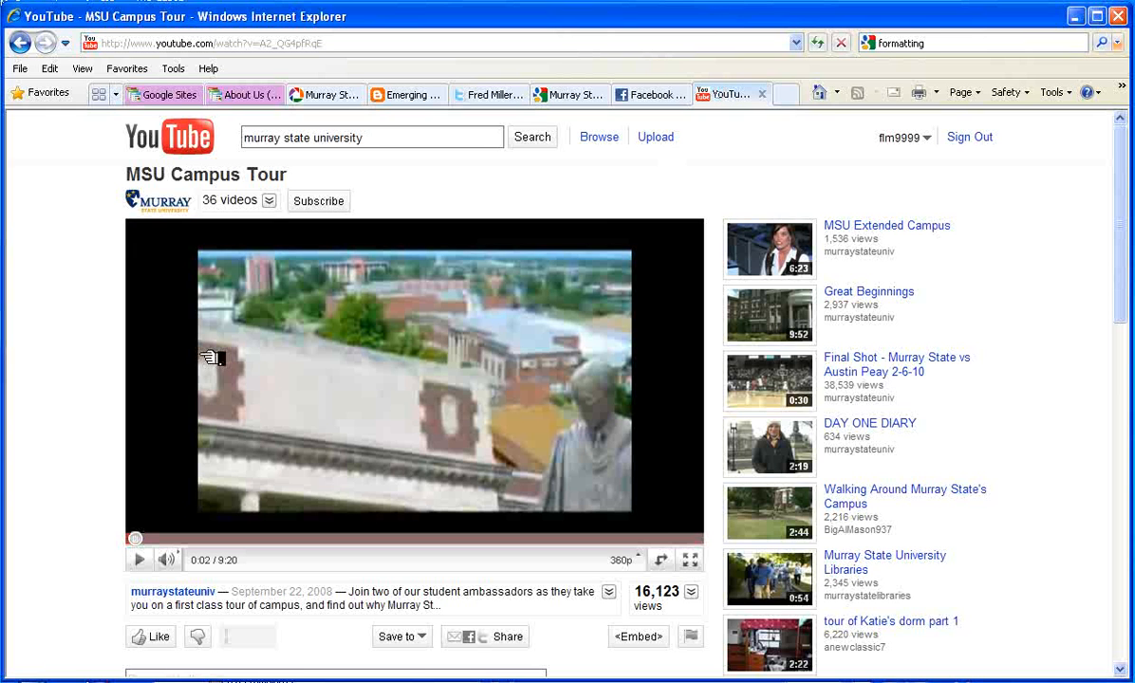
click(245, 42)
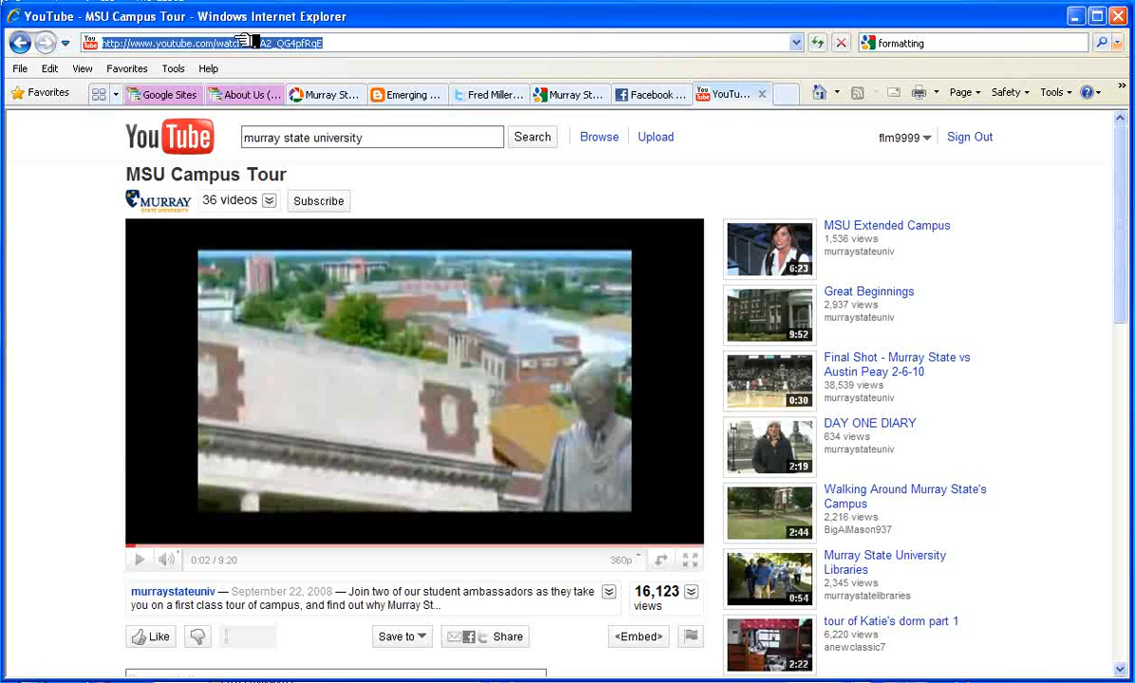
right_click(241, 44)
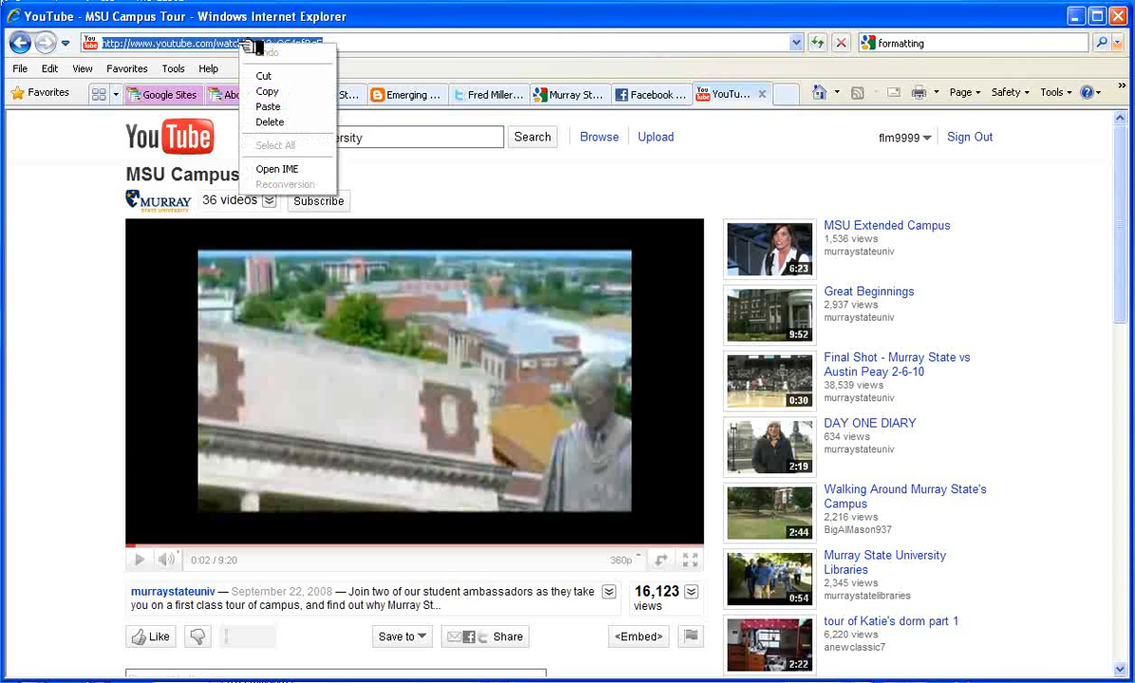
click(281, 93)
click(242, 94)
click(380, 353)
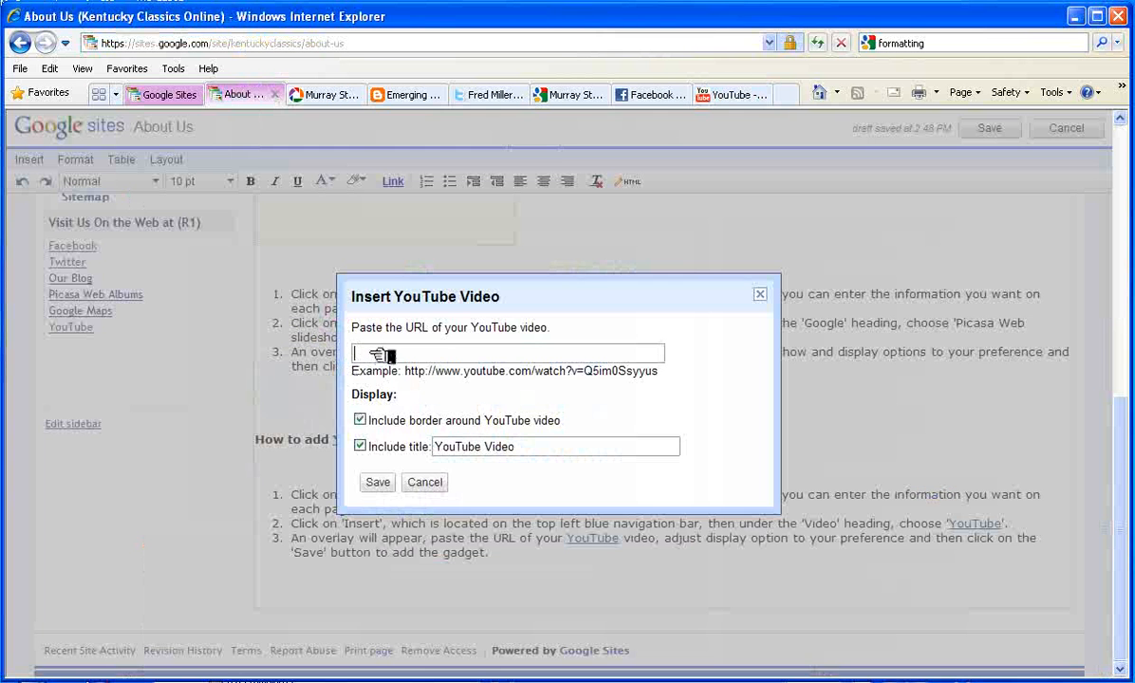
Paste the campus tour video URL, title the gadget 'KY Classics Videos', and save it
right_click(379, 354)
click(393, 396)
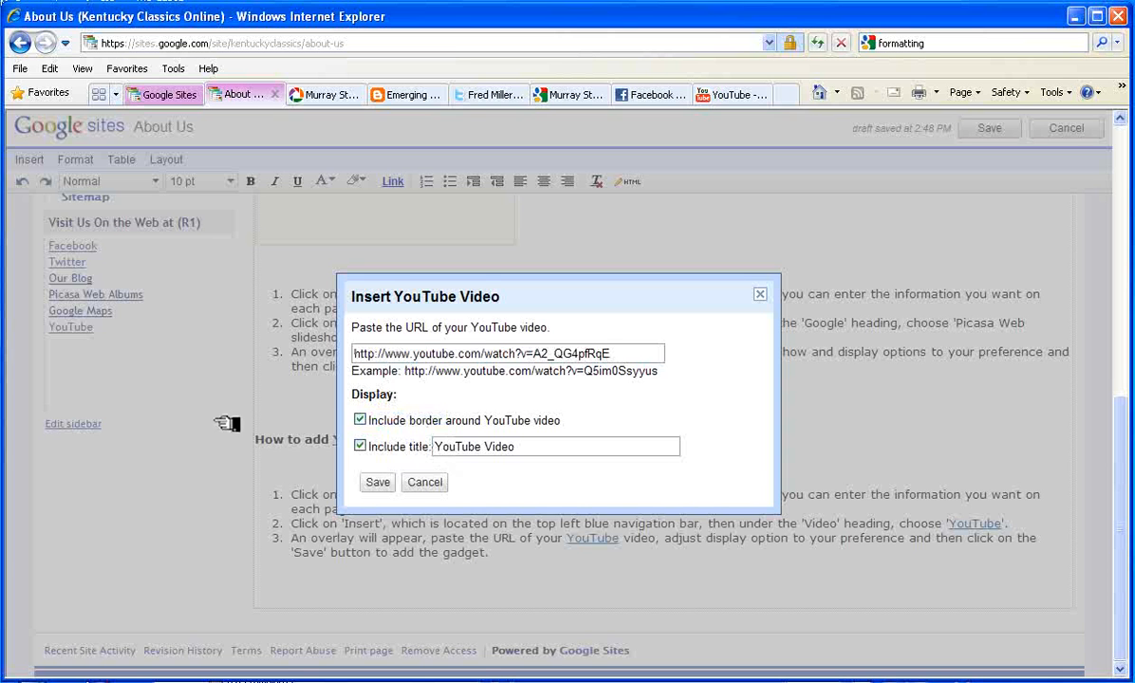
drag(531, 446, 432, 446)
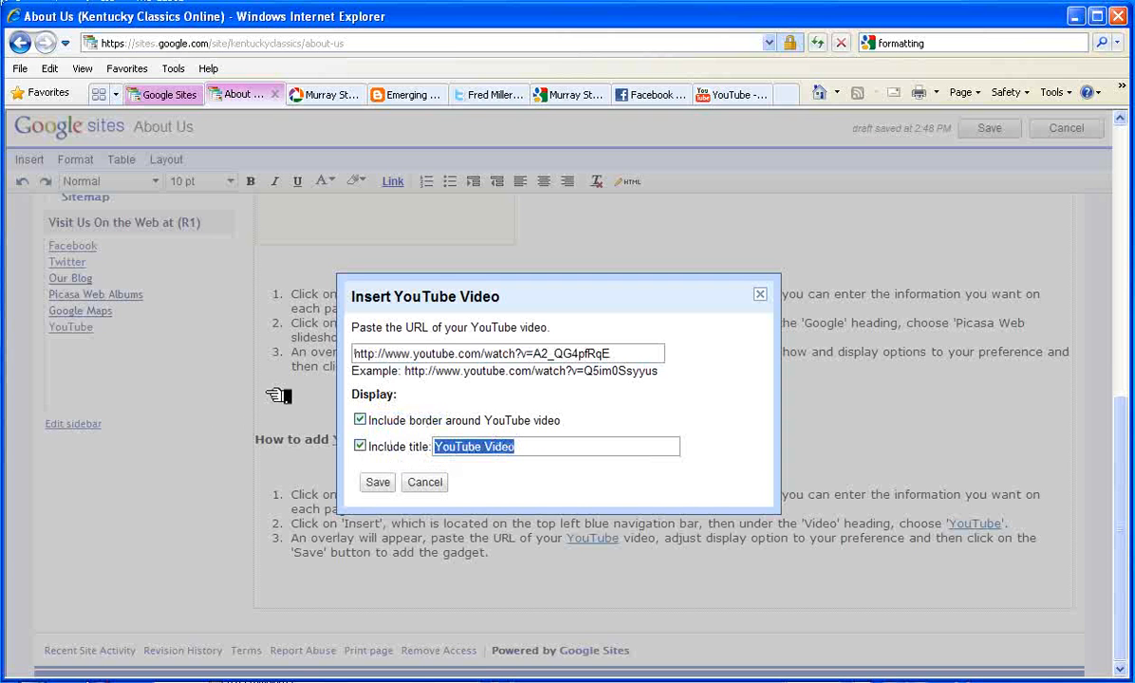
text(KY Classics)
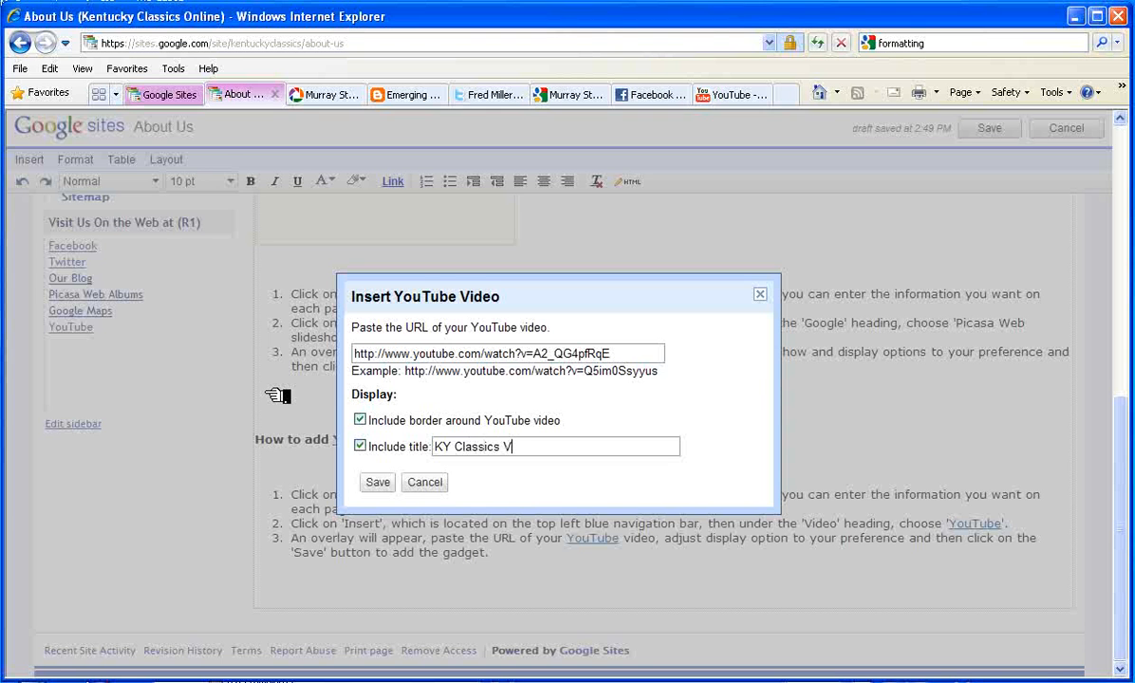
click(377, 482)
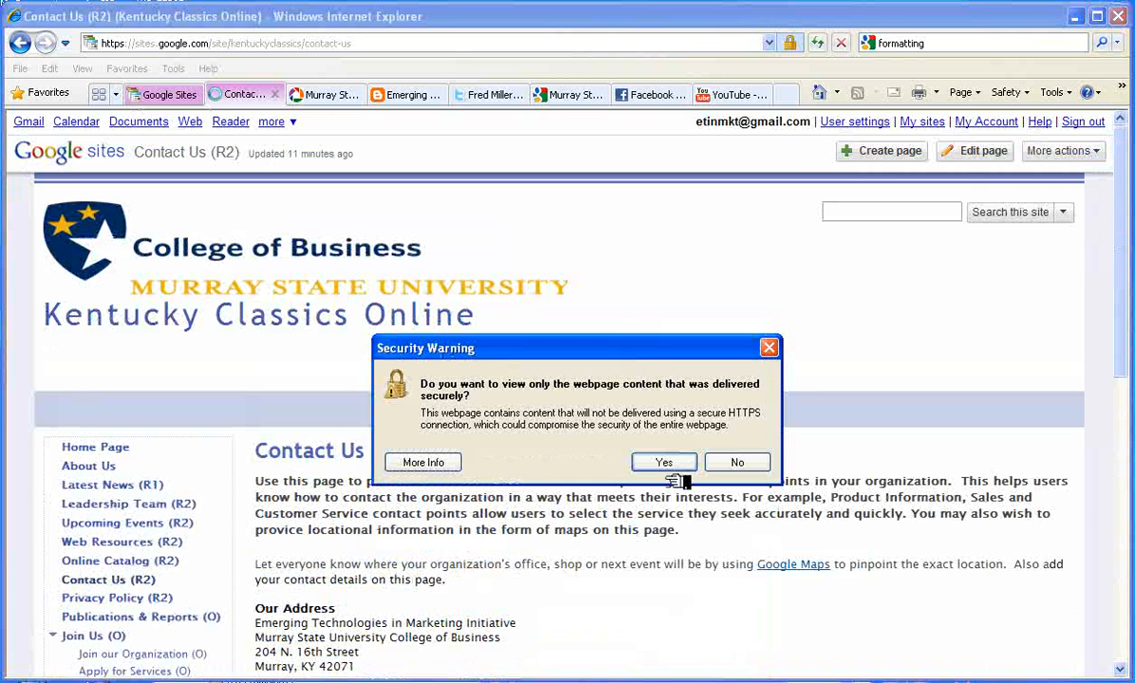
Decline the secure-only view warning and place the cursor under 'Where to find us'
click(733, 462)
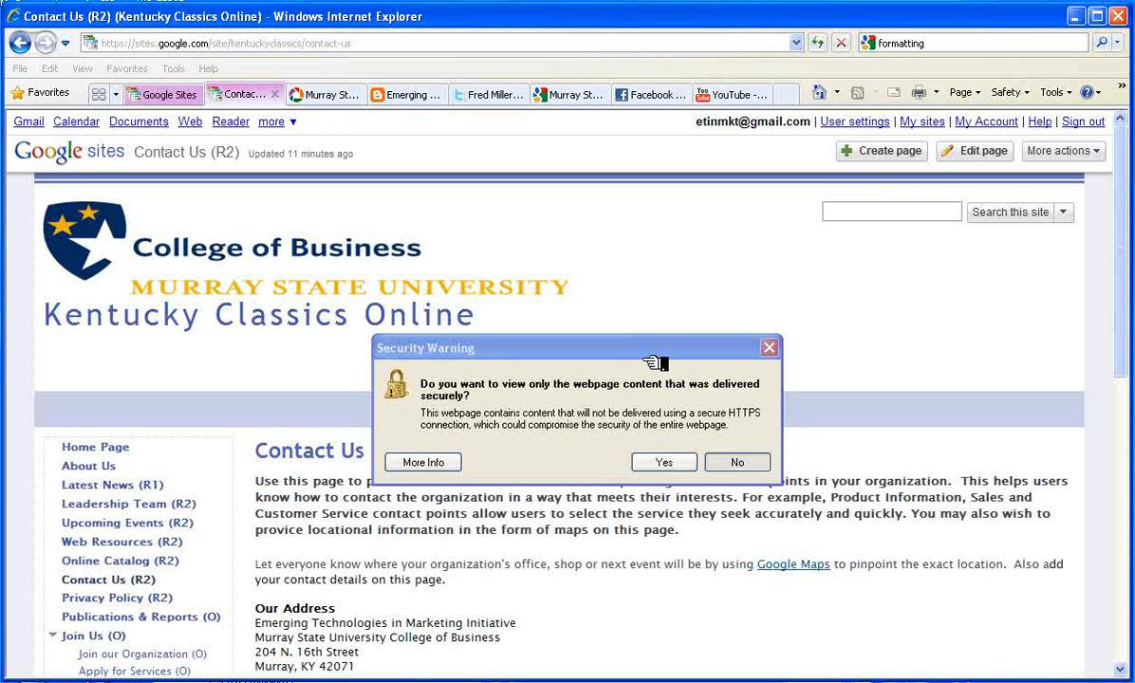
click(738, 463)
scroll(729, 410, up, 3)
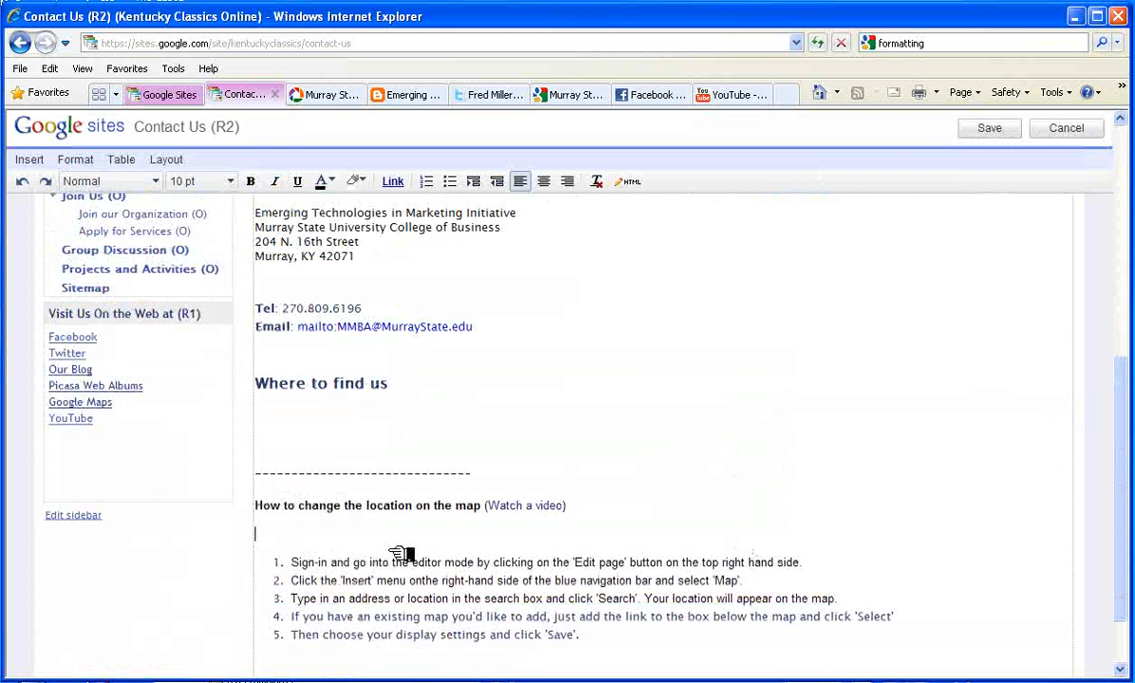
click(269, 507)
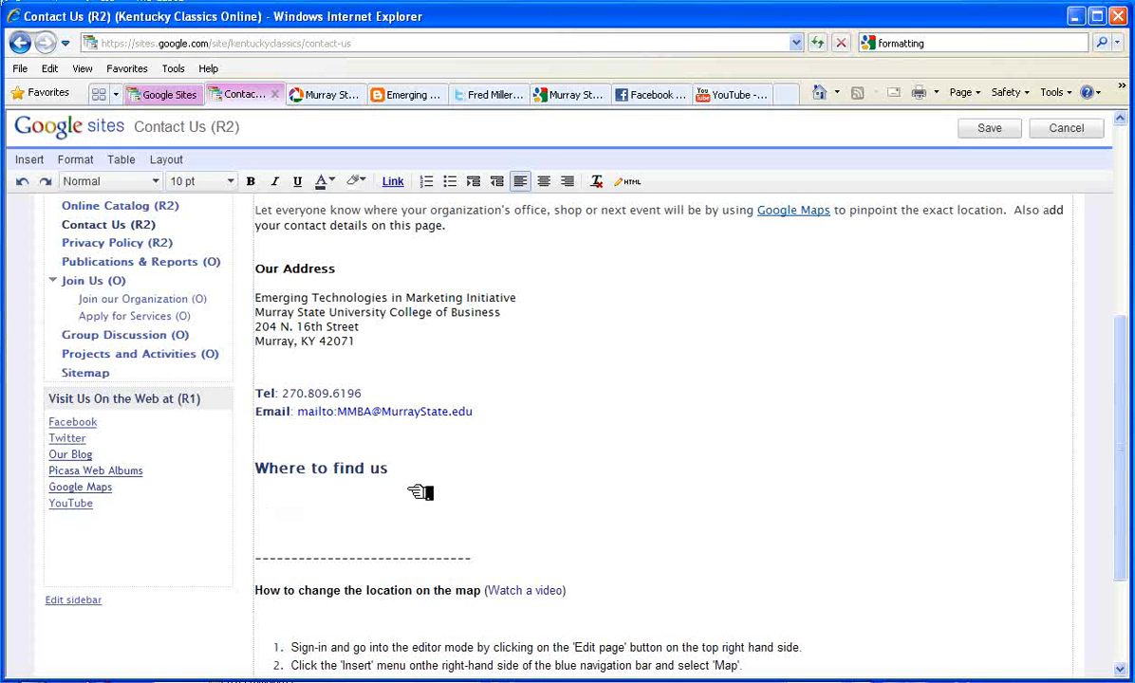
Insert the Murray State Highlights map from My Maps
click(32, 159)
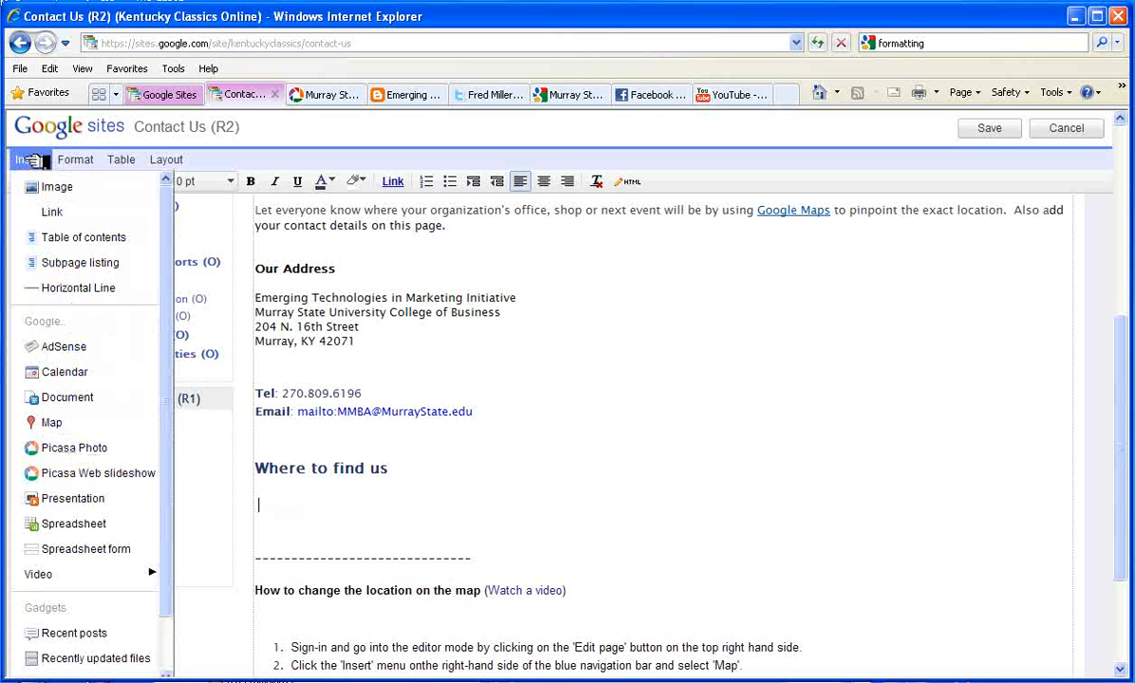
click(52, 423)
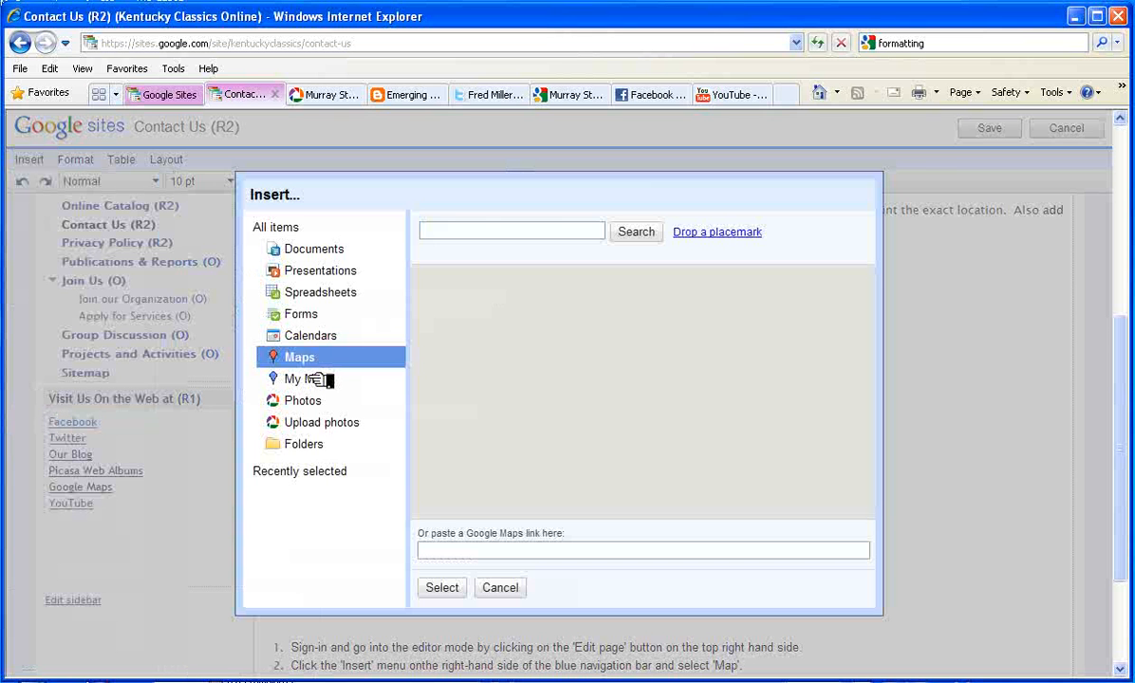
click(322, 380)
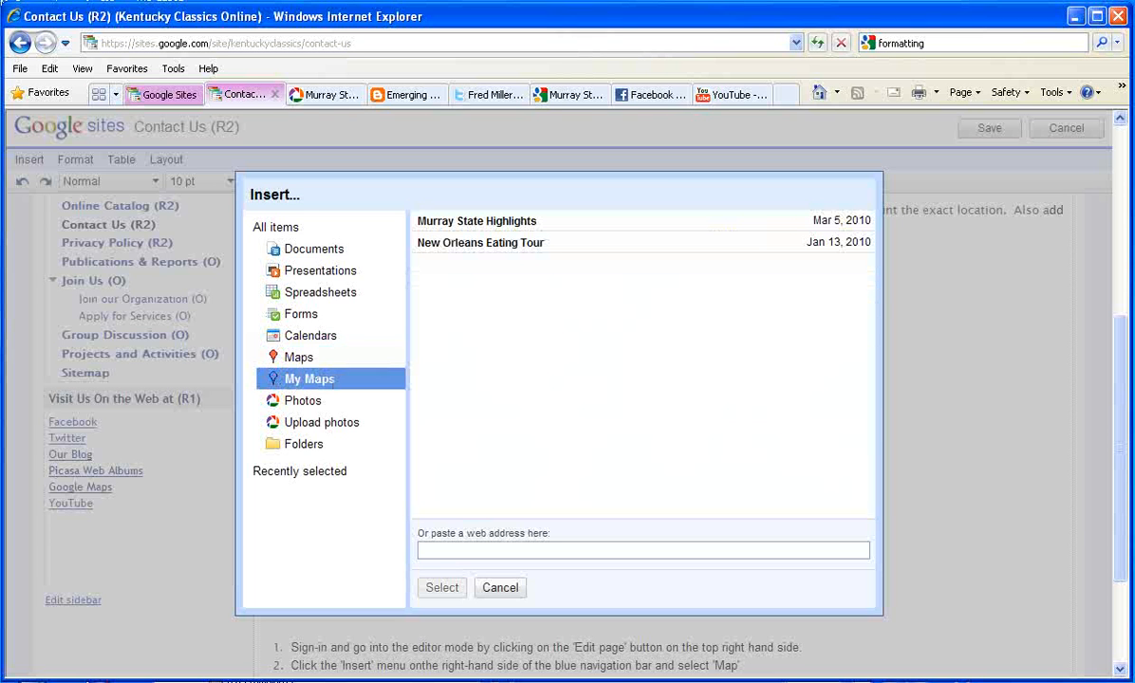
click(468, 222)
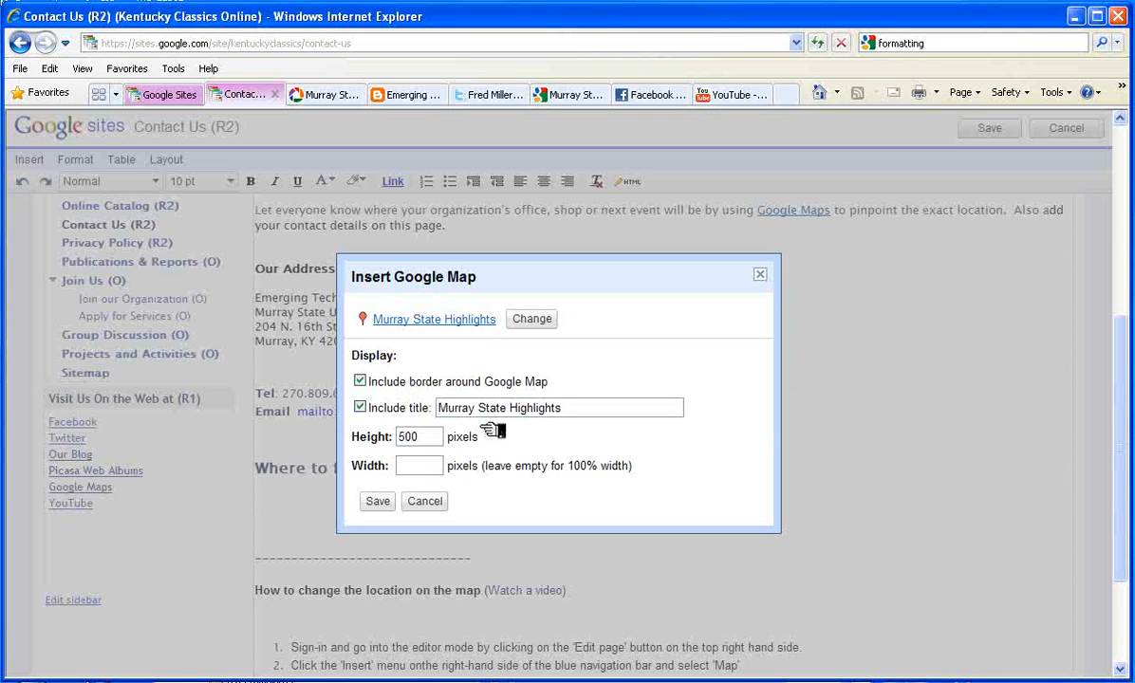
click(377, 502)
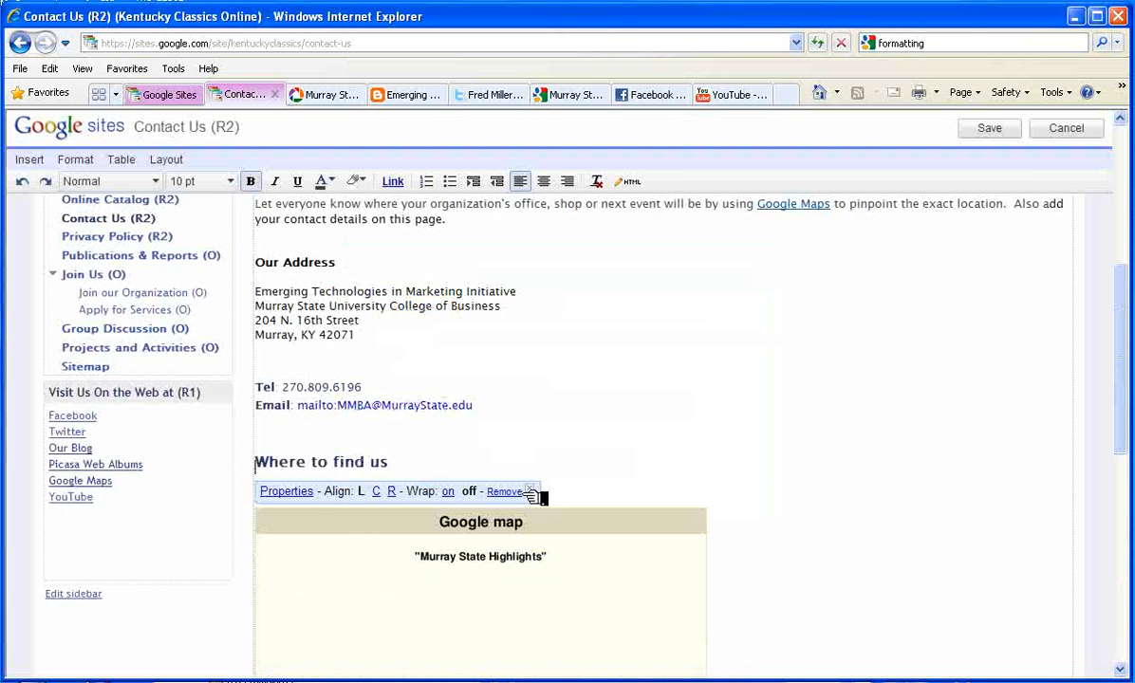
Save the Contact Us page, check the map, then go to the Home Page
click(991, 129)
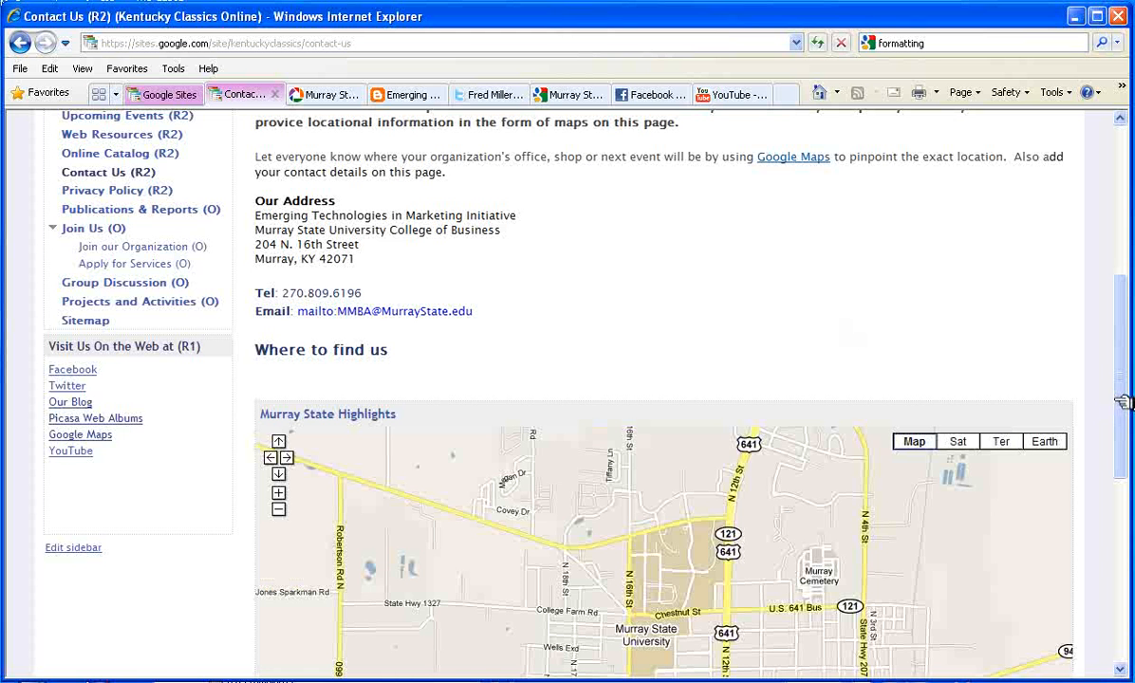
scroll(1128, 484, down, 3)
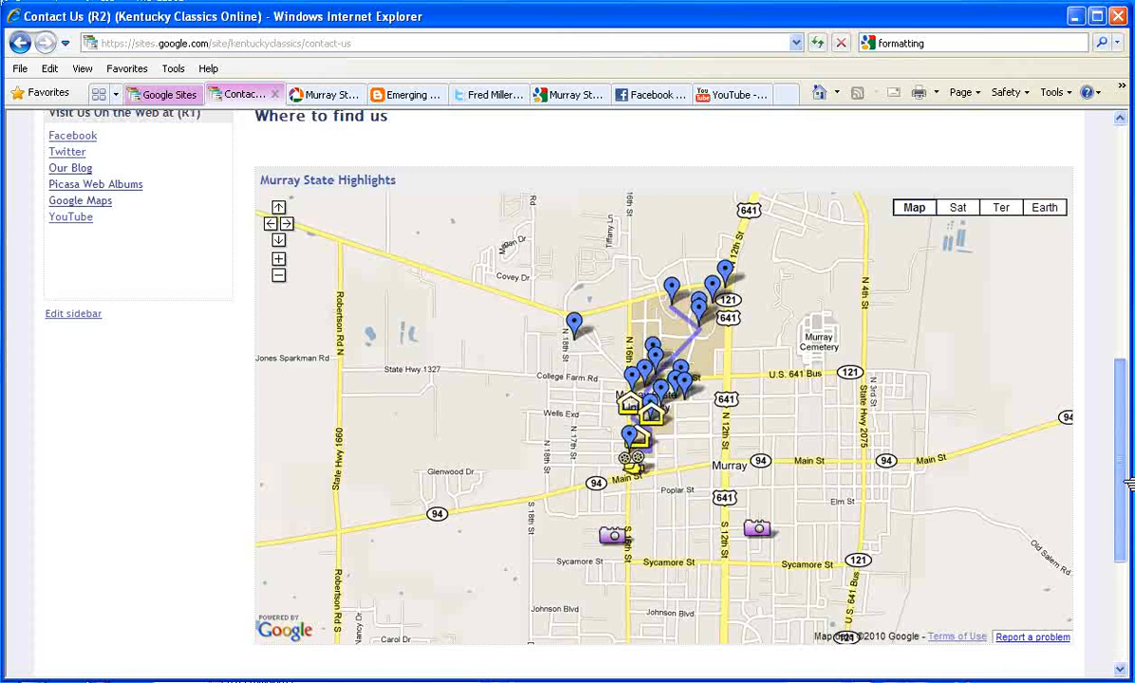
drag(1128, 483, 1115, 256)
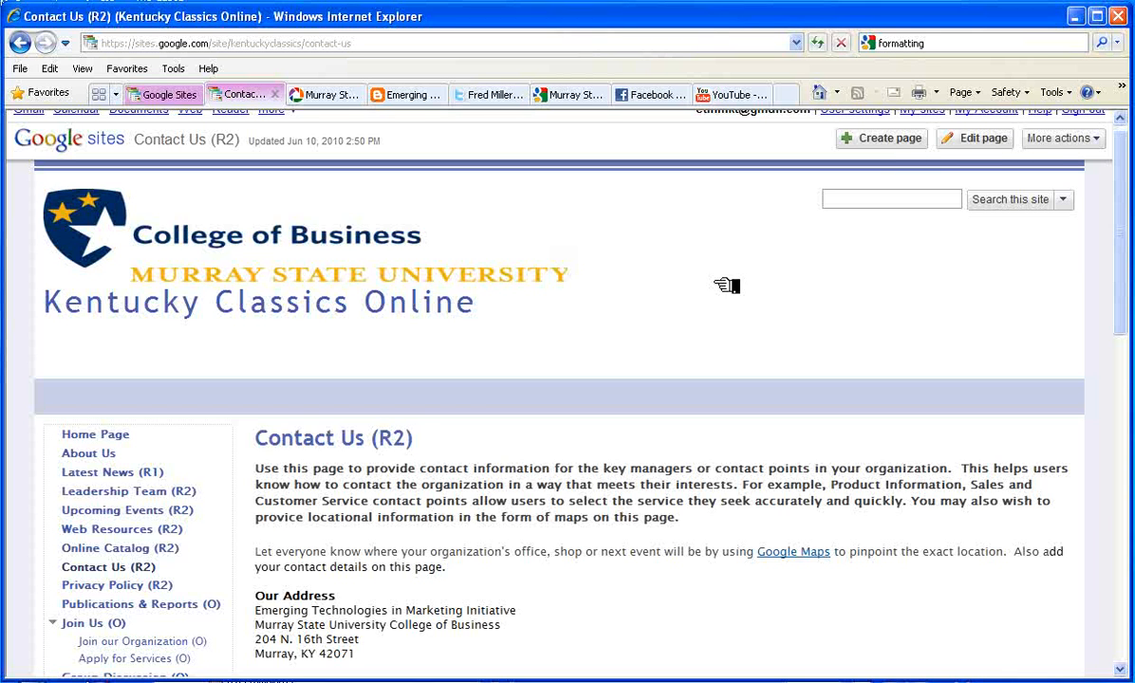
click(100, 436)
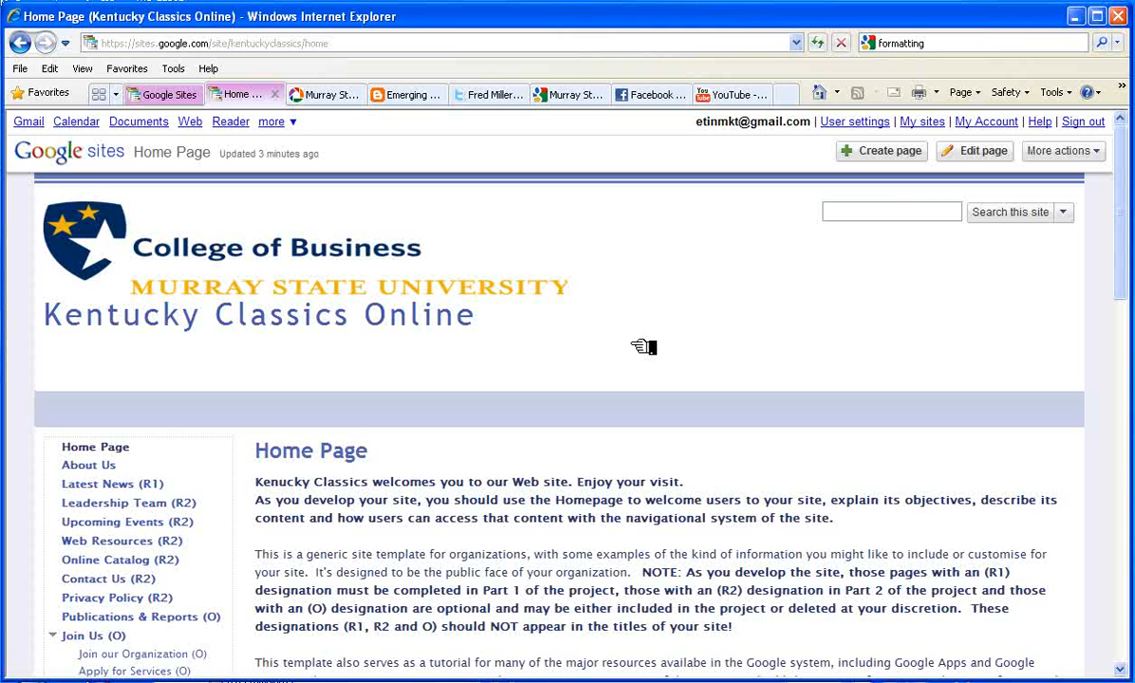
scroll(661, 308, down, 5)
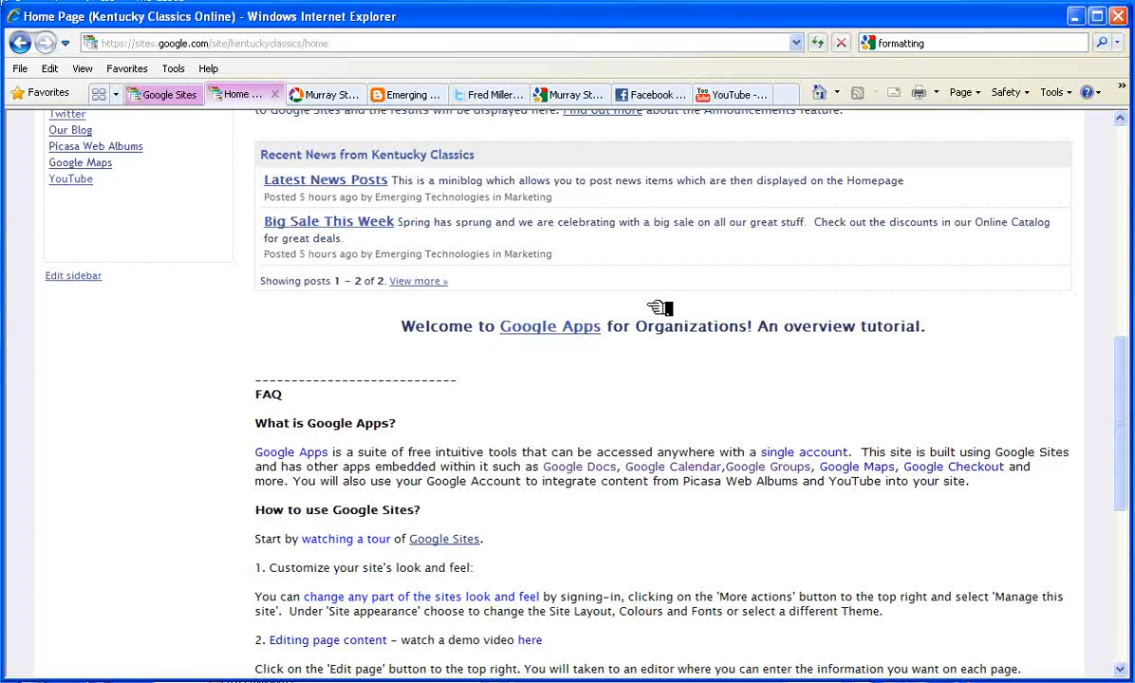
scroll(661, 308, up, 3)
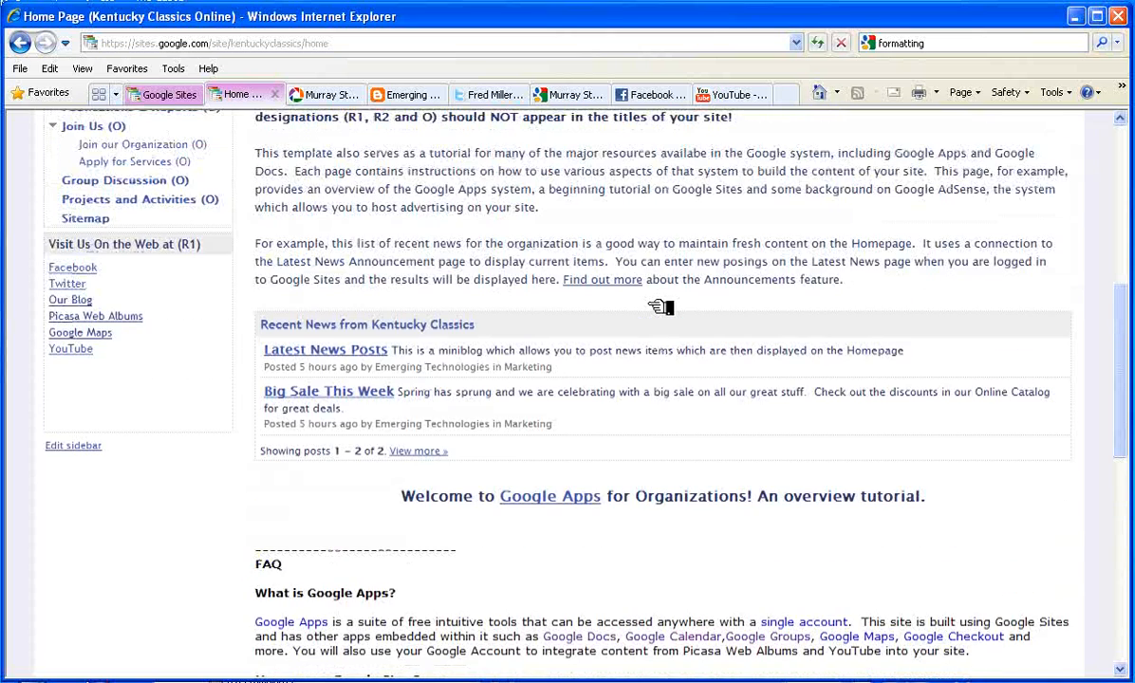
scroll(661, 308, up, 7)
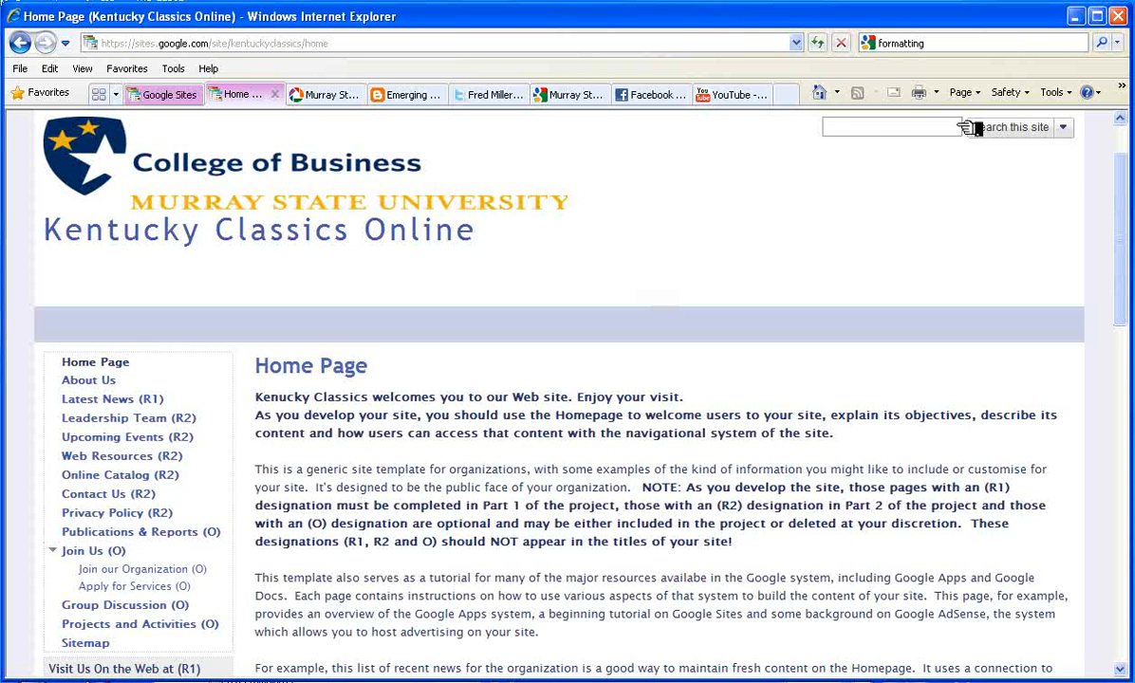
scroll(1008, 185, up, 2)
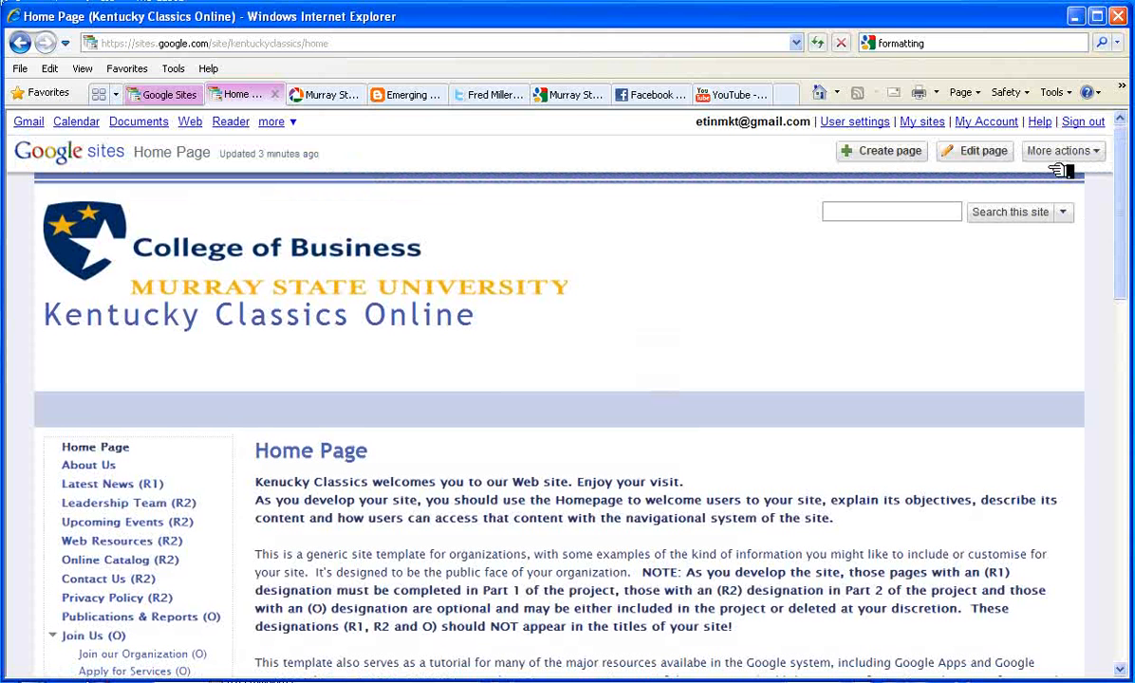
Edit the Home Page, add a blank line below the welcome paragraph, and start inserting an image
key(e)
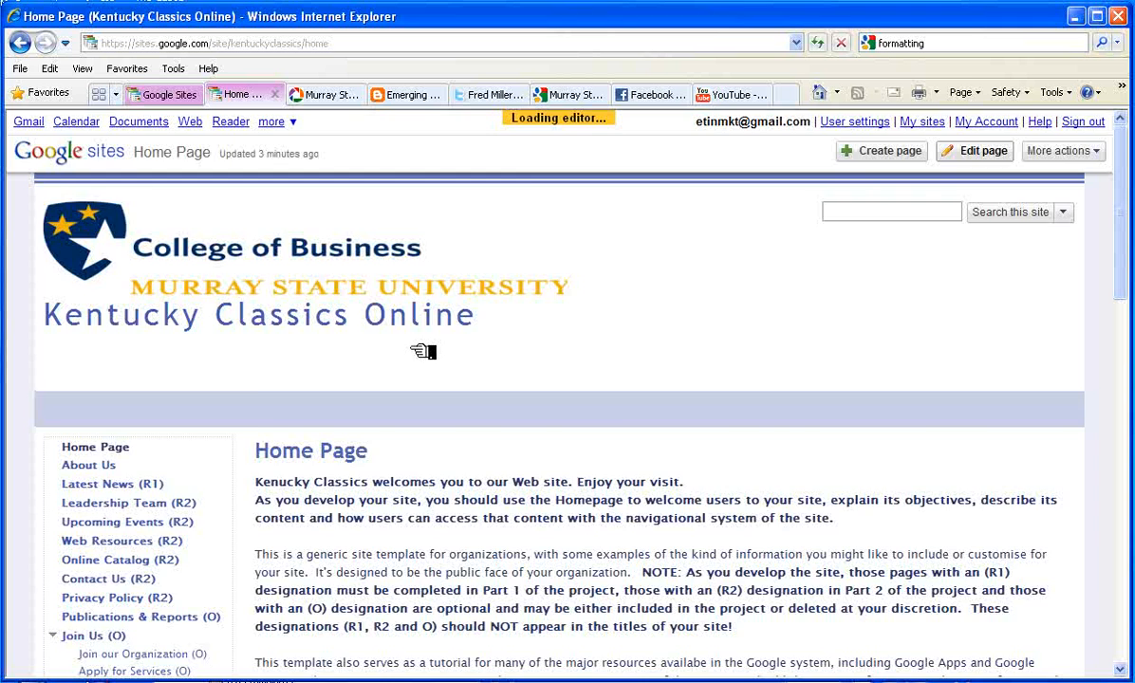
scroll(566, 345, up, 2)
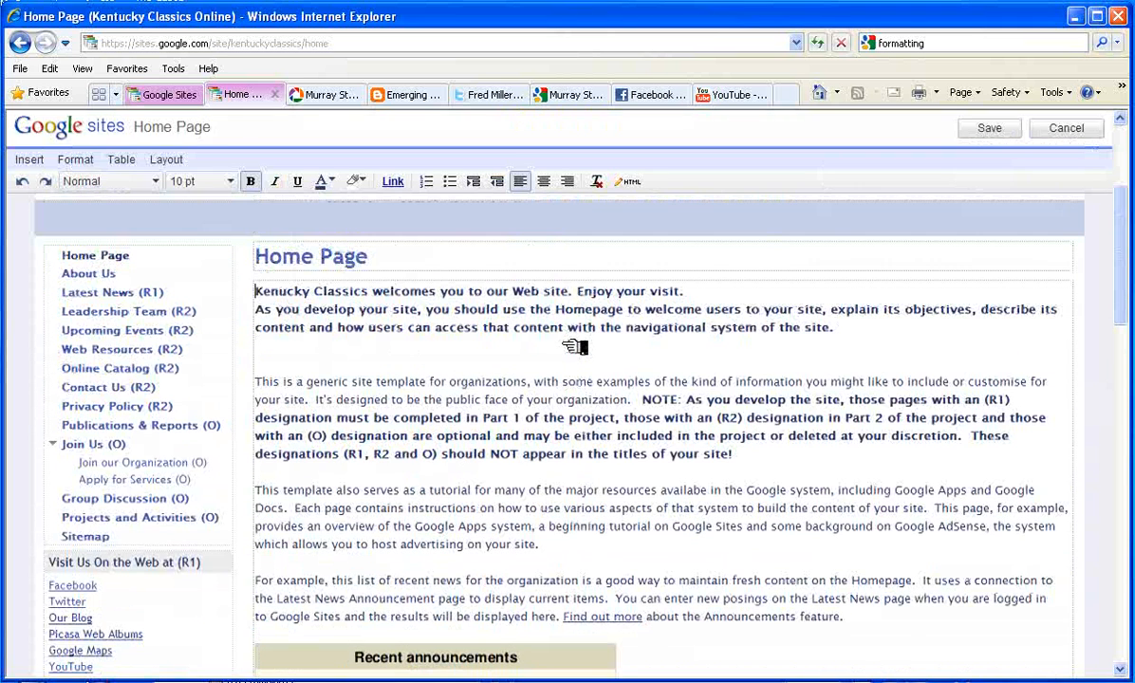
click(266, 347)
key(Return)
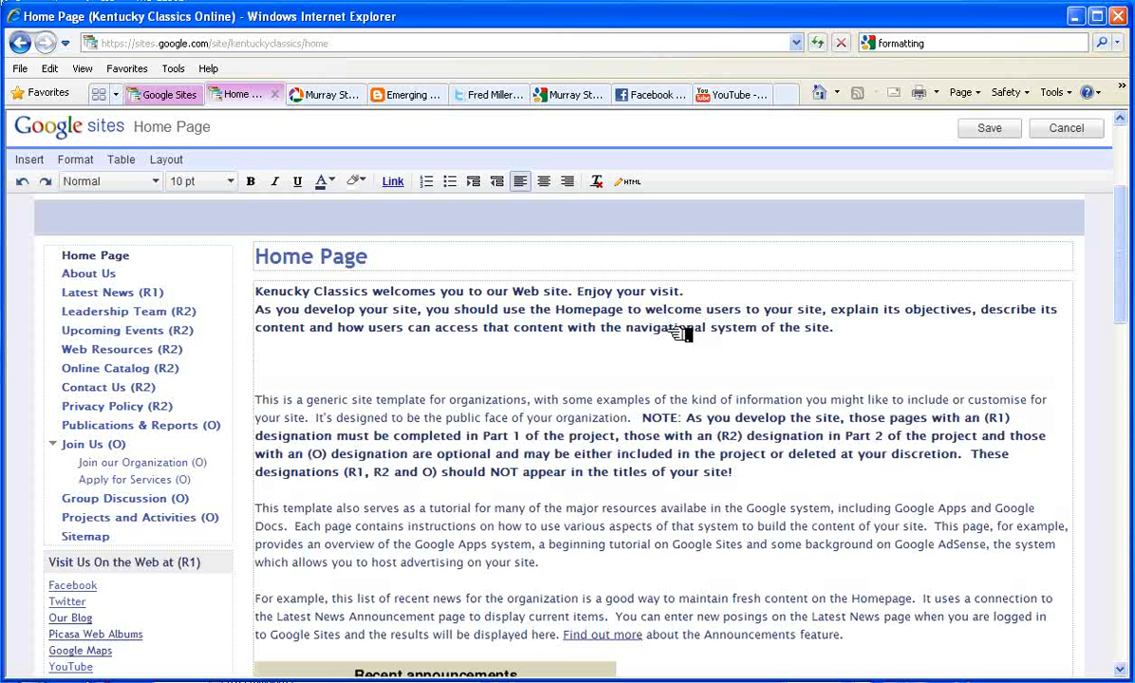
click(33, 159)
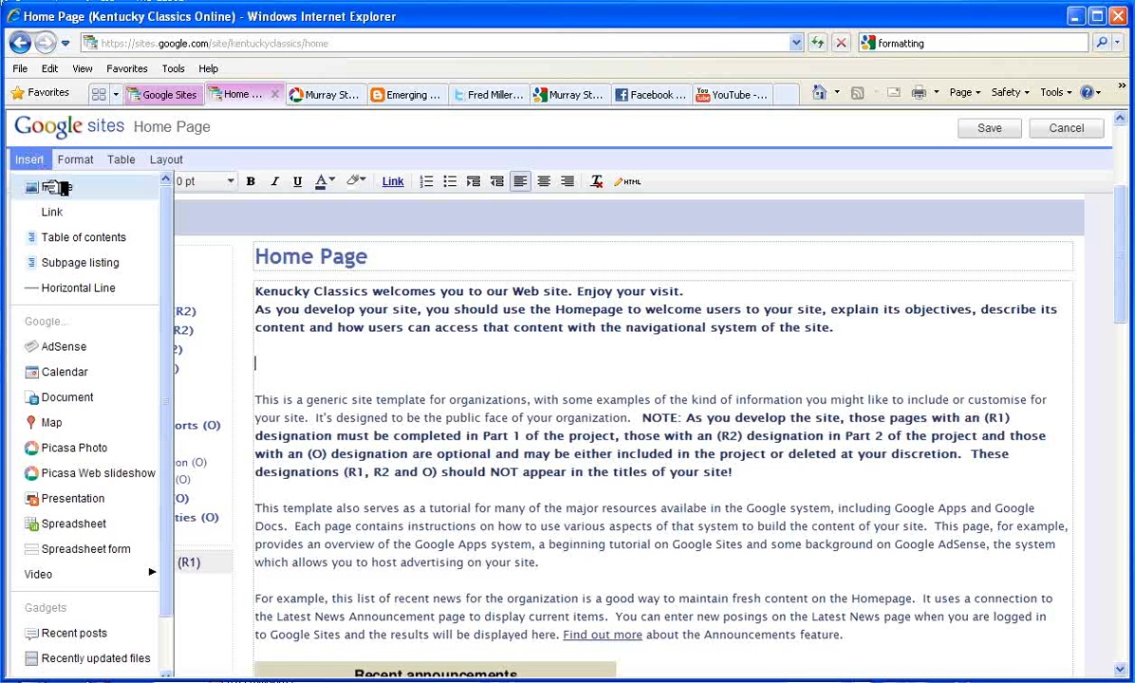
click(52, 187)
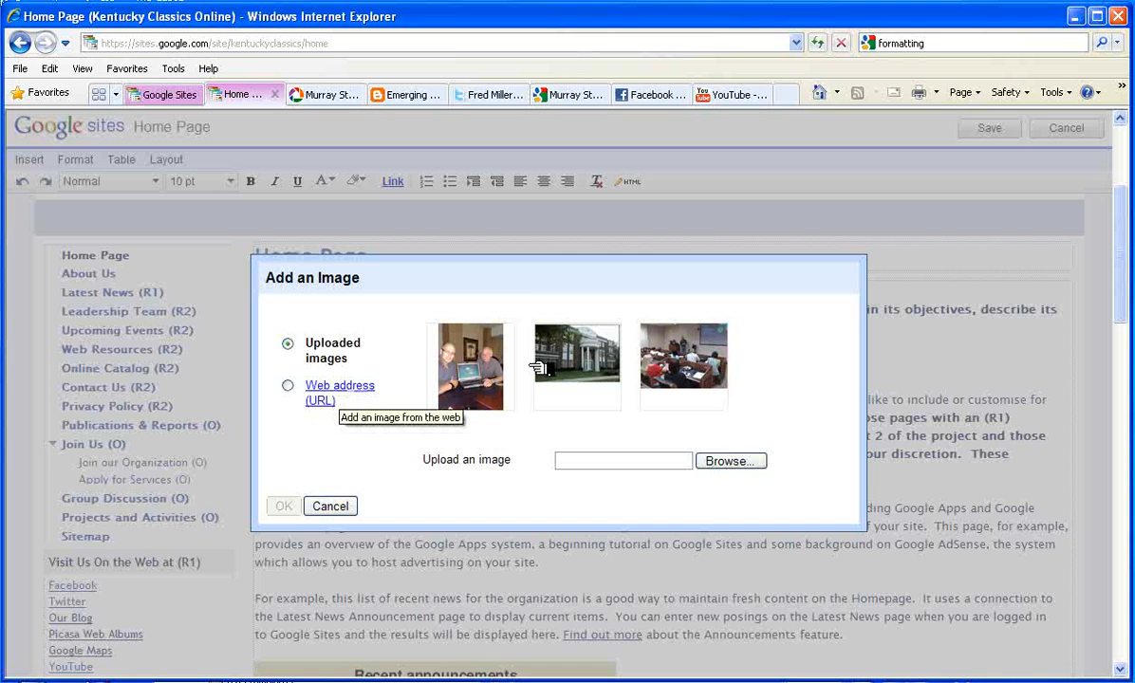
Upload 09172009547.jpg and insert the school building photo below the welcome text
click(749, 462)
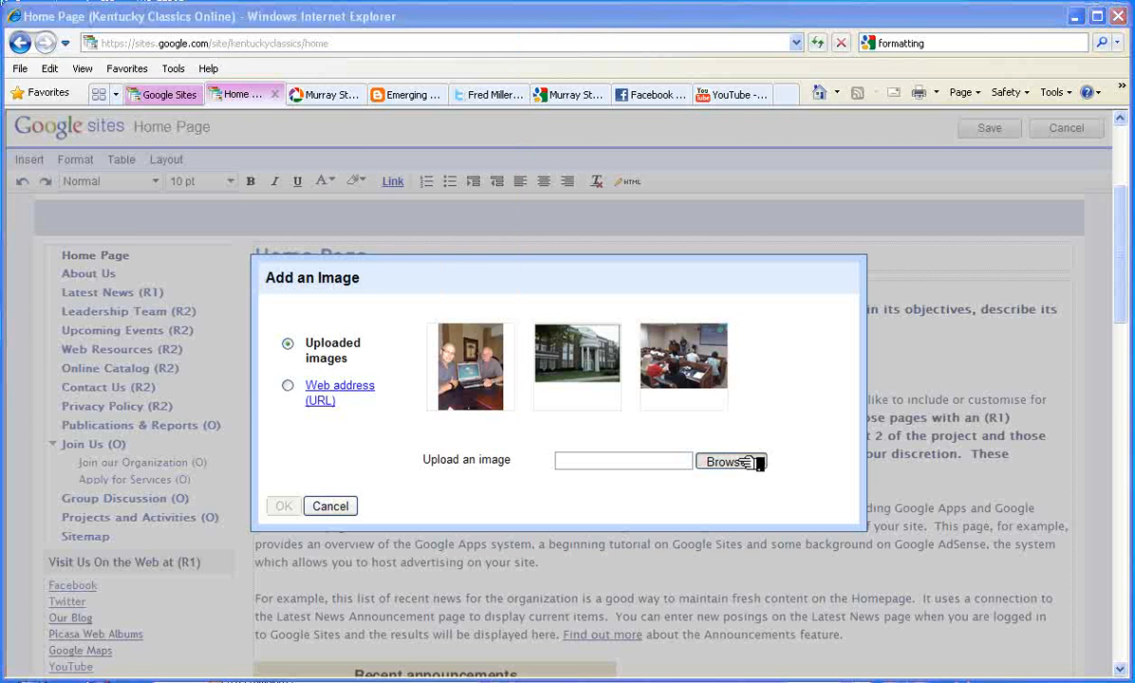
scroll(493, 284, down, 2)
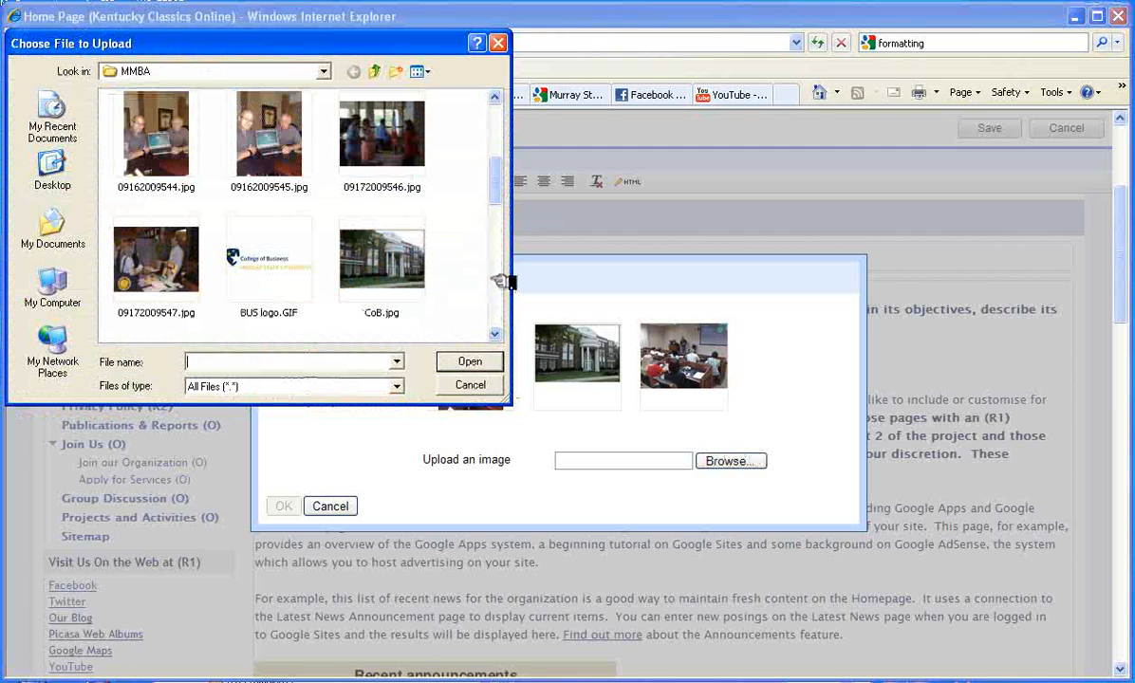
click(364, 133)
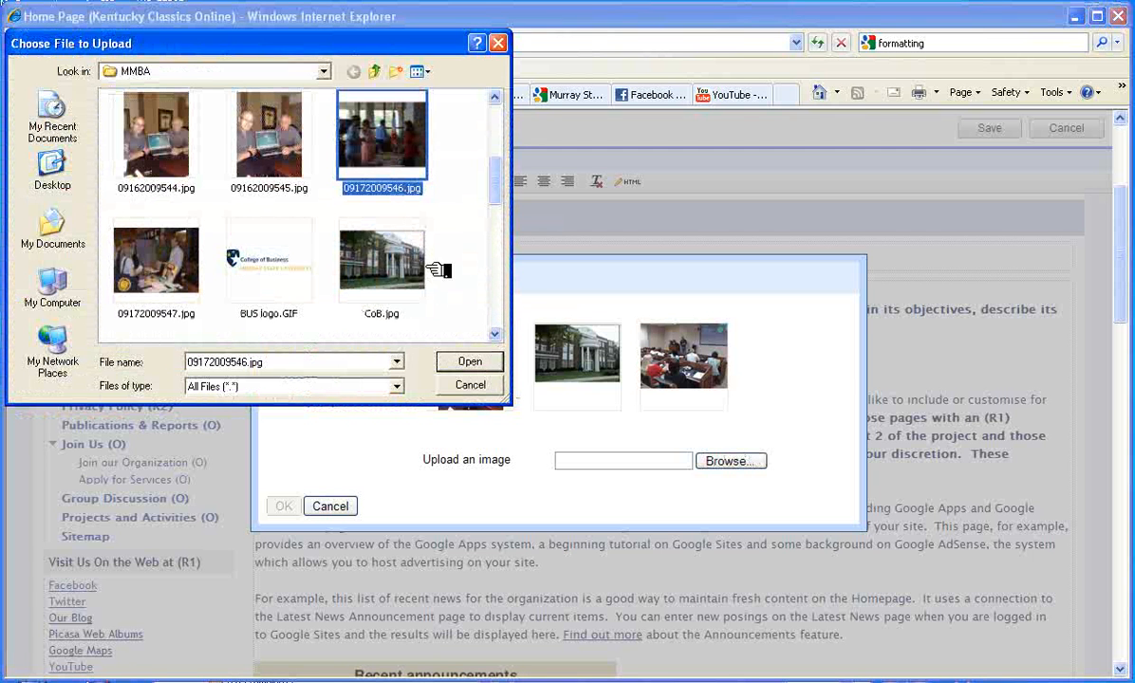
click(157, 254)
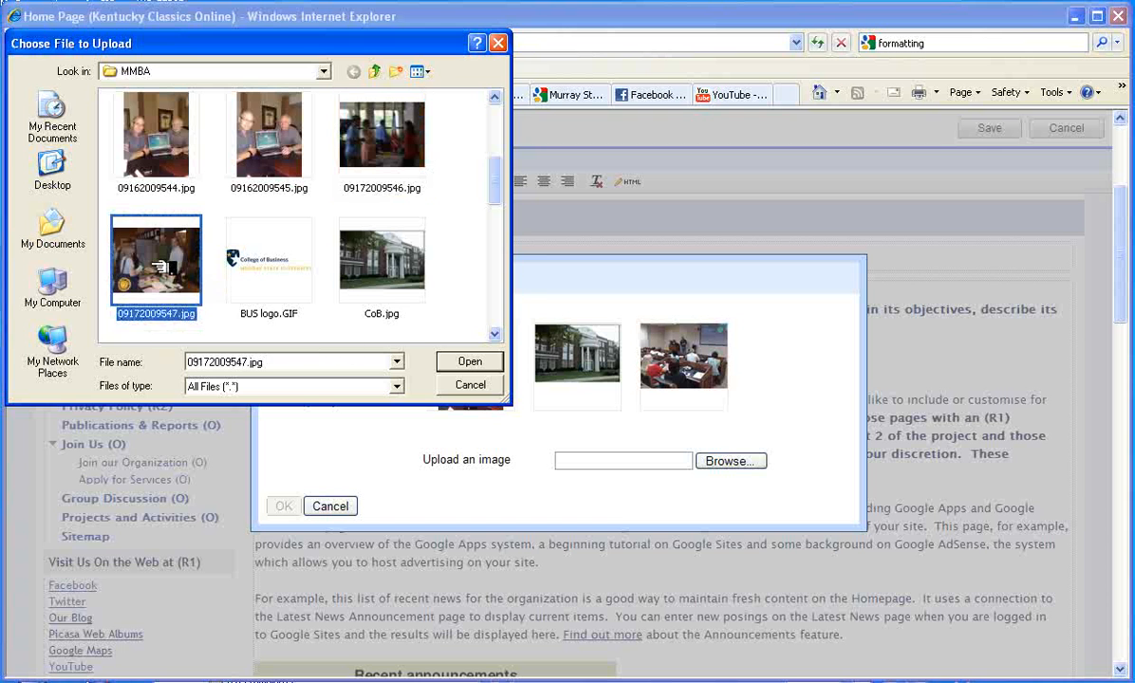
click(467, 362)
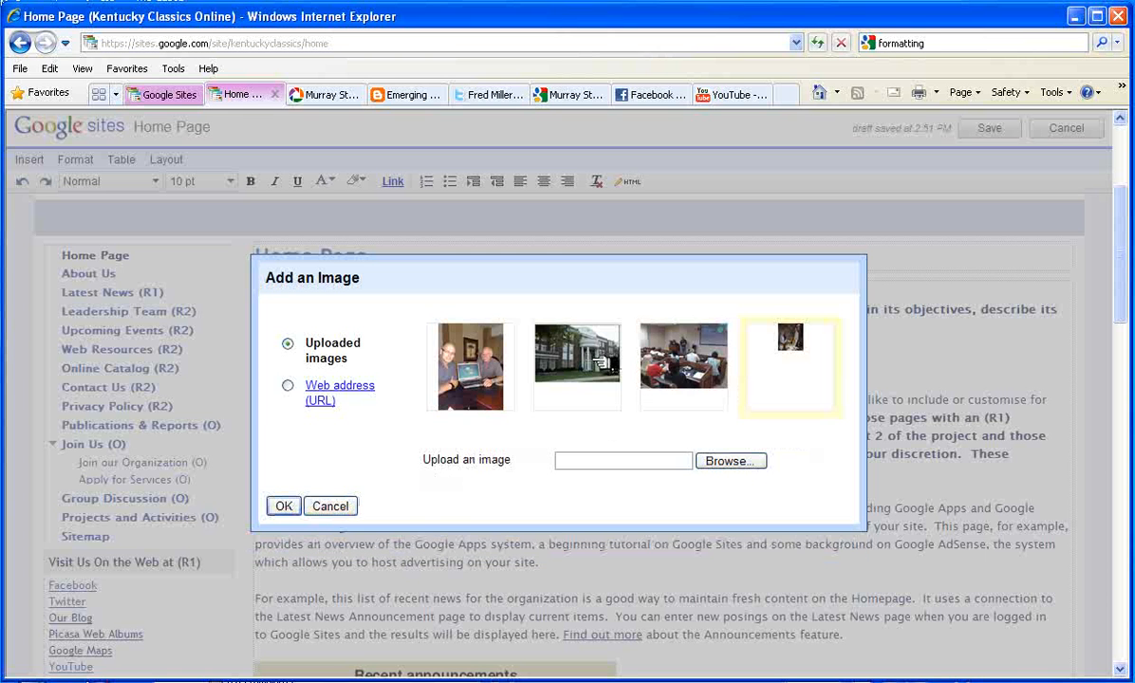
click(588, 354)
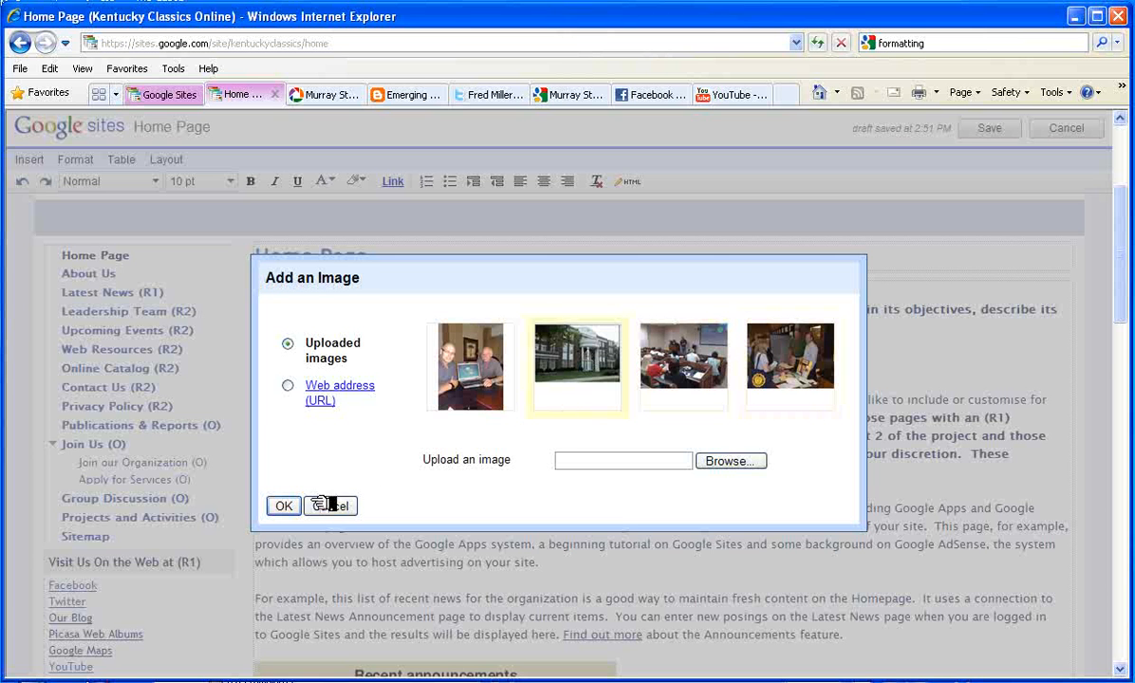
scroll(289, 510, down, 3)
Centre the campus building photo below the welcome text and set it to medium size
click(286, 510)
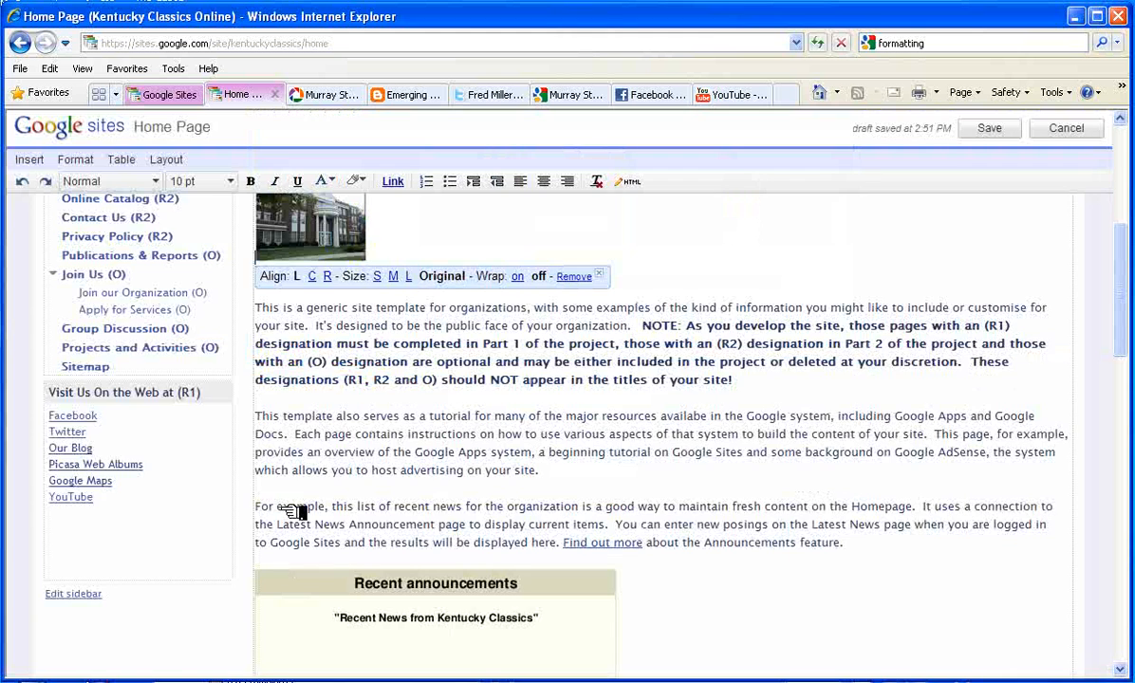
scroll(339, 247, up, 3)
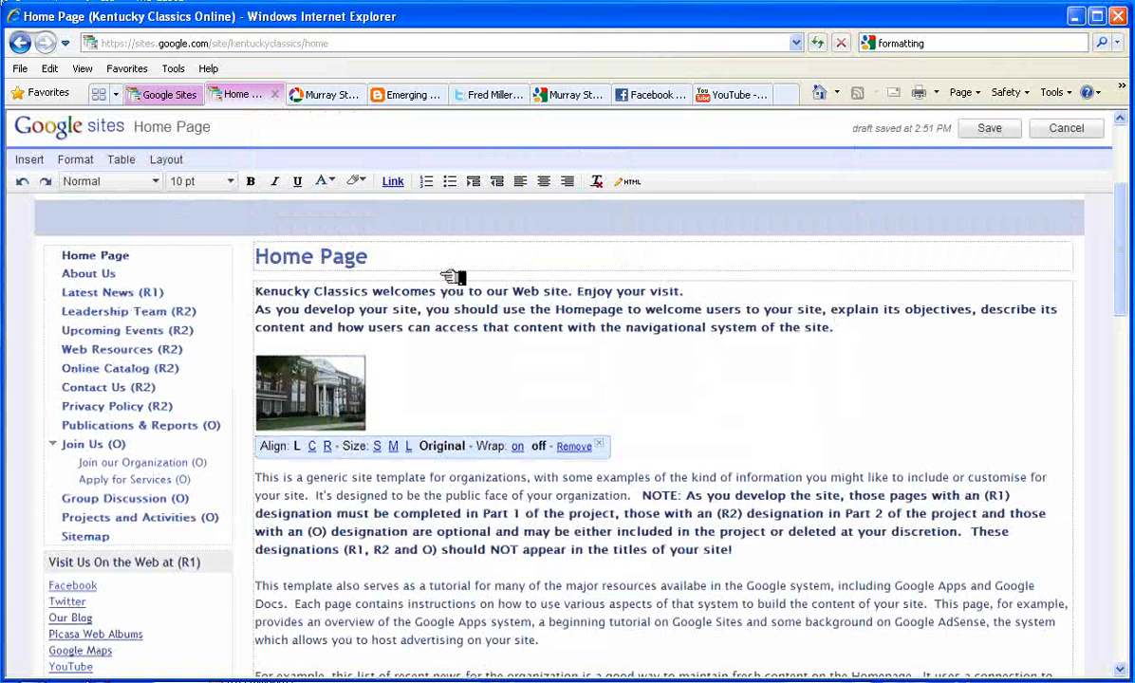
click(397, 446)
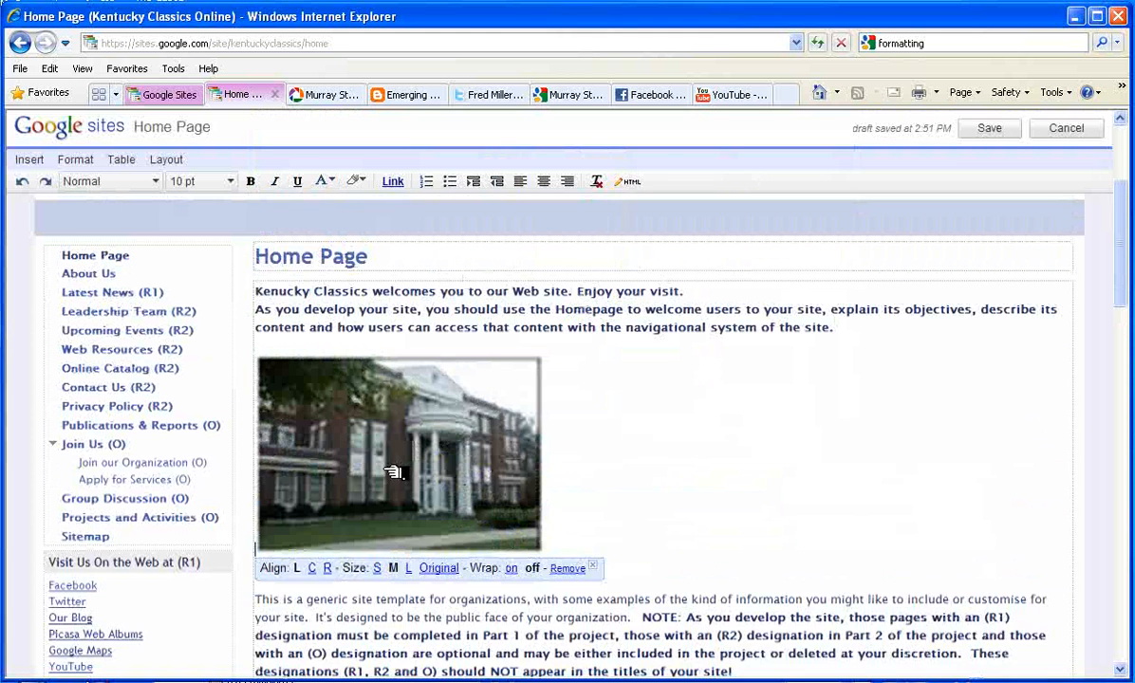
click(410, 568)
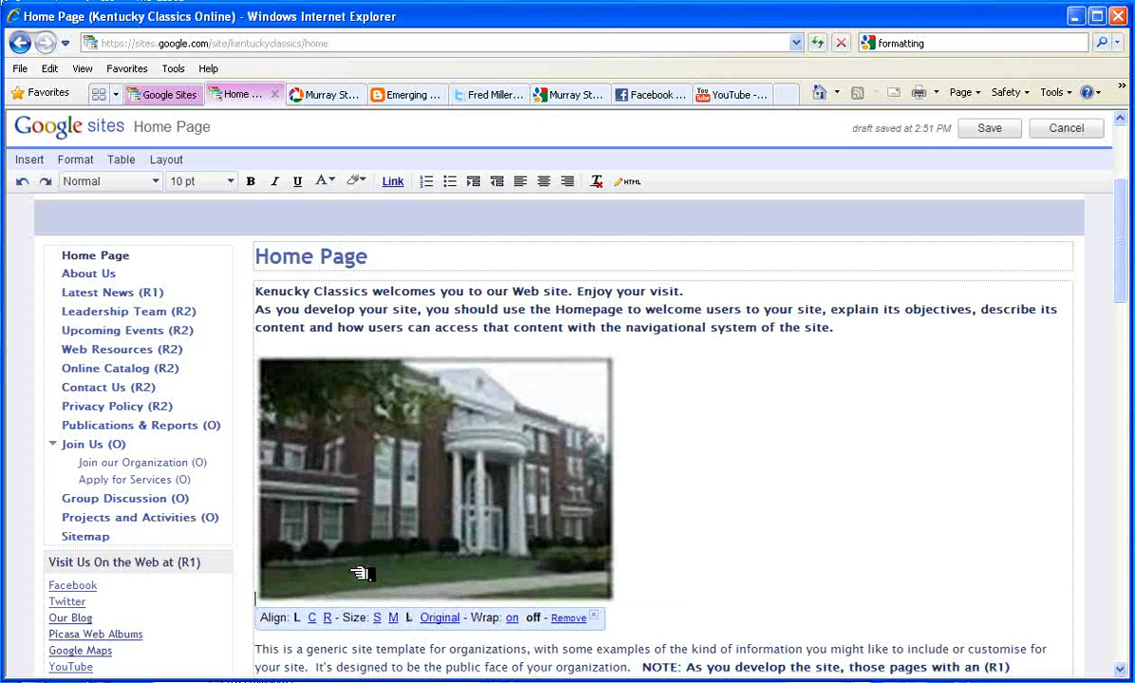
click(313, 616)
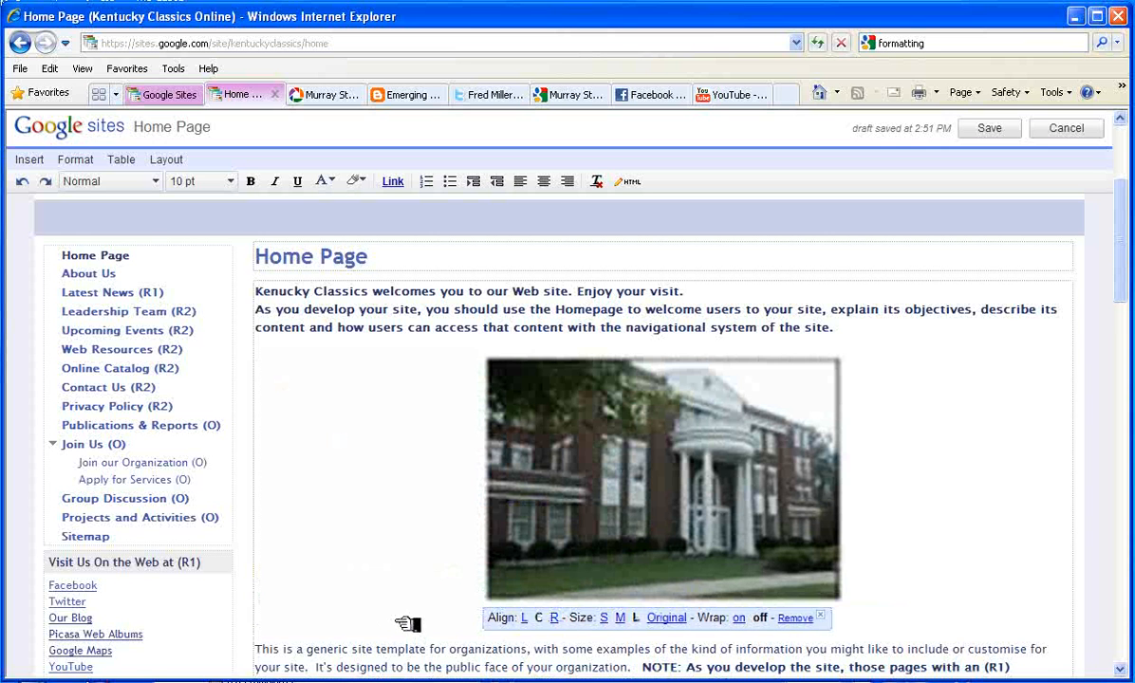
click(622, 617)
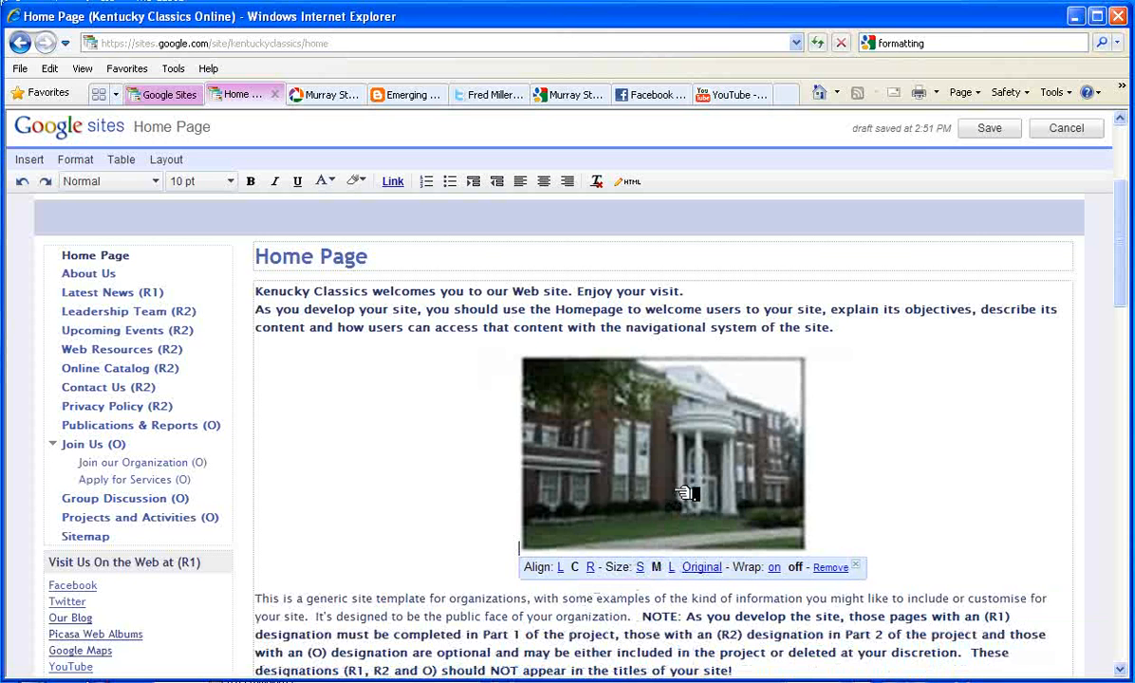
scroll(687, 492, down, 5)
scroll(686, 493, down, 1)
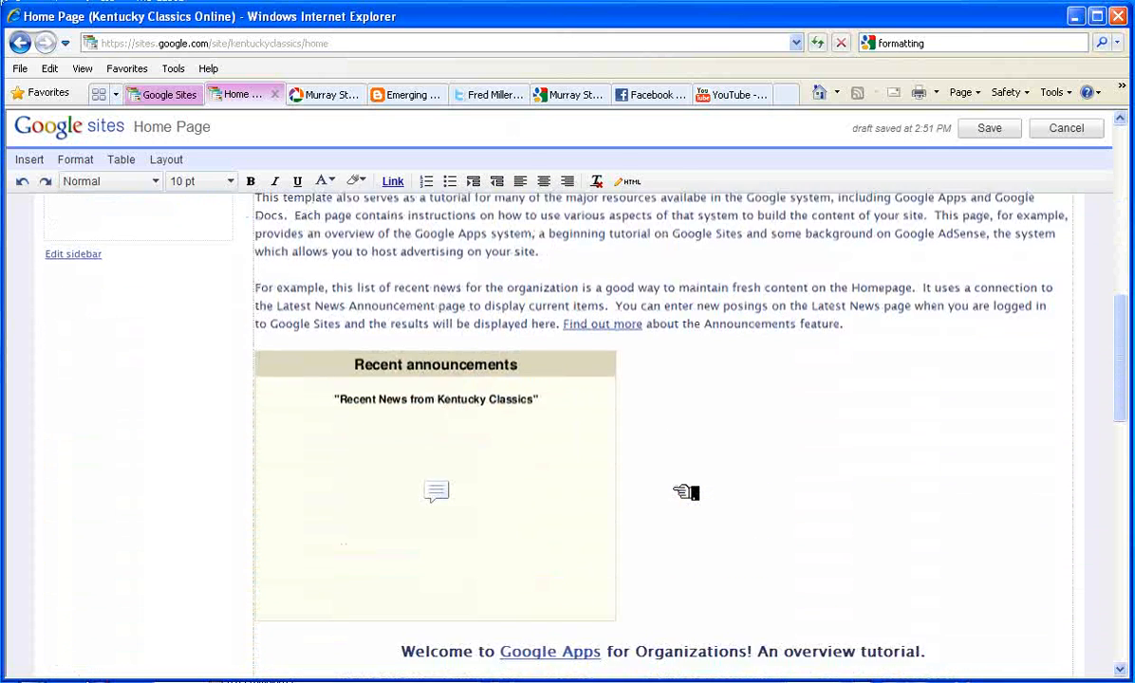
Add blank lines above Recent announcements and insert a 2 x 2 table there
click(299, 339)
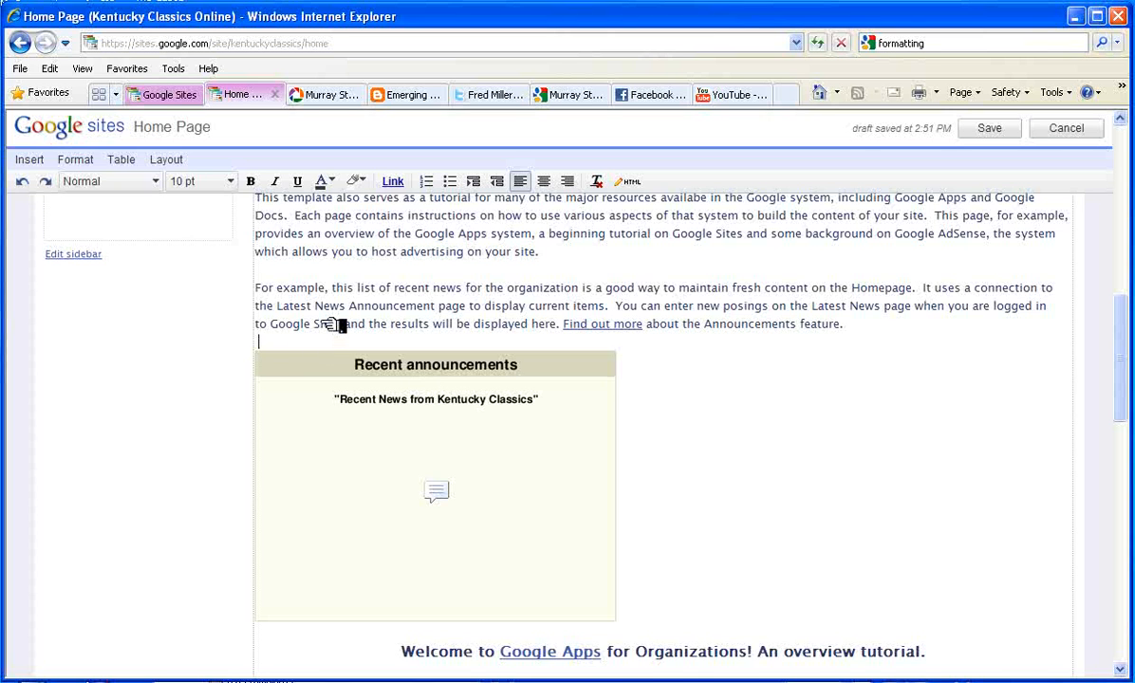
key(Return)
key(Return)
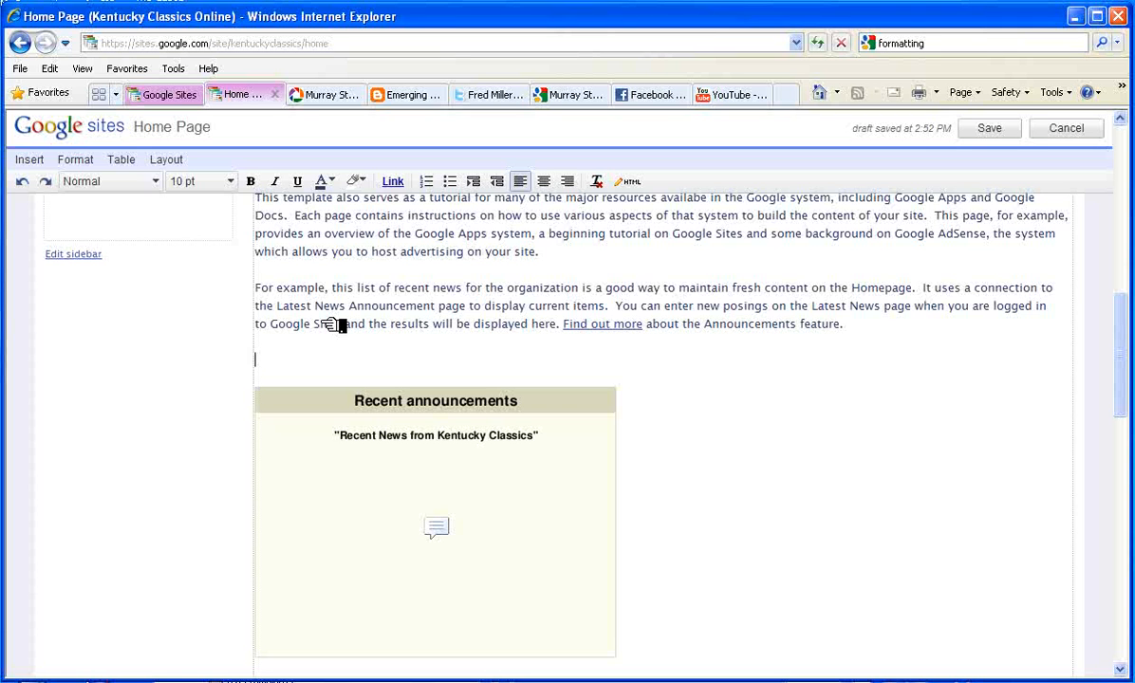
click(179, 162)
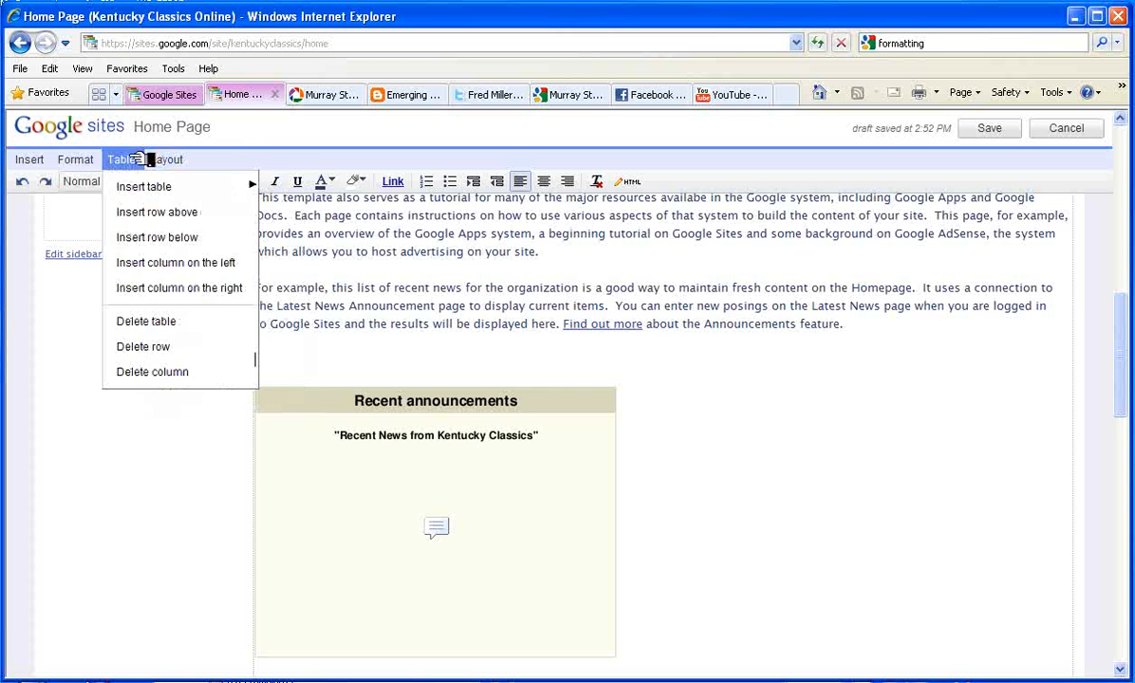
mouse_move(128, 159)
mouse_move(130, 187)
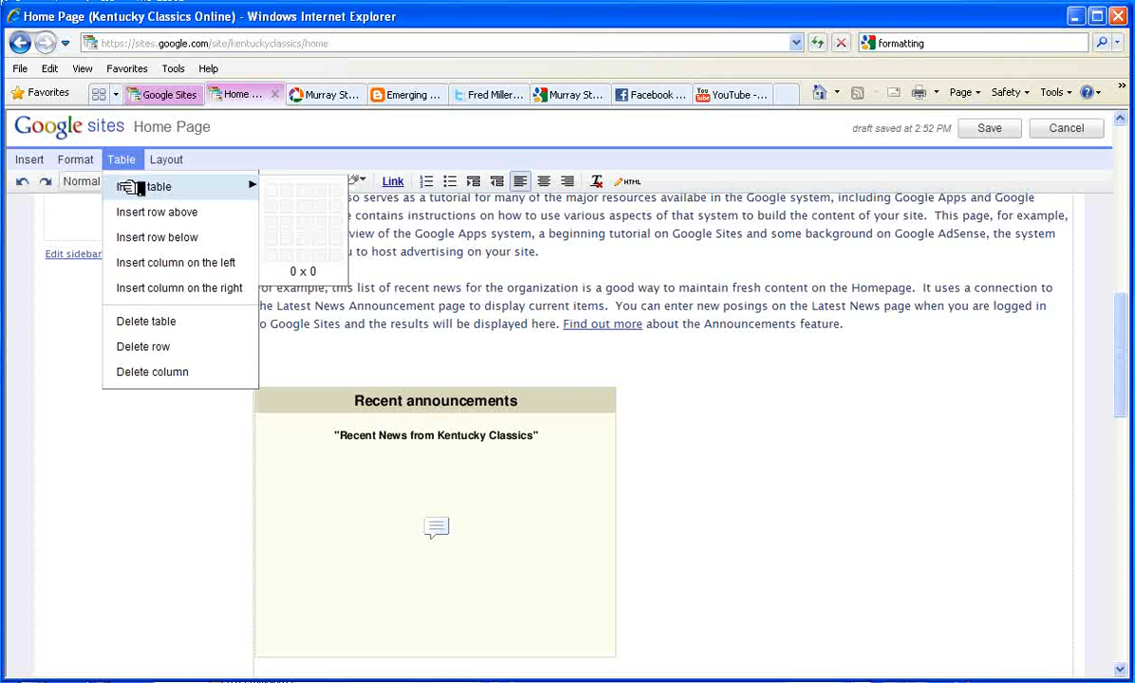
click(293, 211)
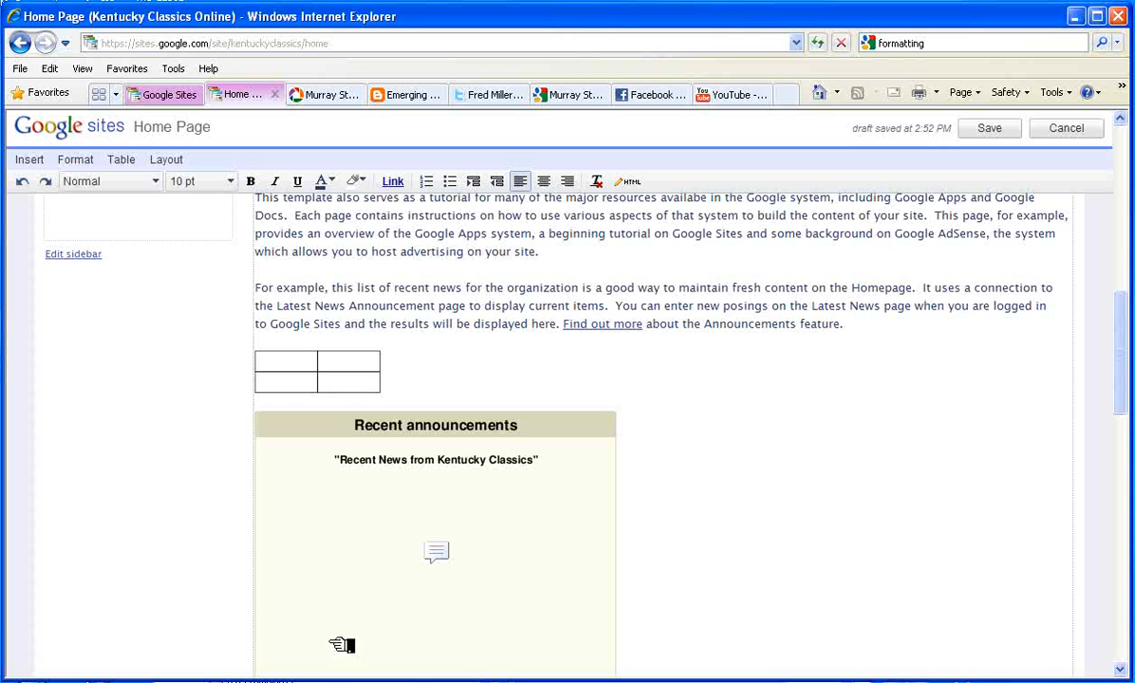
Cut the Recent announcements box and paste it into the table's top-left cell
click(352, 514)
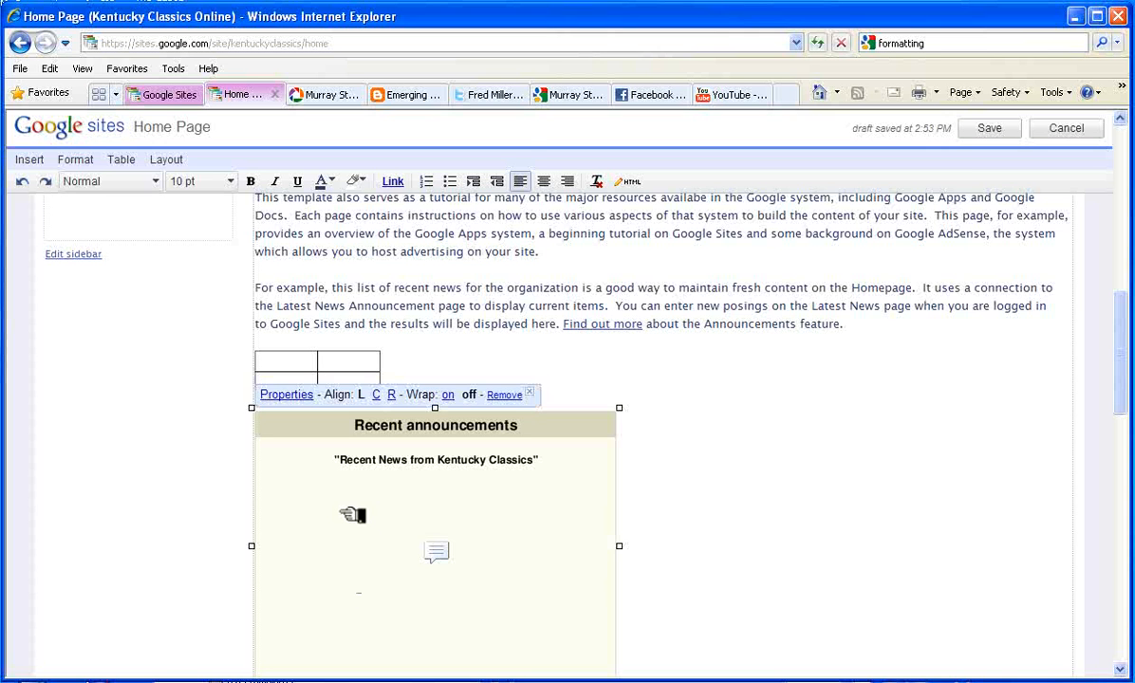
right_click(353, 514)
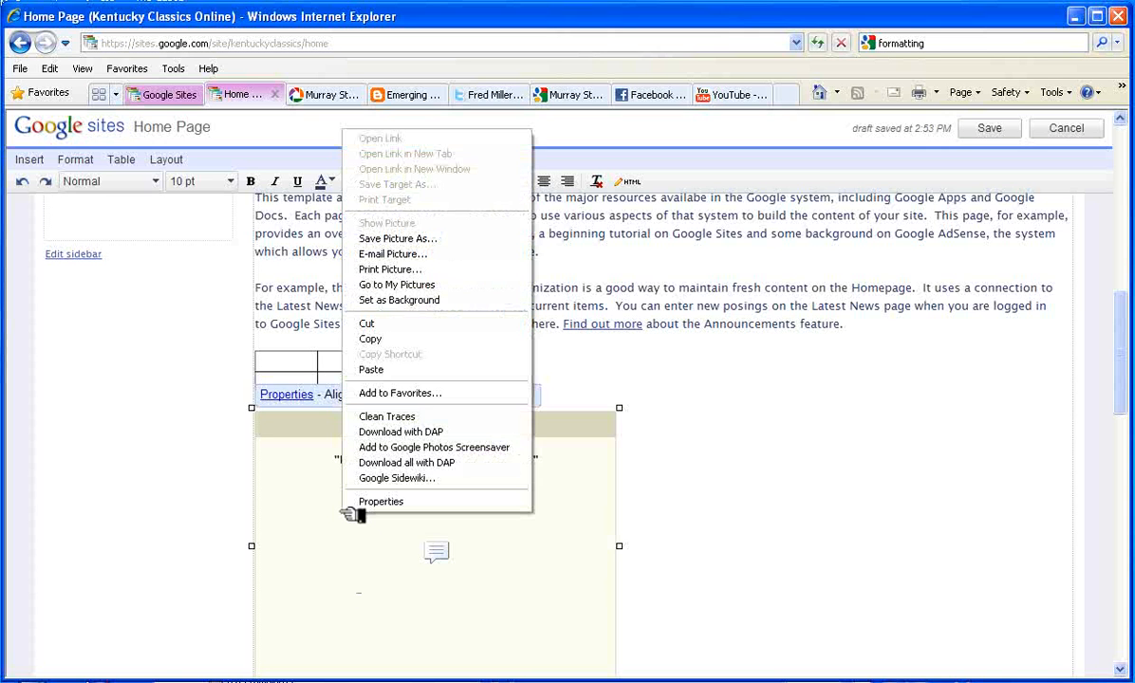
click(377, 323)
drag(384, 326, 300, 362)
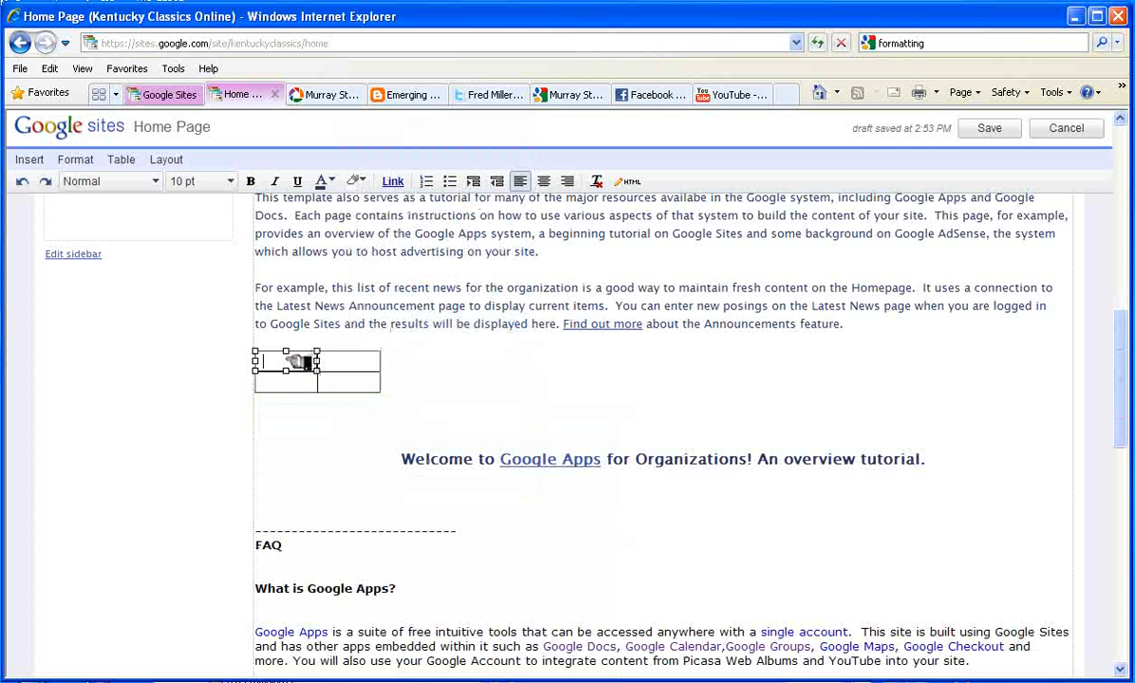
right_click(299, 363)
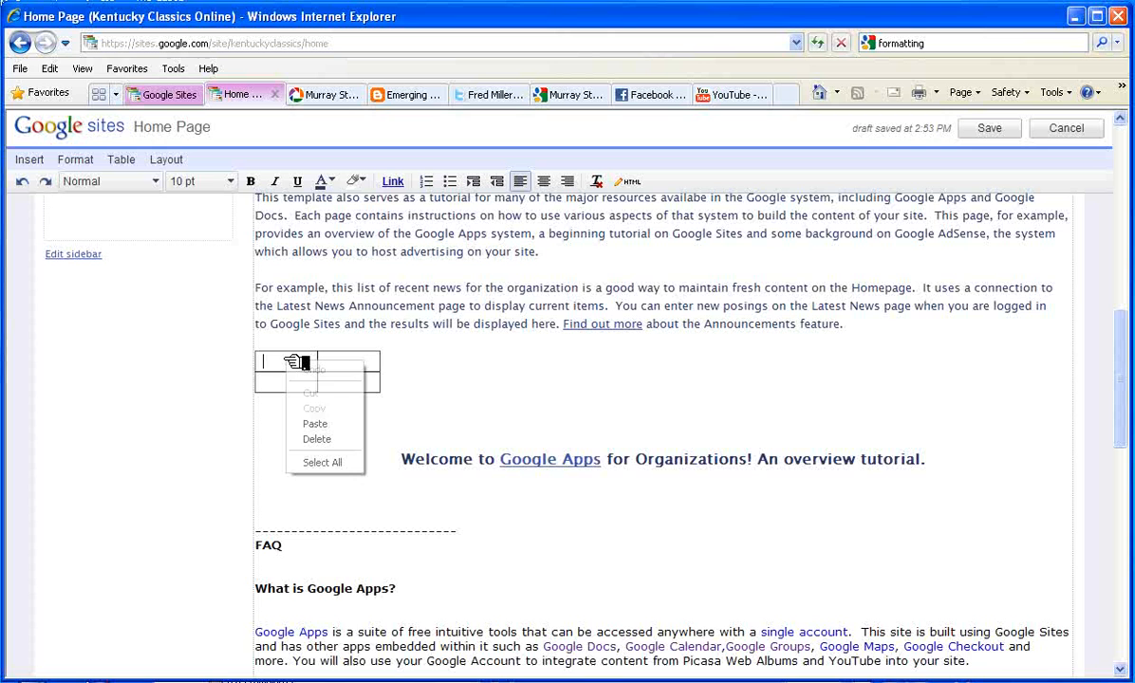
click(309, 423)
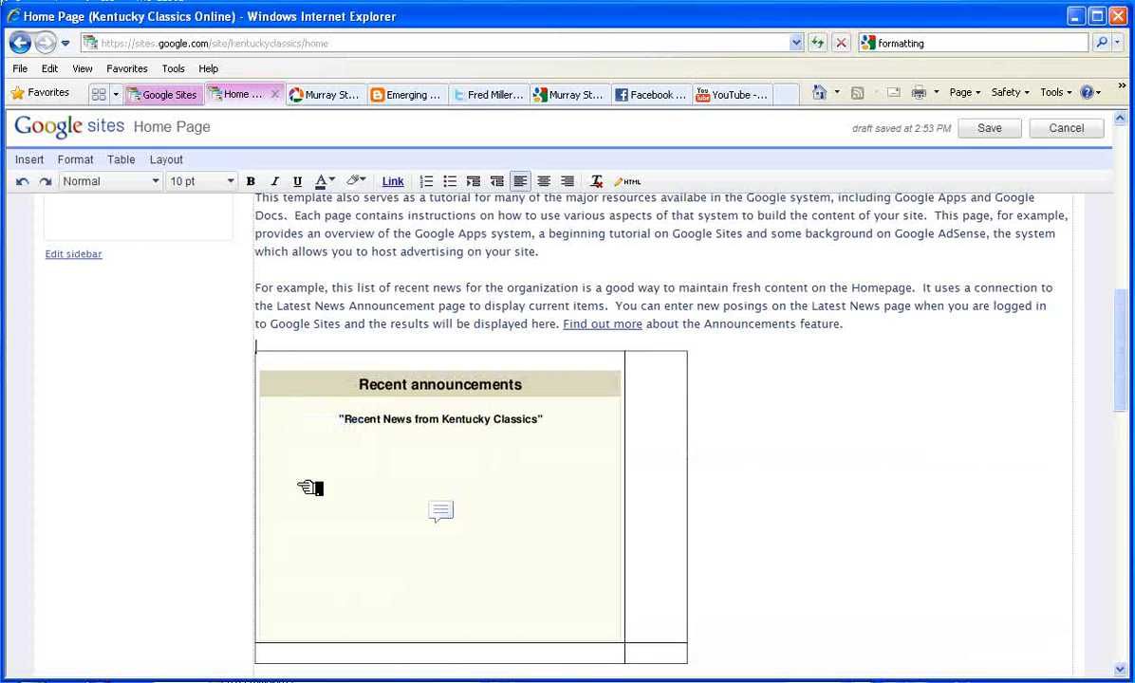
click(668, 485)
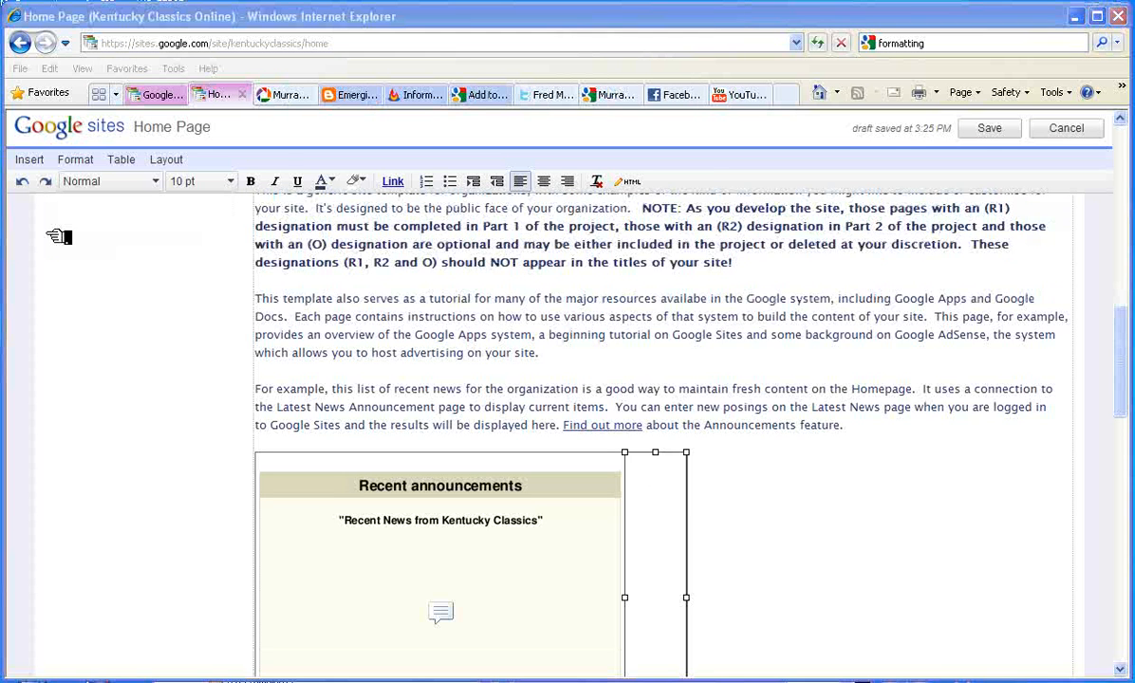
Search the More gadgets directory for 'rss' and show the RSS Reader+ details
click(31, 160)
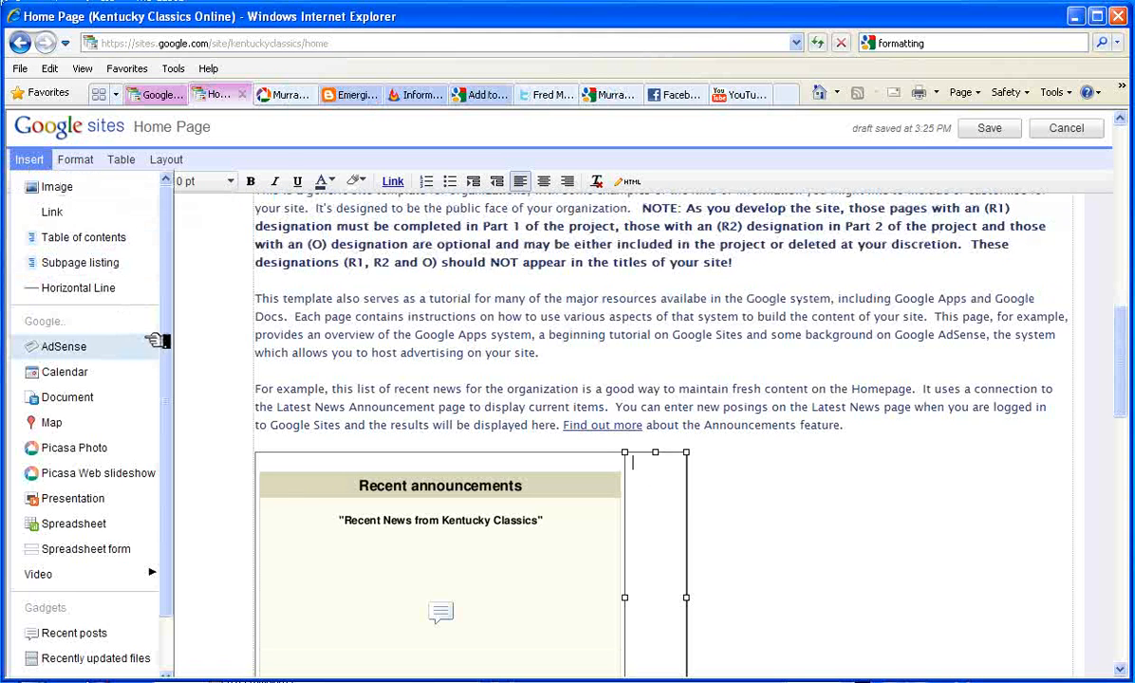
scroll(167, 422, down, 2)
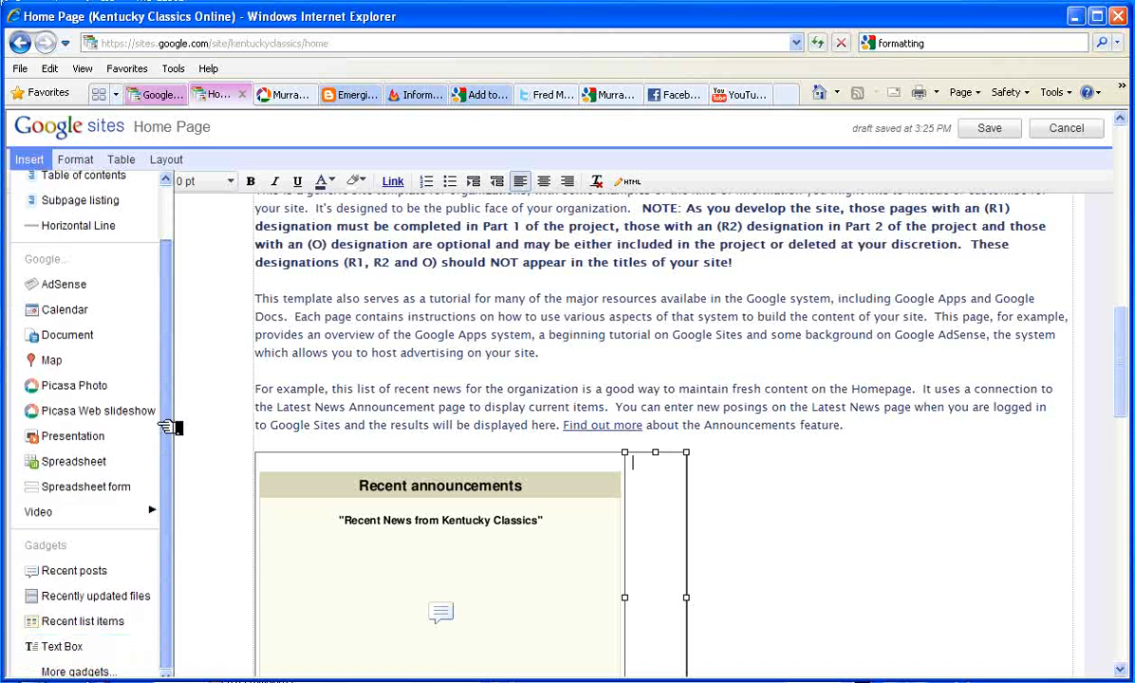
click(111, 671)
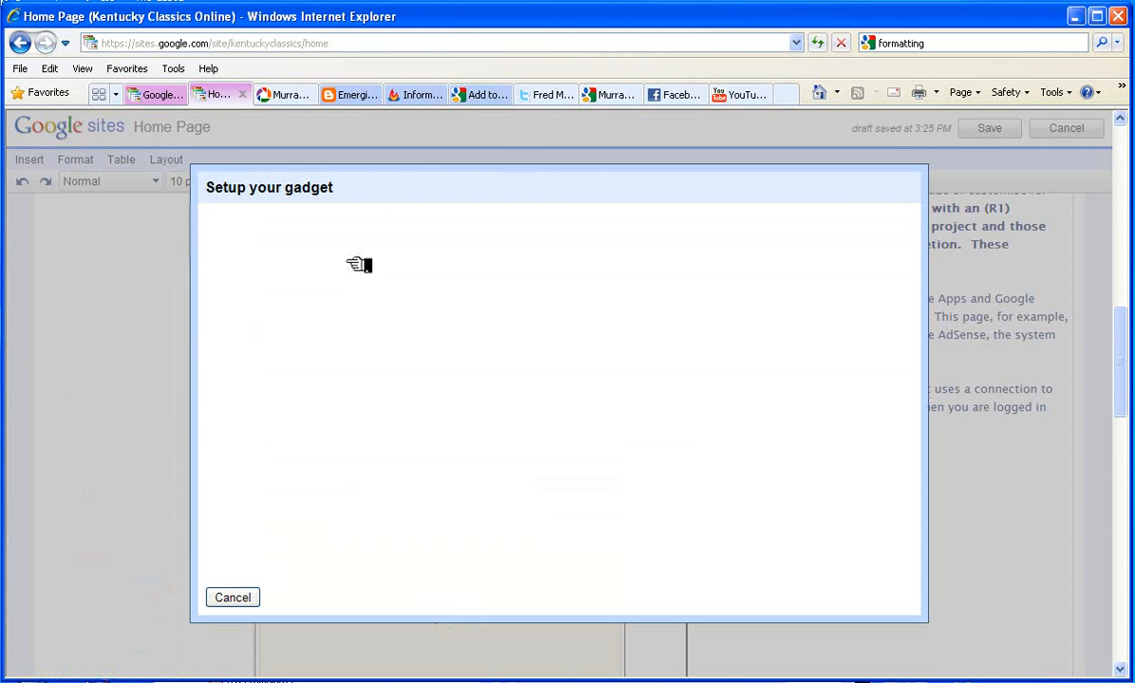
click(424, 233)
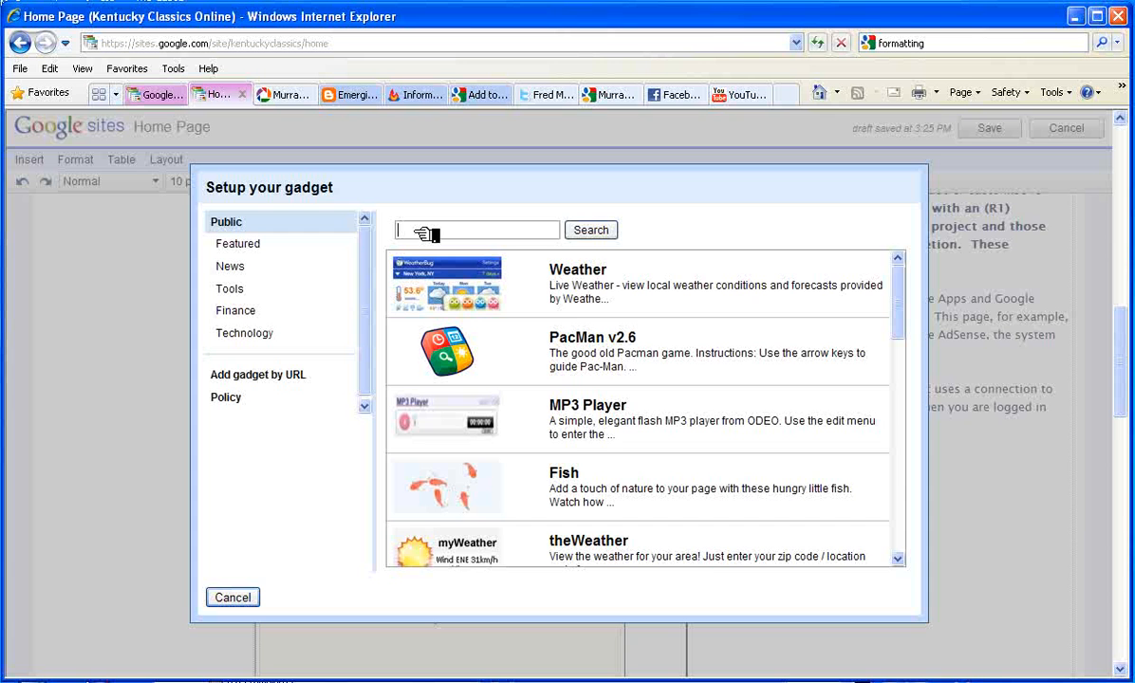
text(rss)
click(598, 233)
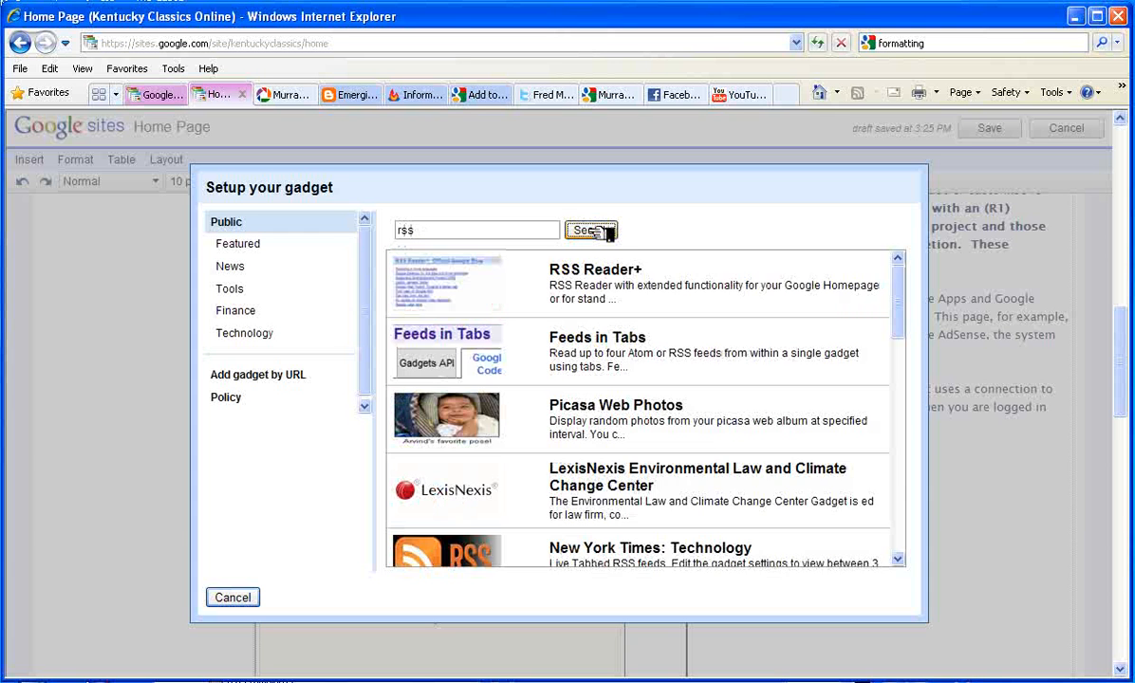
click(616, 263)
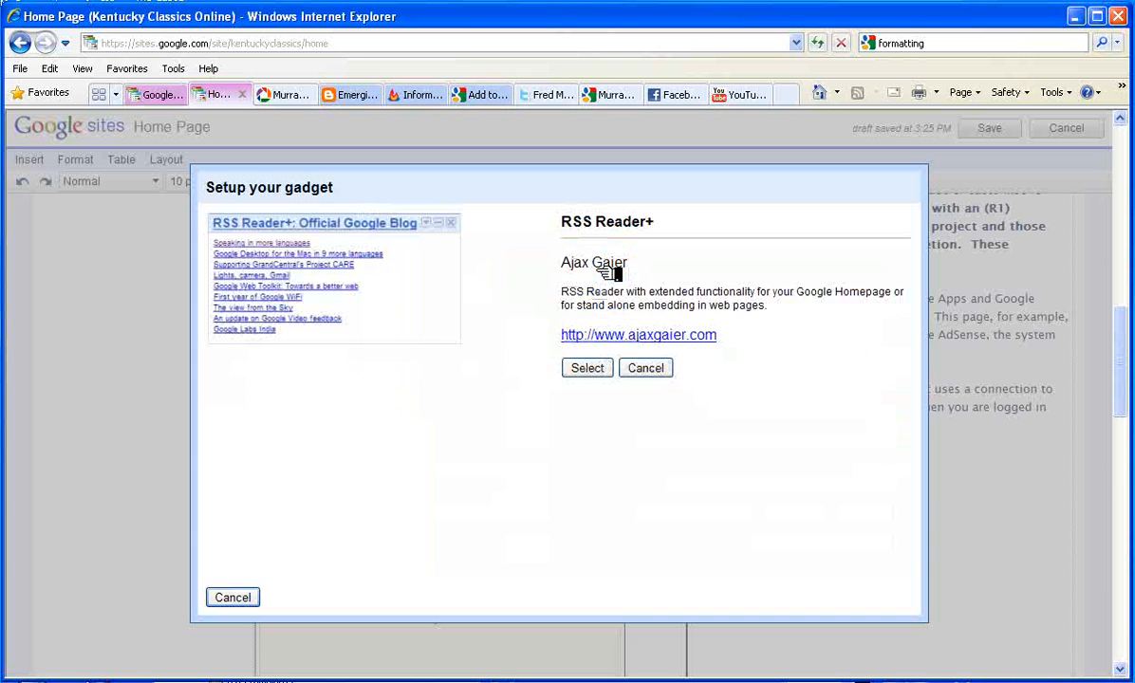
Select RSS Reader+ and point its feed address at the etinmkt blogspot blog
click(596, 370)
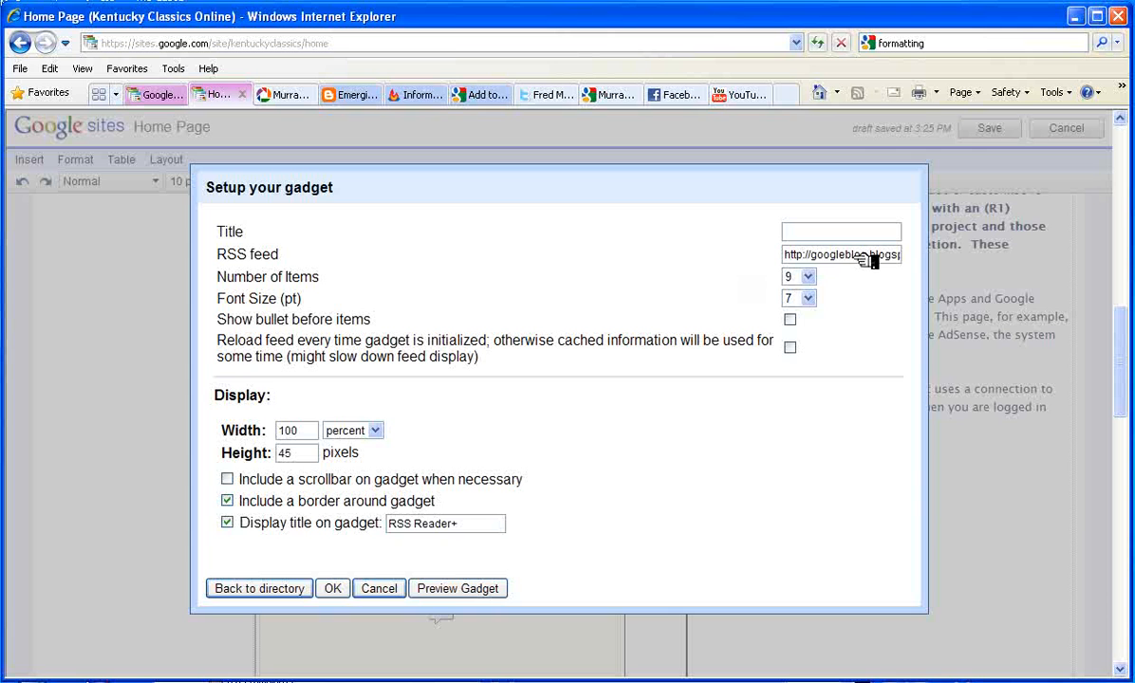
click(880, 255)
key(BackSpace)
key(BackSpace)
key(BackSpace)
key(BackSpace)
key(BackSpace)
key(BackSpace)
key(BackSpace)
key(BackSpace)
key(BackSpace)
key(BackSpace)
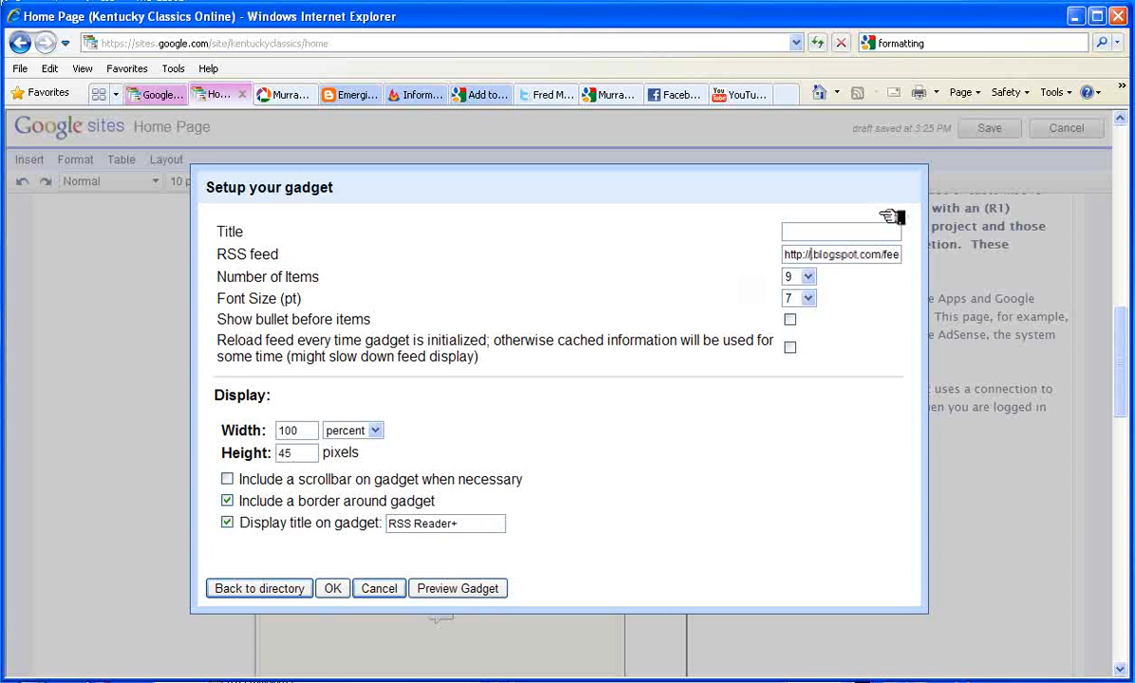
text(etinmkt.)
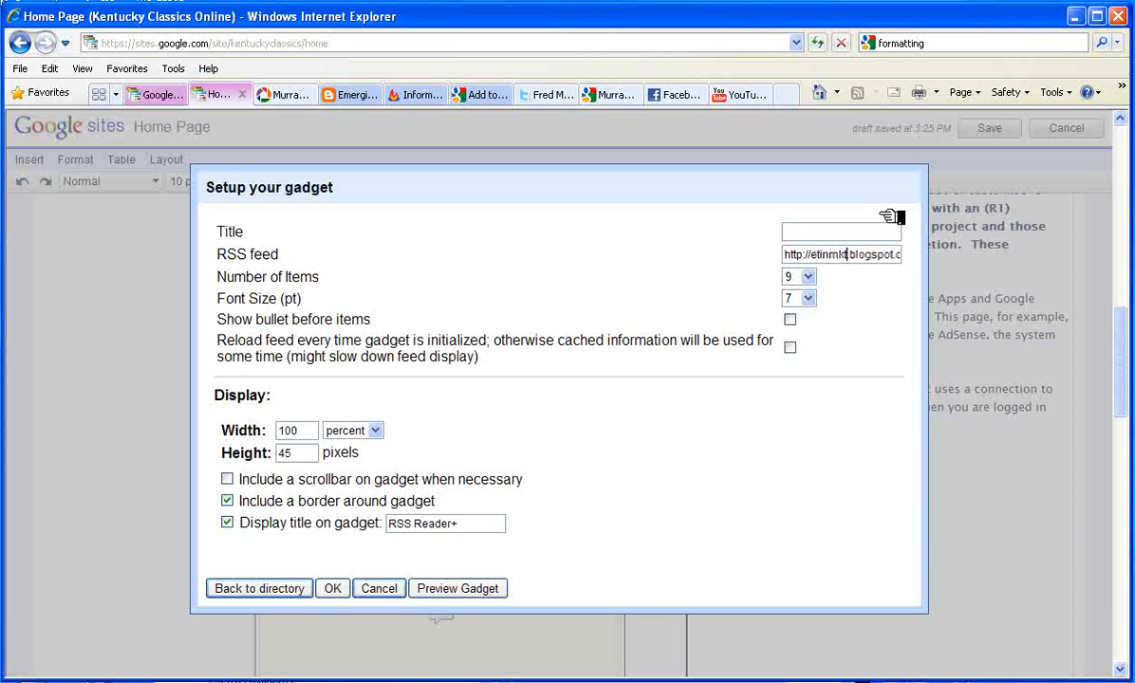
click(787, 231)
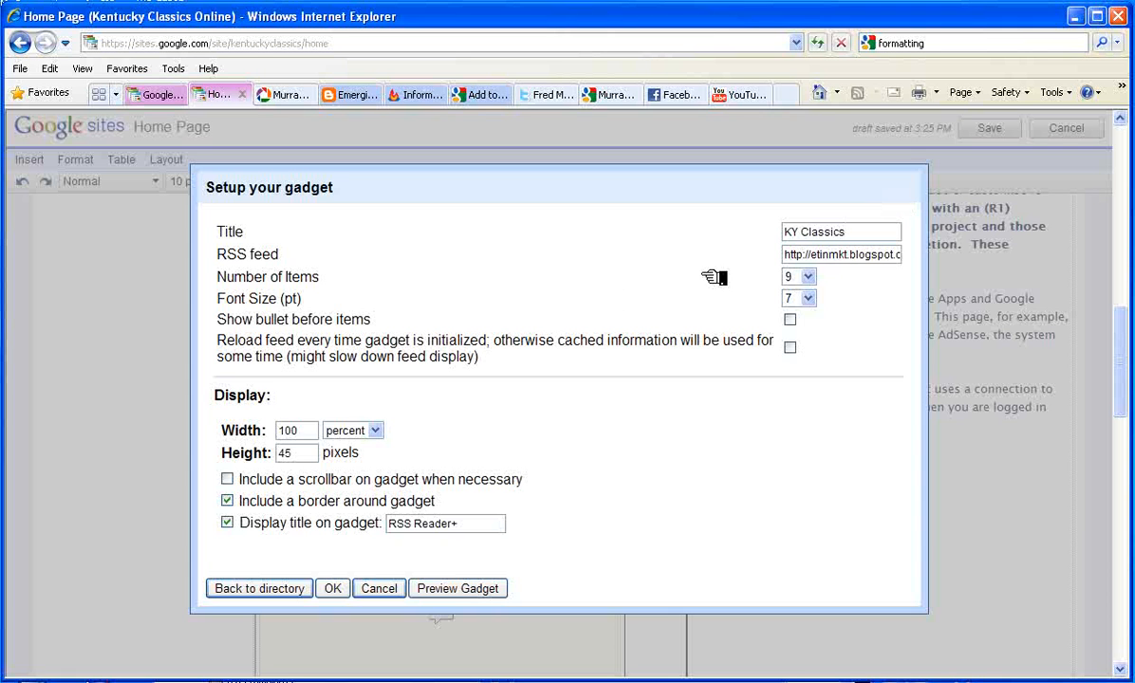
Size the feed gadget 400 pixels wide by 300 high
drag(316, 432, 286, 431)
key(BackSpace)
text(400)
click(377, 432)
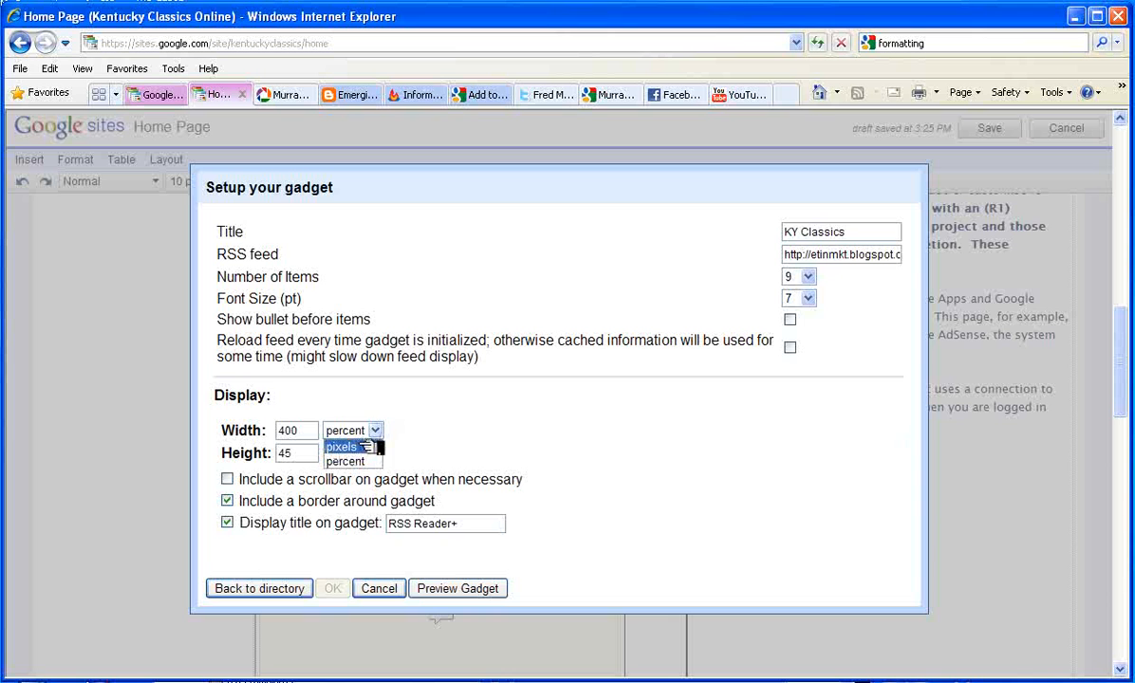
click(356, 447)
drag(313, 453, 272, 457)
text(300)
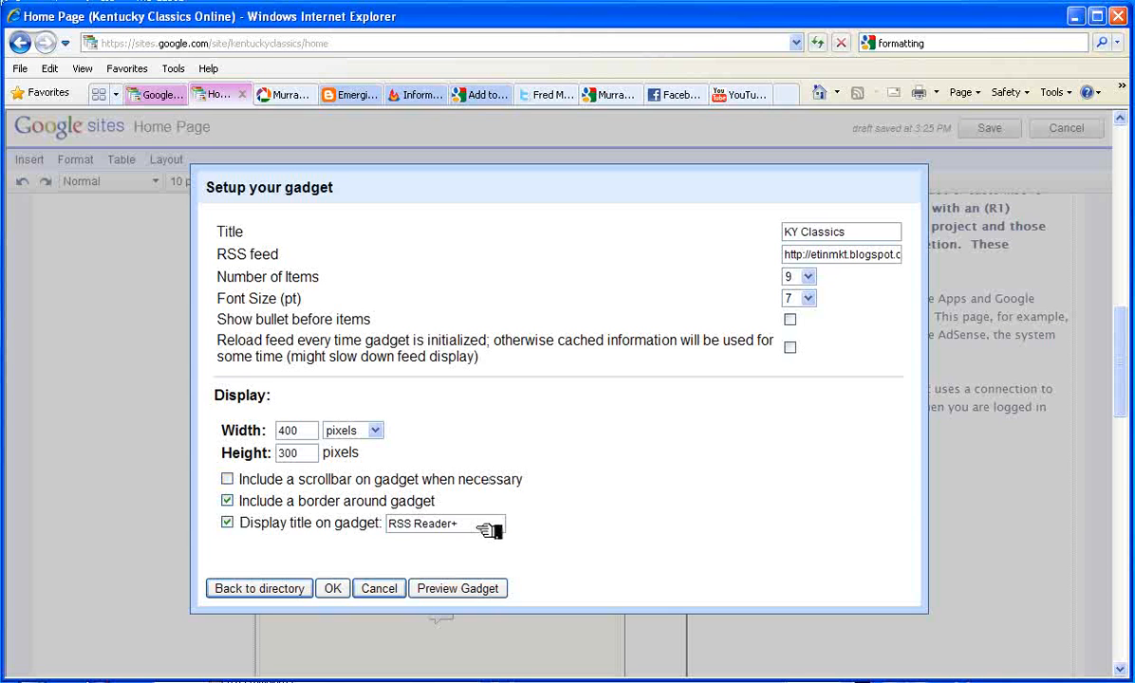
Title the gadget 'KY Classics Blog', preview it, and add it to the page
drag(491, 524, 362, 527)
text(KY)
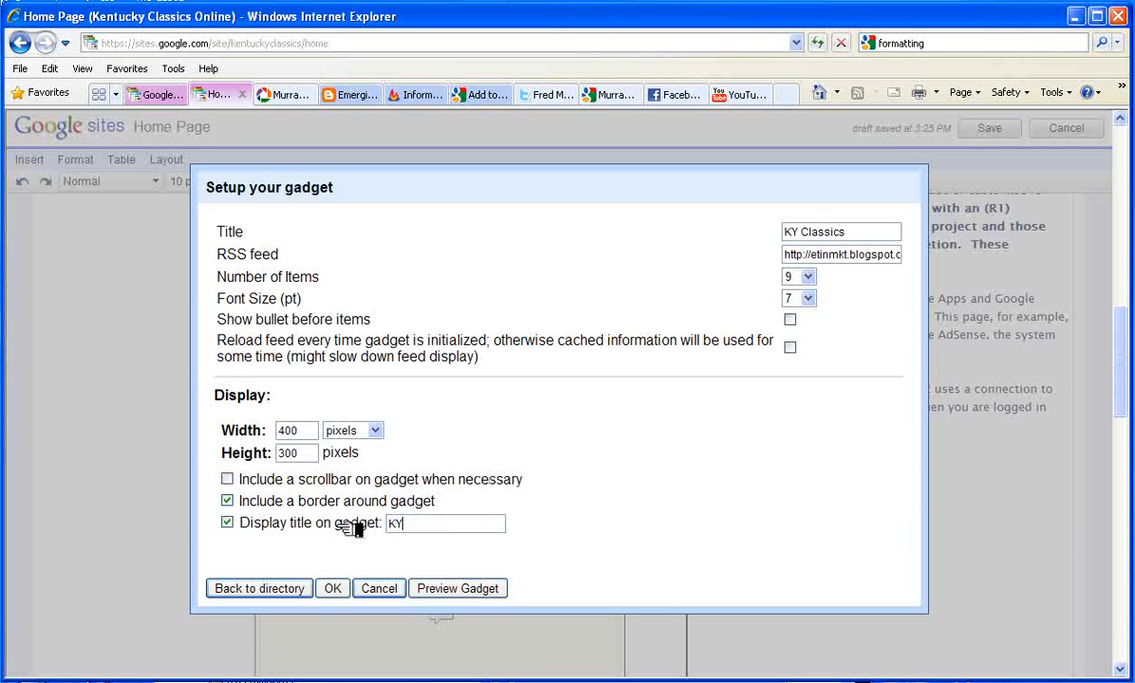
text(sics Blog)
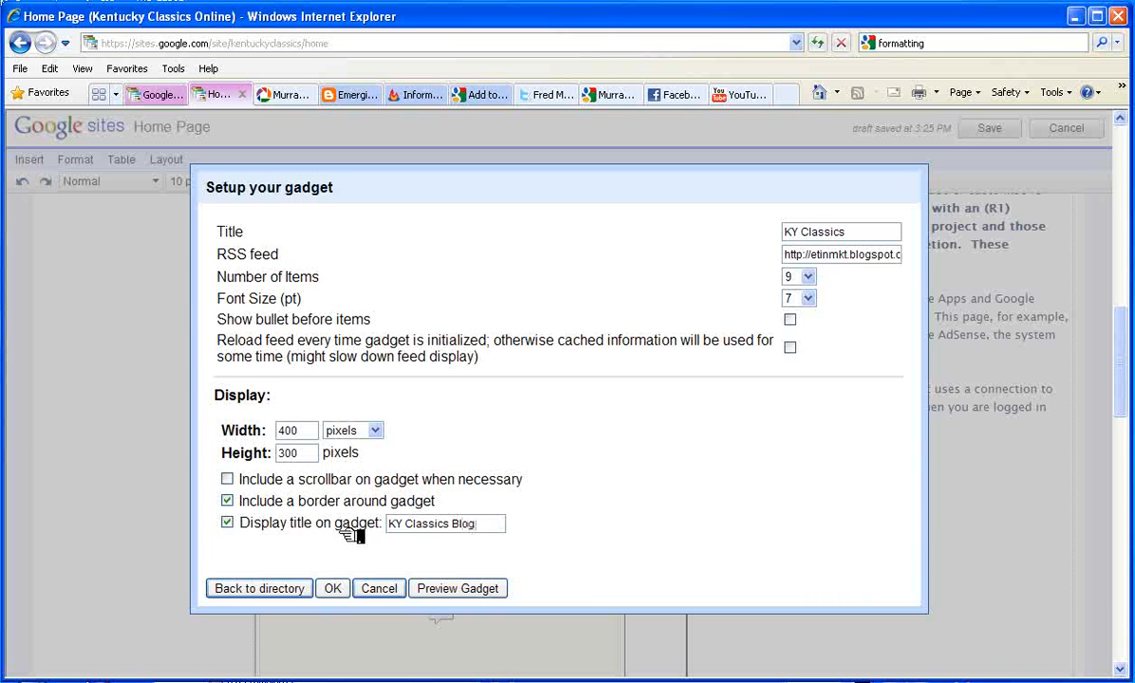
click(436, 589)
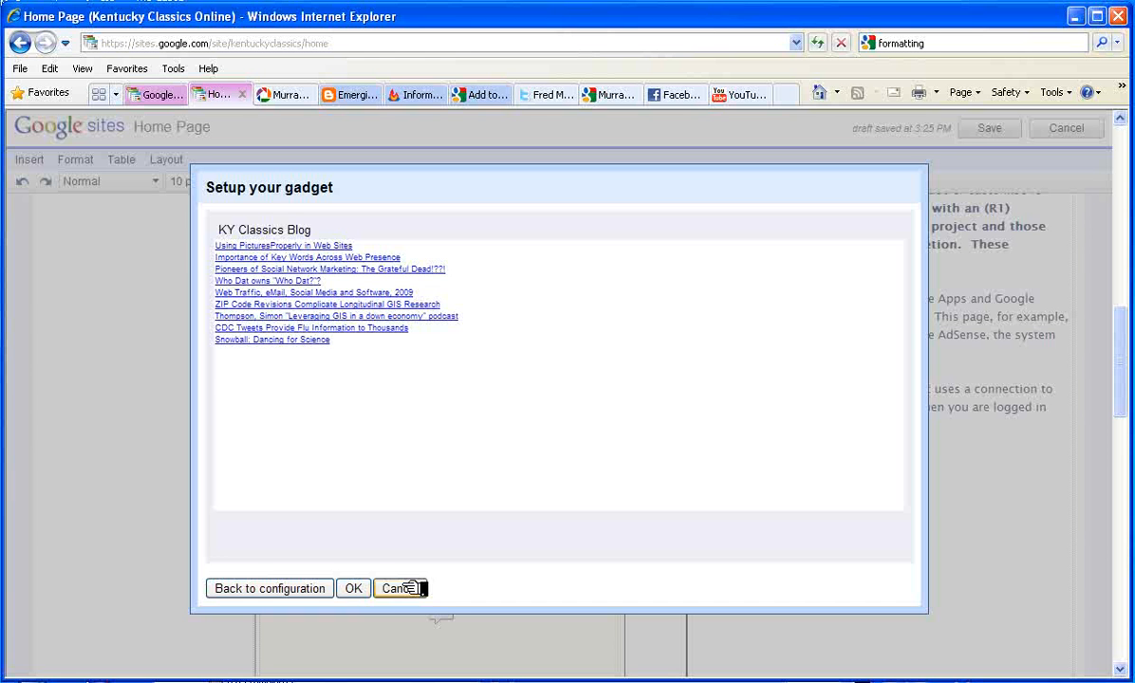
click(358, 589)
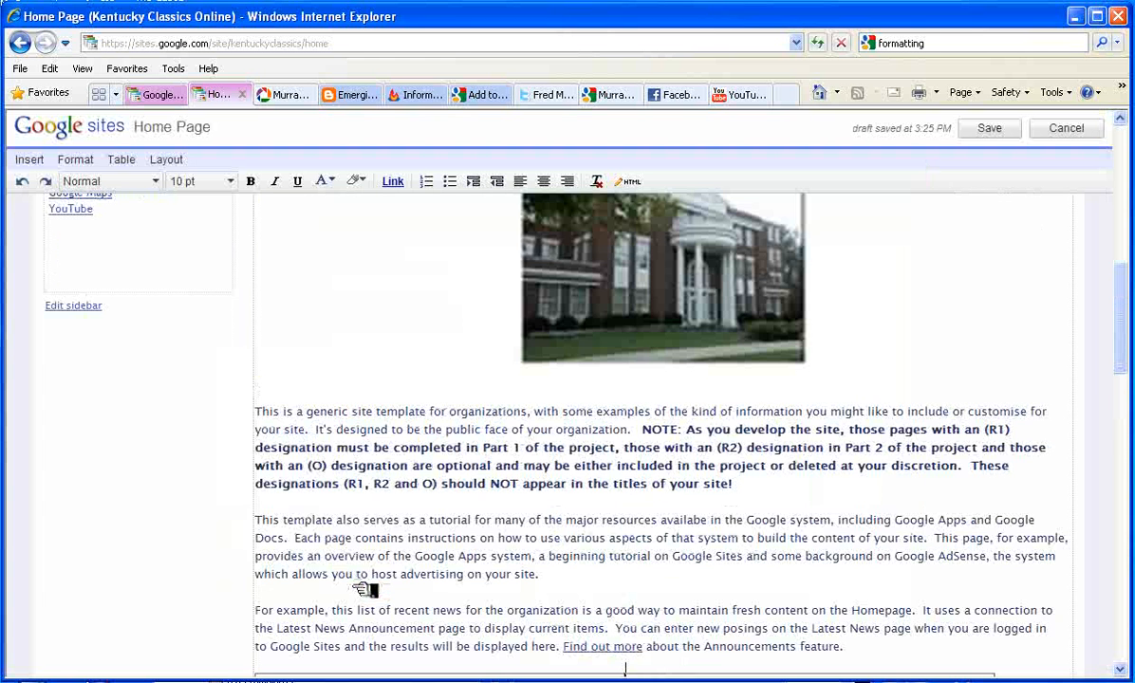
Place the caret in the table's bottom-left cell and open the full gadget directory
scroll(469, 533, down, 3)
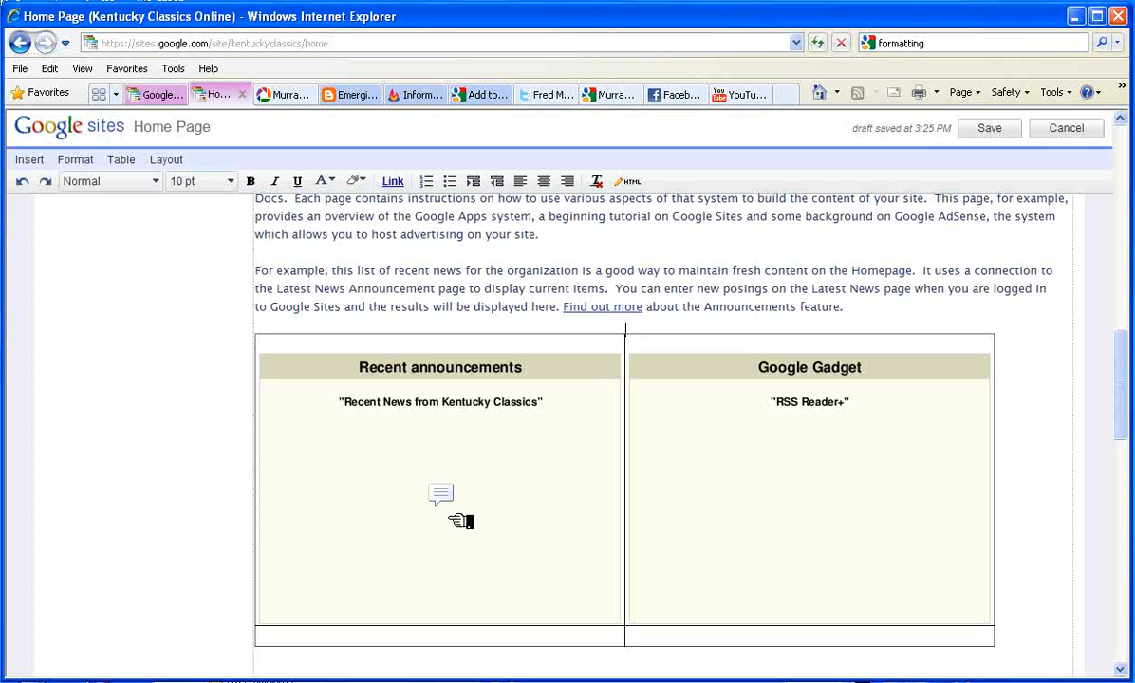
click(442, 638)
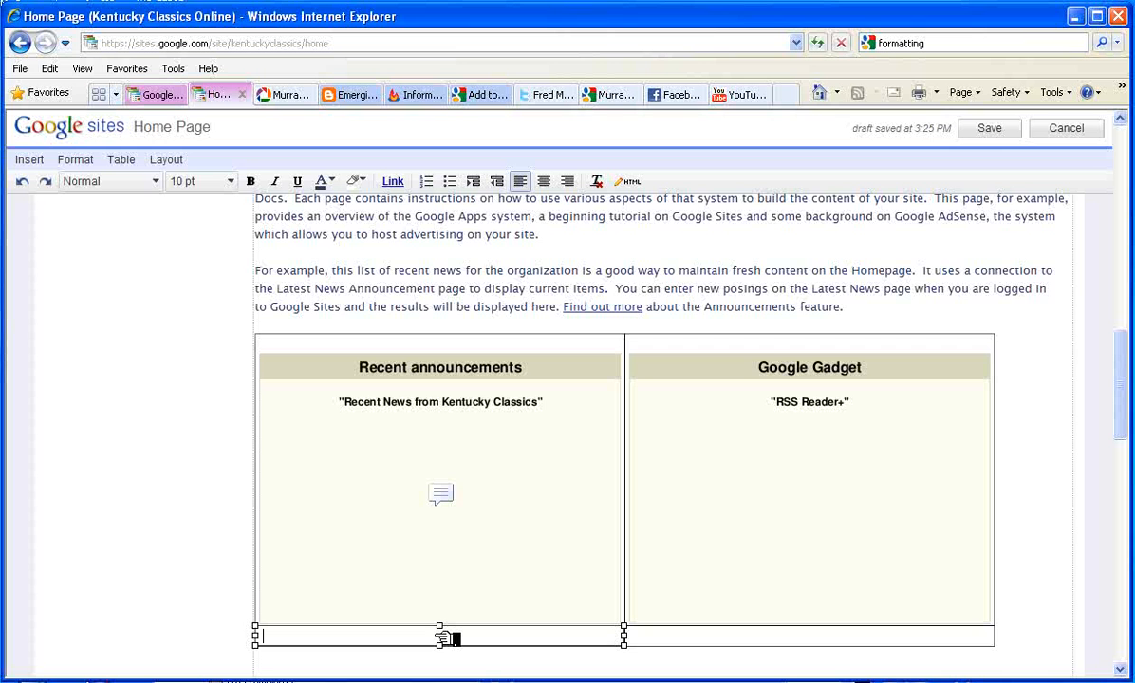
click(30, 160)
scroll(169, 626, down, 1)
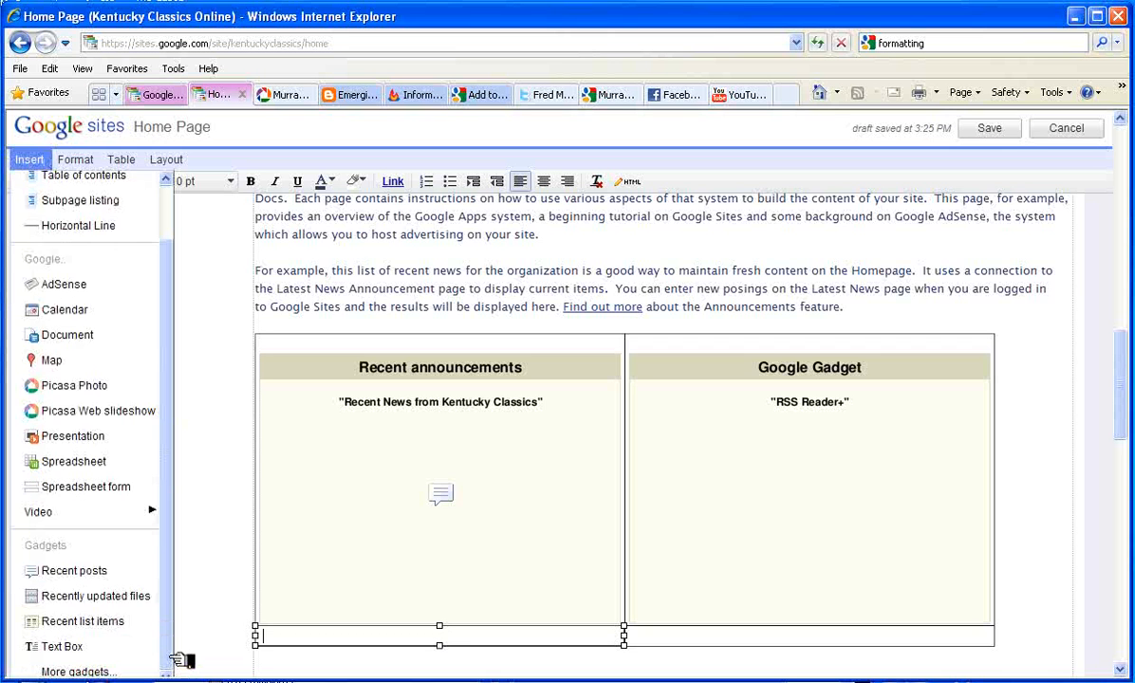
click(114, 673)
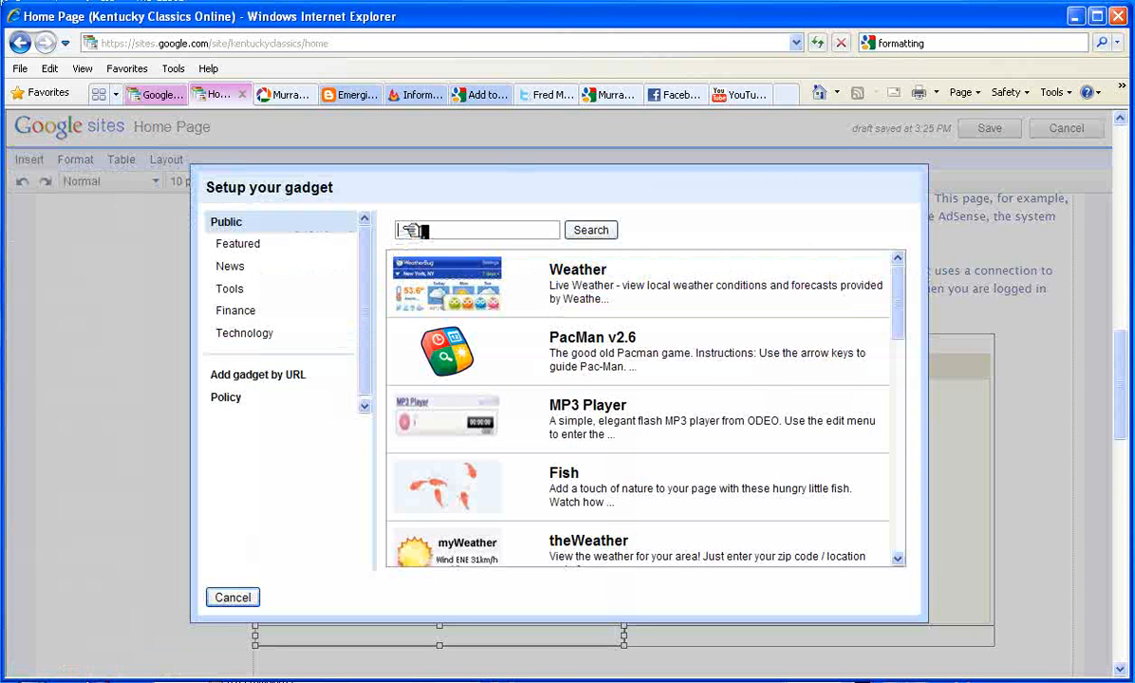
Search the directory for 'twitter' and select the Twit gadget
text(twitter)
click(598, 230)
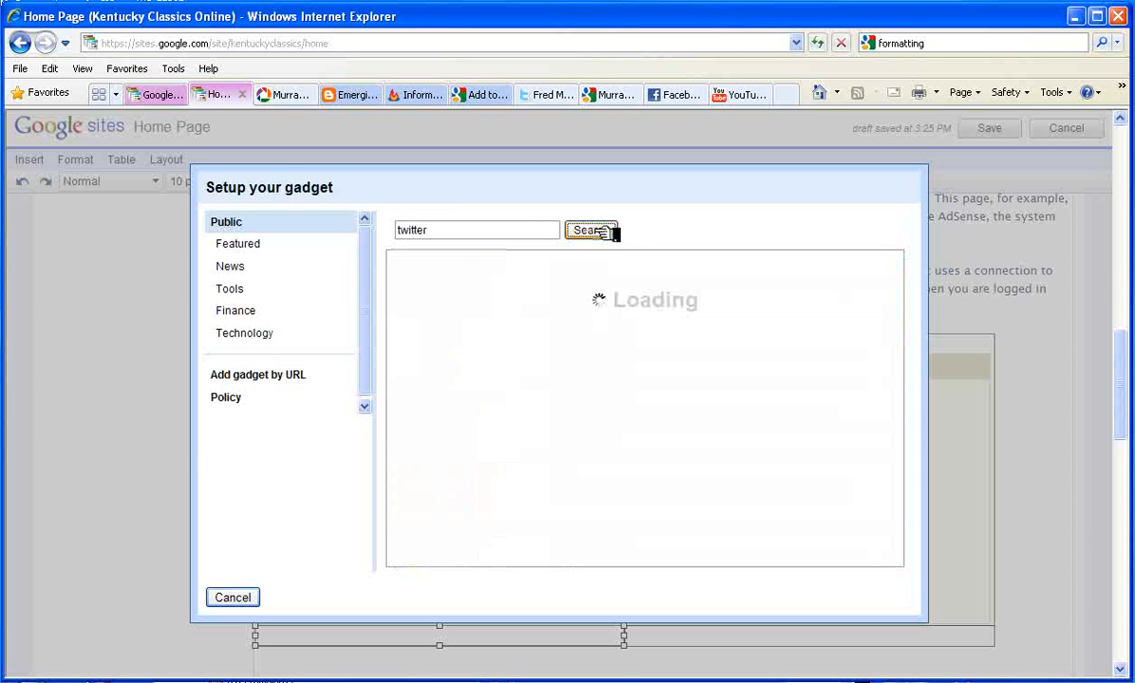
click(568, 268)
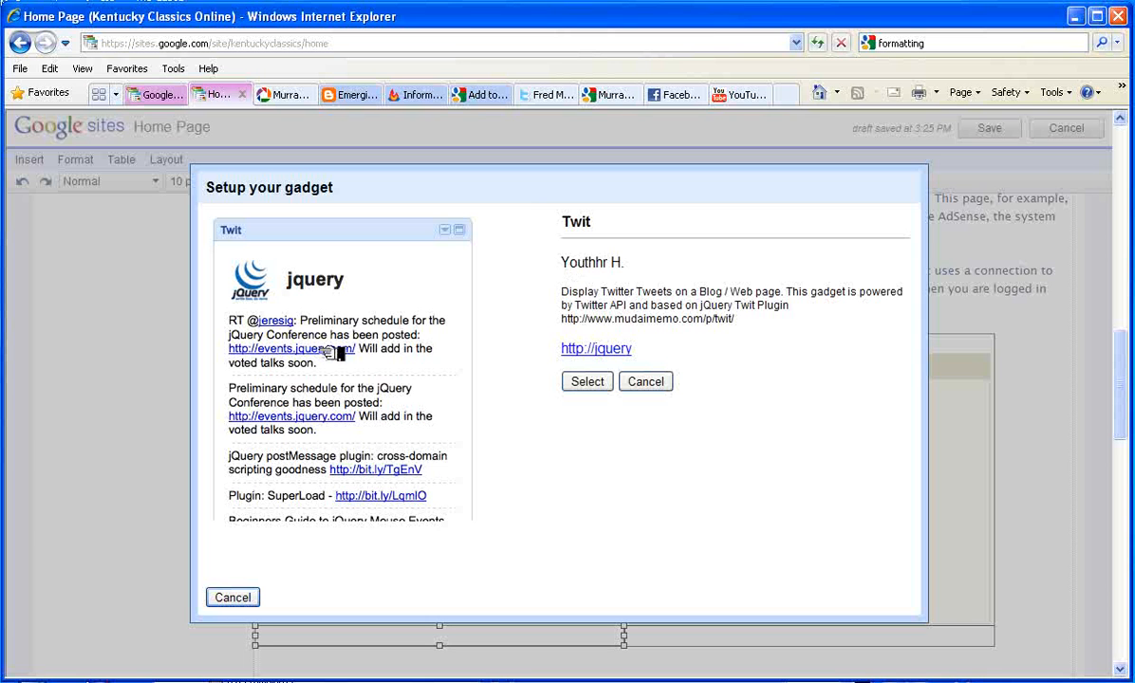
click(588, 382)
Title the gadget 'KY Classics Tweets' and enter the Twitter screen name
drag(633, 239, 566, 228)
text(KY Classics)
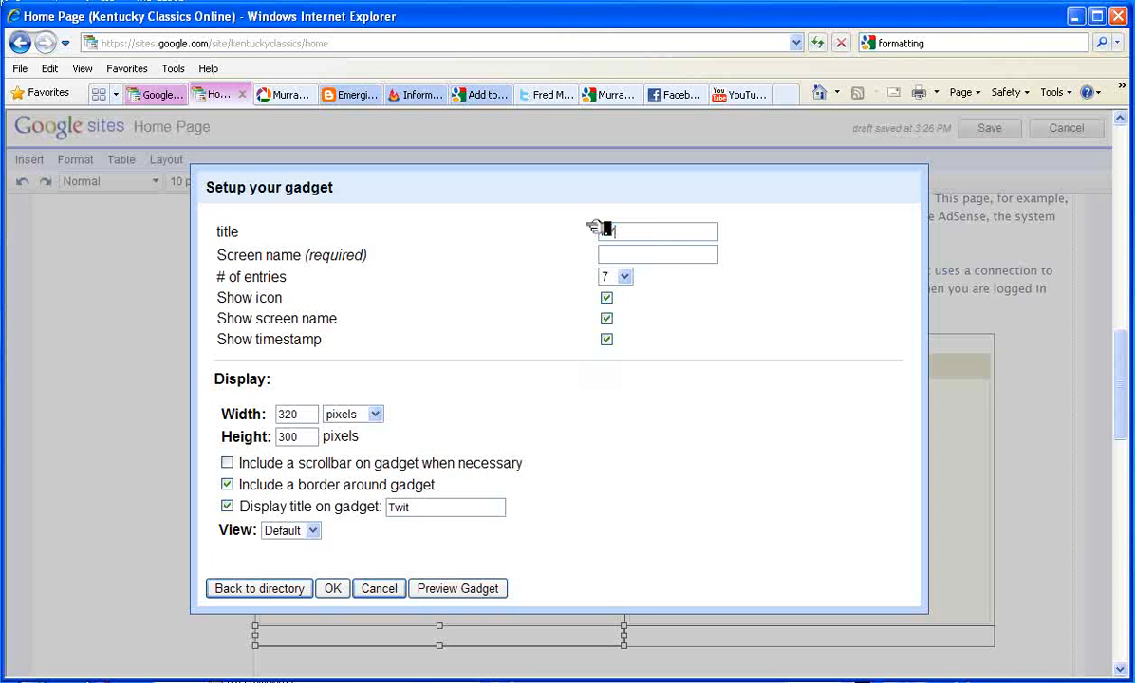
text( Tweets)
click(615, 254)
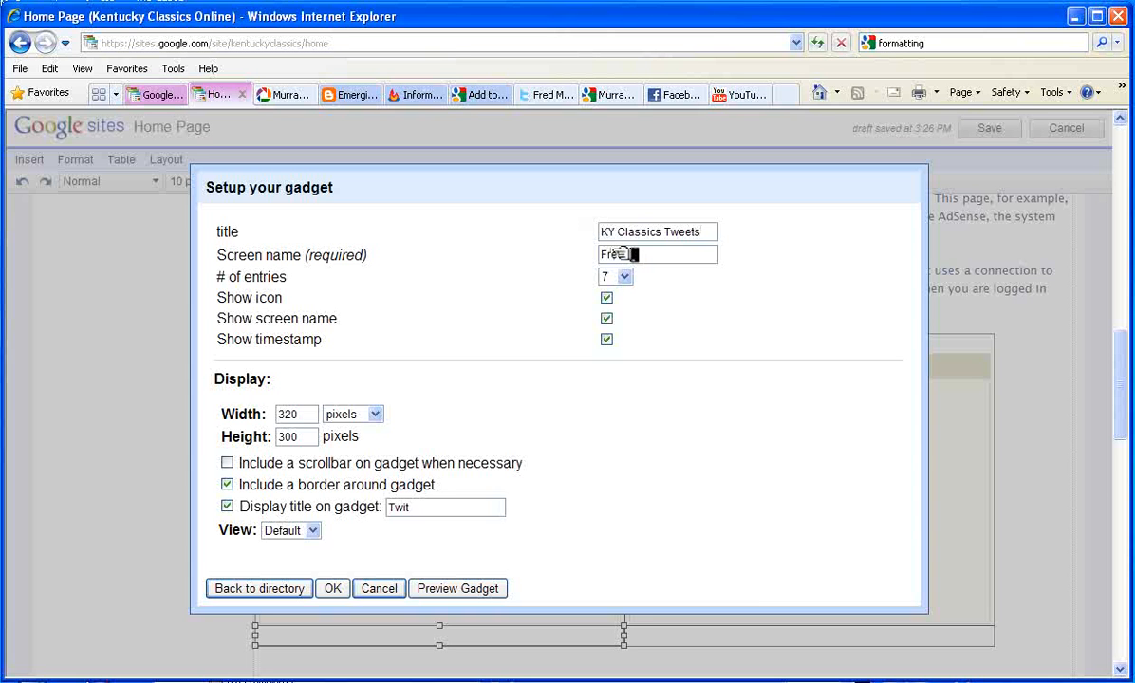
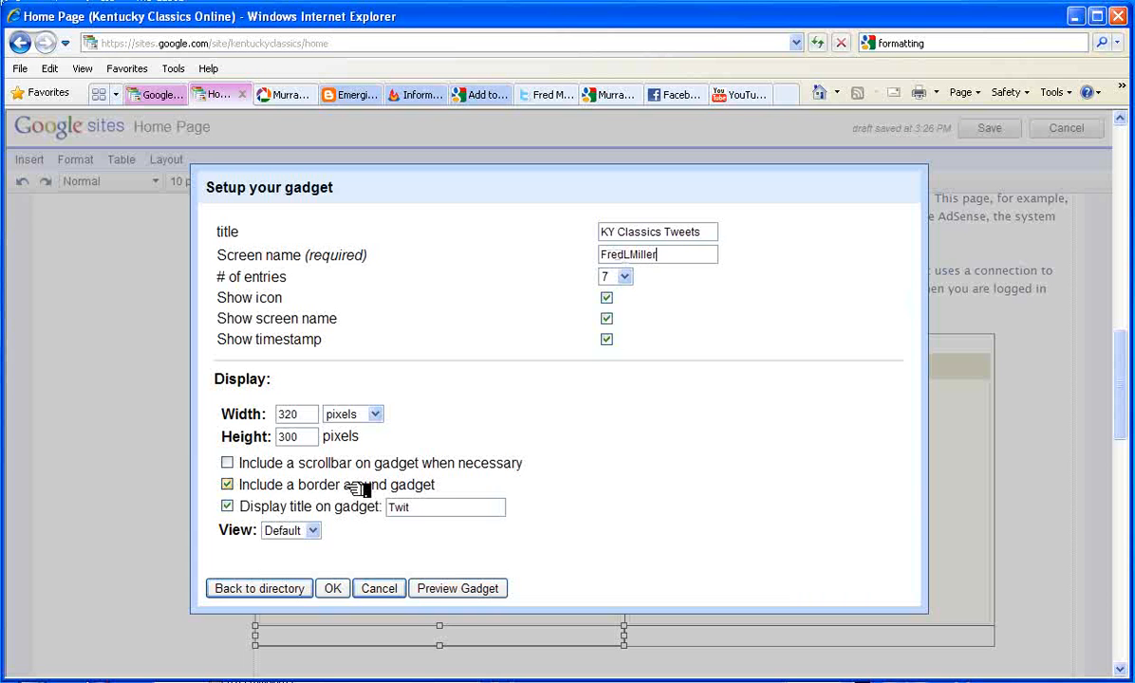
Set Canvas view, 400-pixel width and a scrollbar, then preview and insert the gadget
click(313, 530)
click(308, 560)
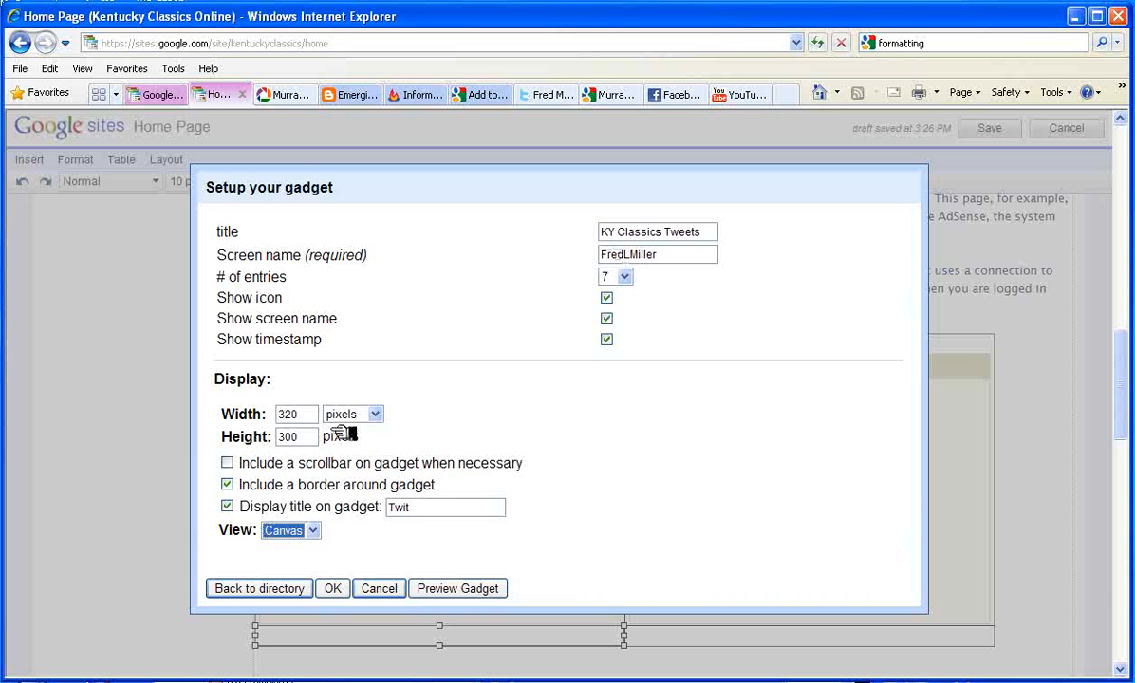
drag(316, 415, 254, 411)
text(400)
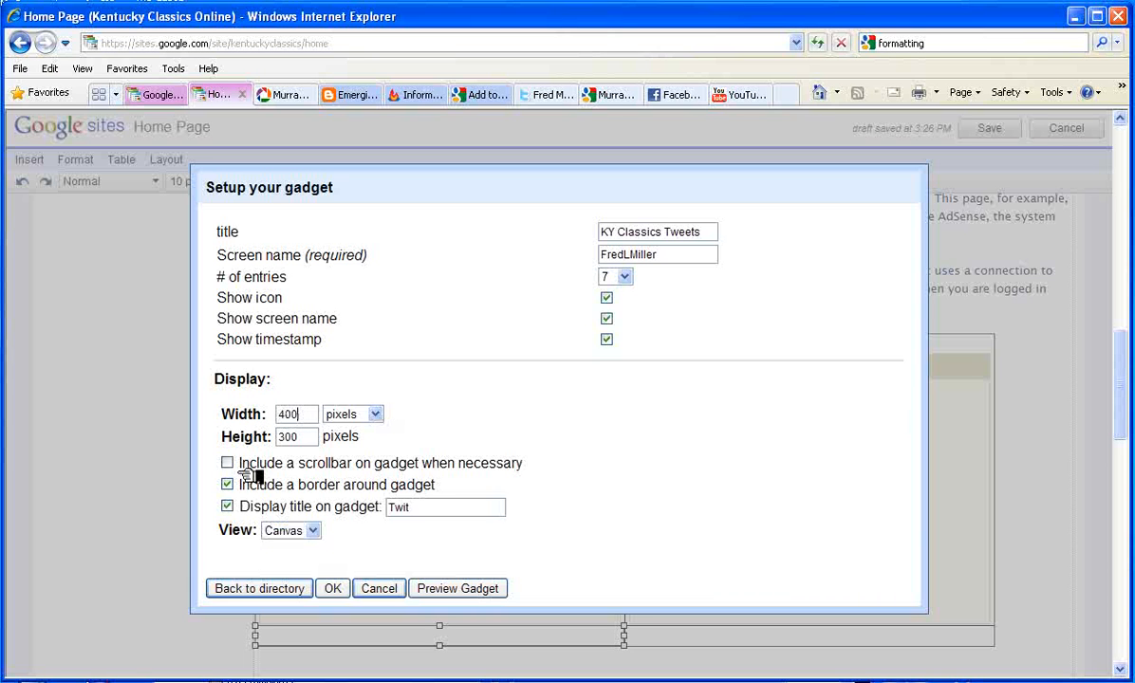
click(227, 463)
click(464, 585)
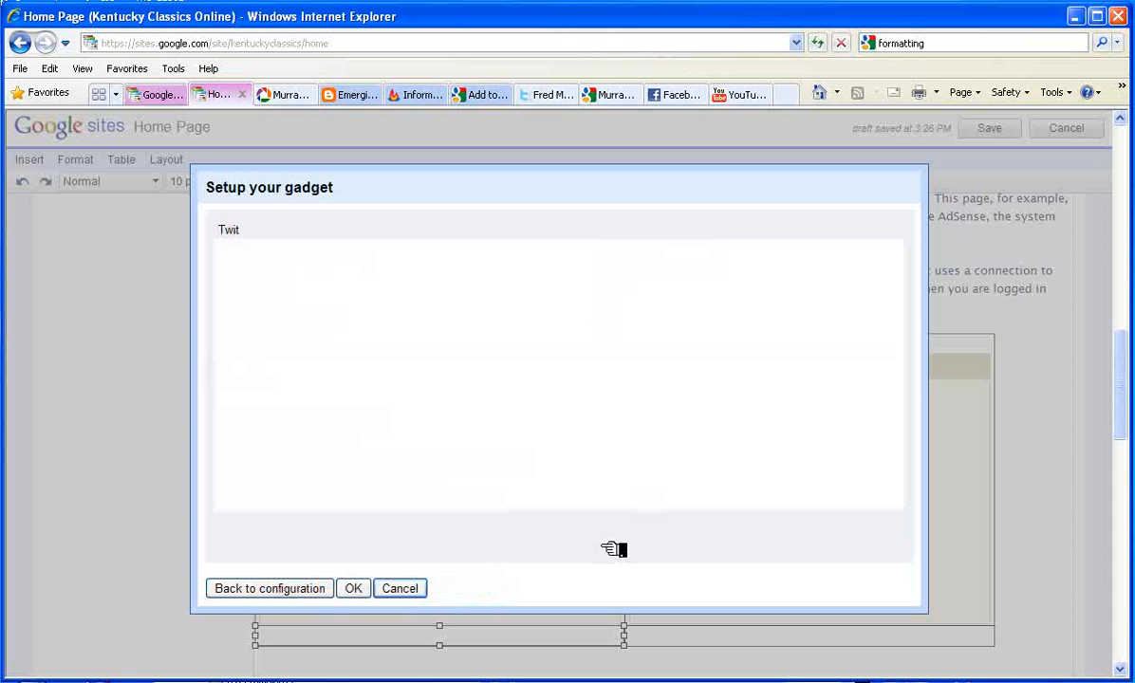
click(354, 588)
scroll(344, 586, down, 5)
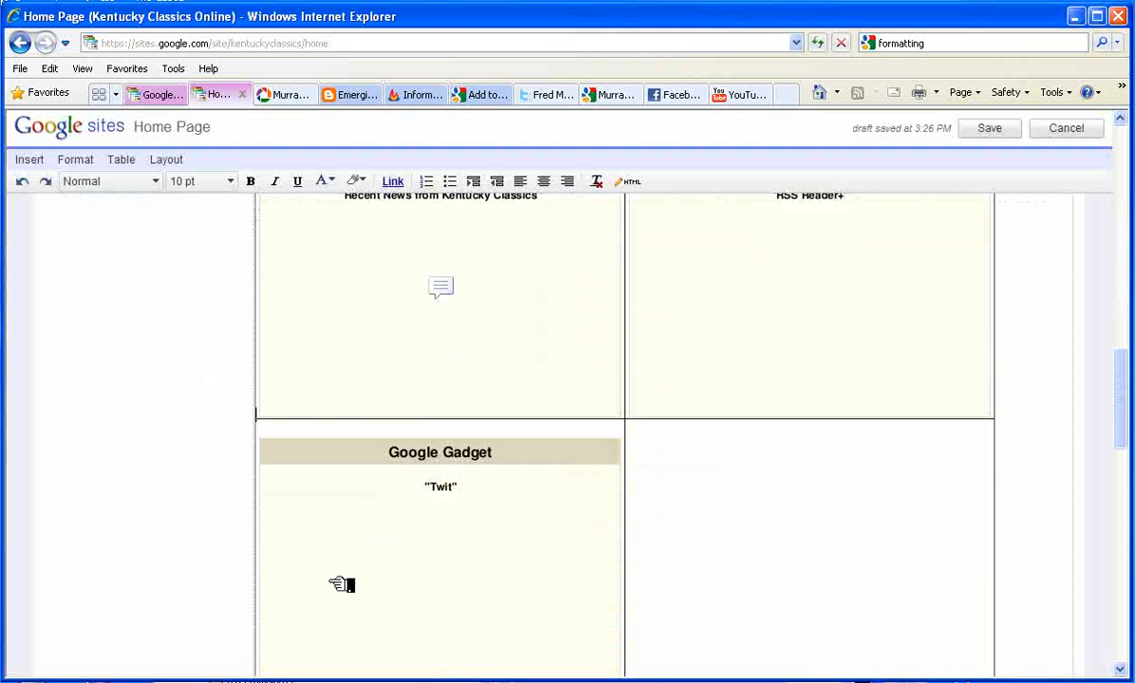
Place the caret in the empty lower-right cell and show the insert list's Gadgets section
click(670, 514)
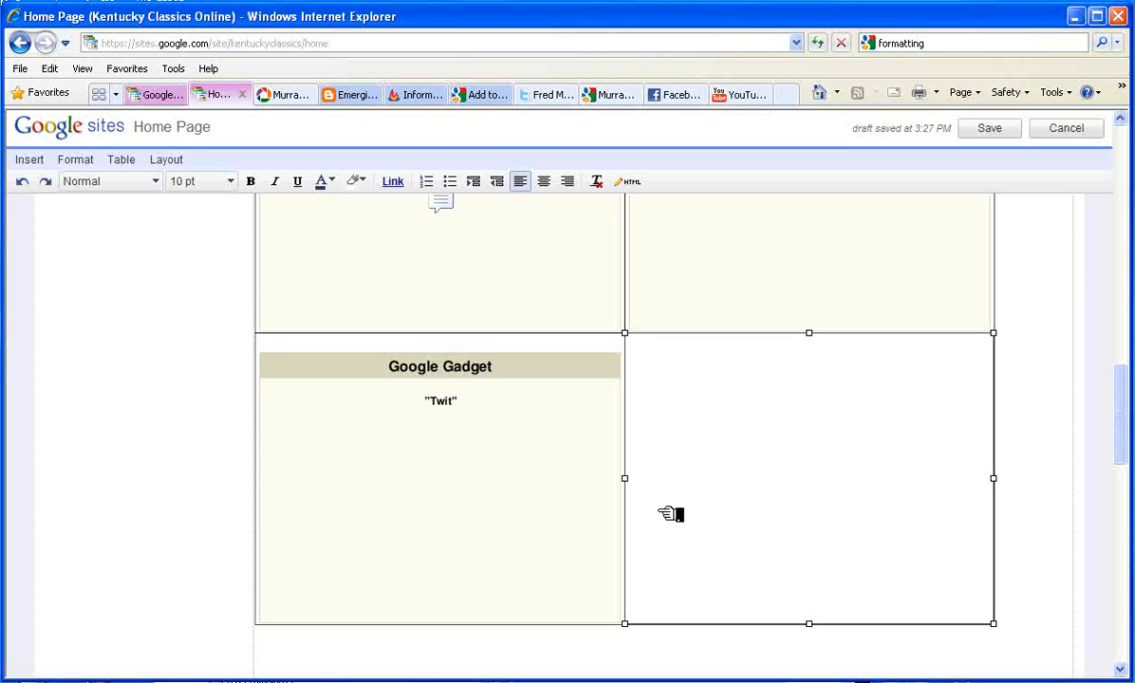
scroll(671, 514, down, 2)
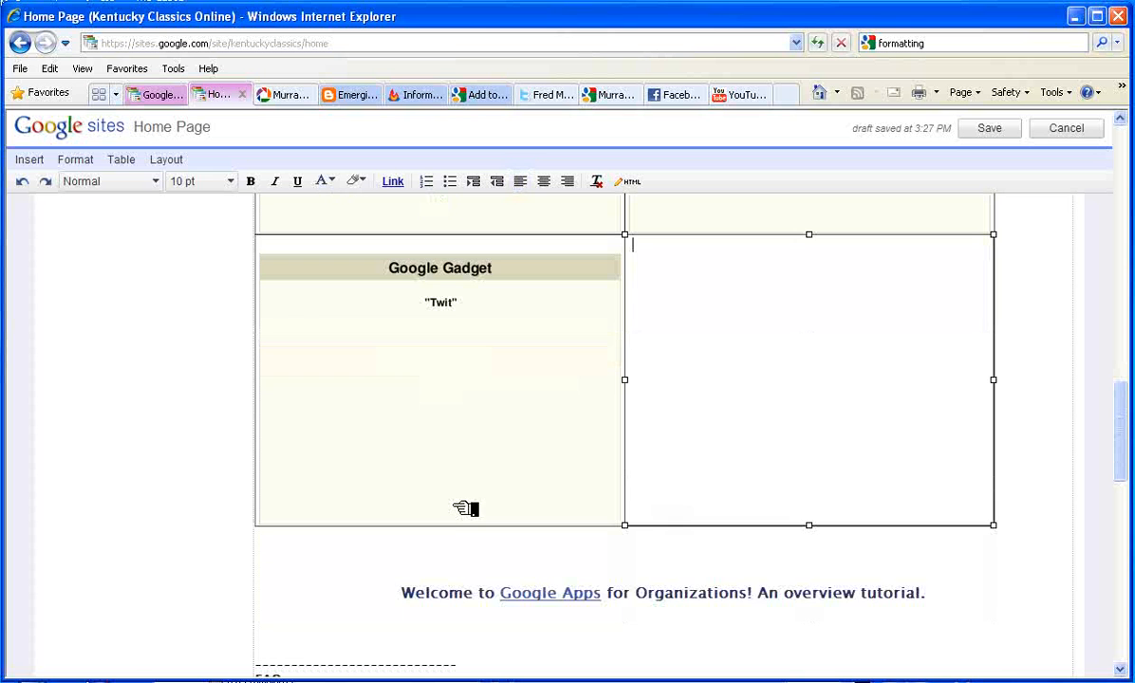
click(47, 161)
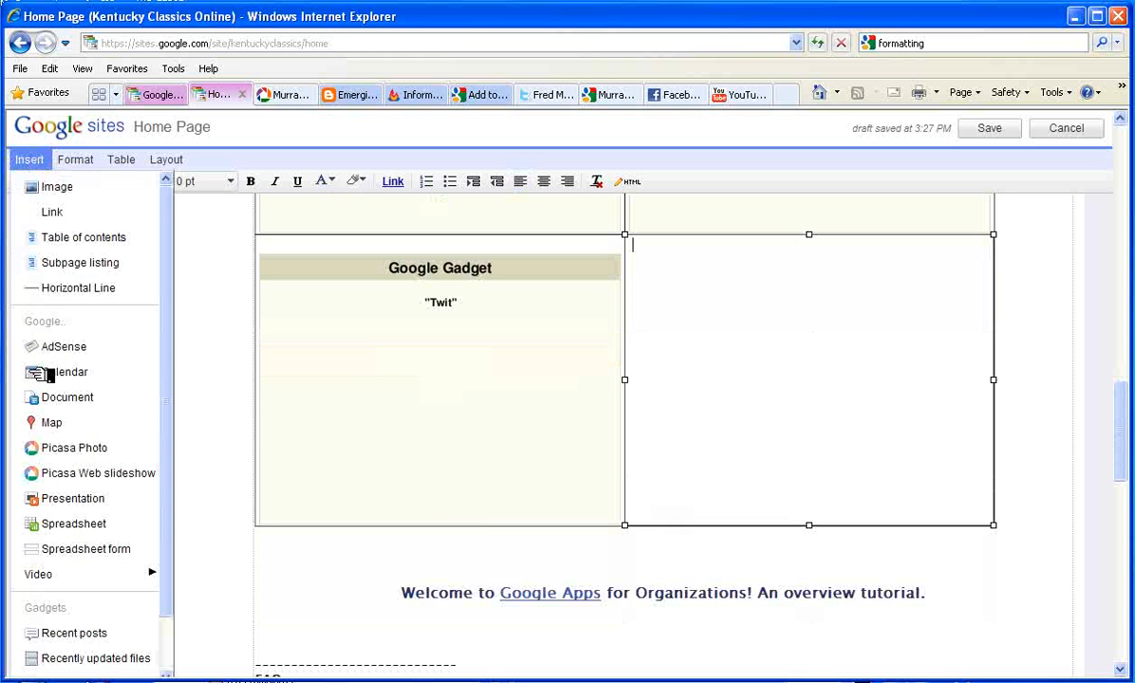
scroll(180, 669, down, 2)
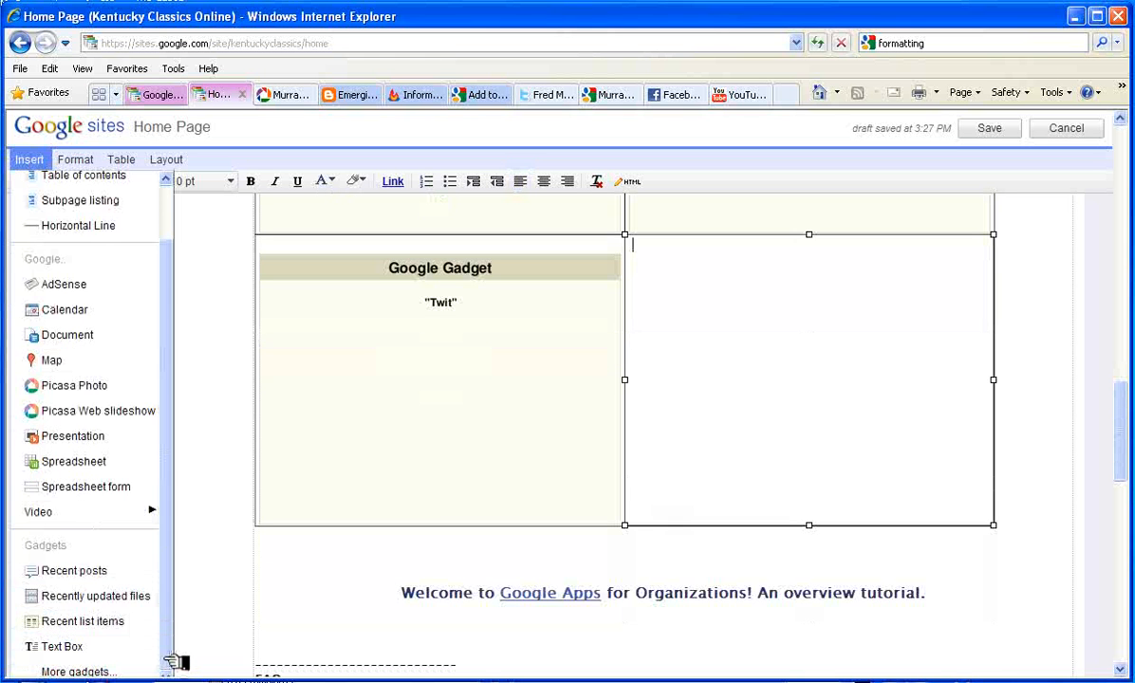
Search the gadget directory for 'sudoku' and select the Sudoku gadget
click(103, 670)
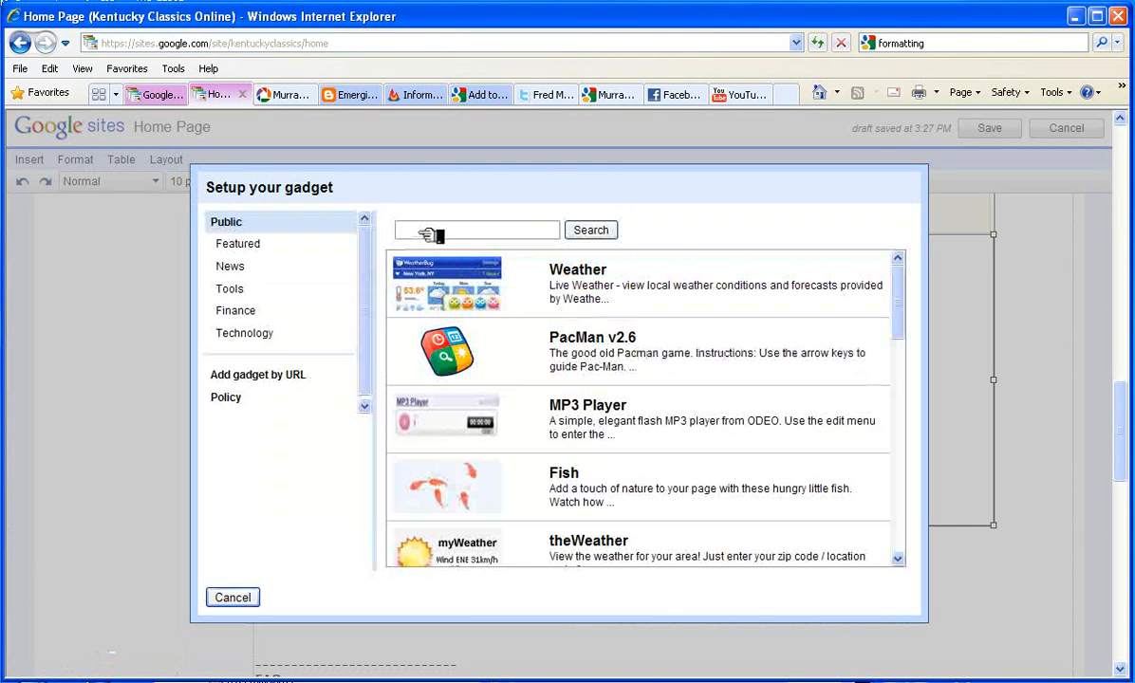
text(sudo)
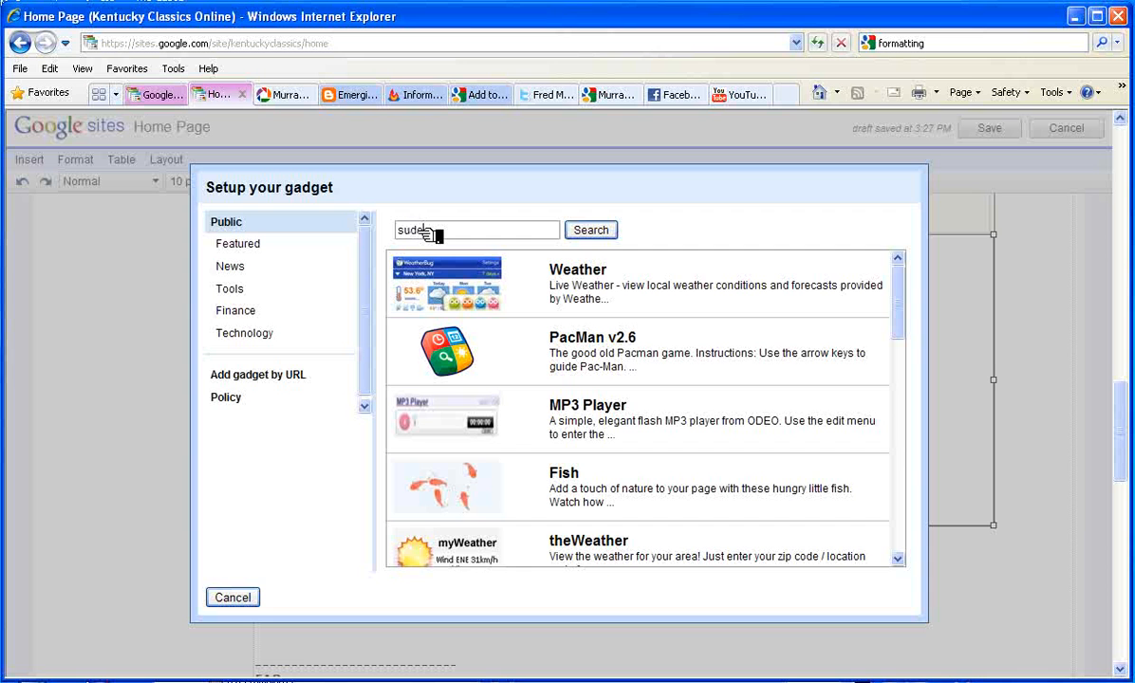
text(ku)
click(591, 230)
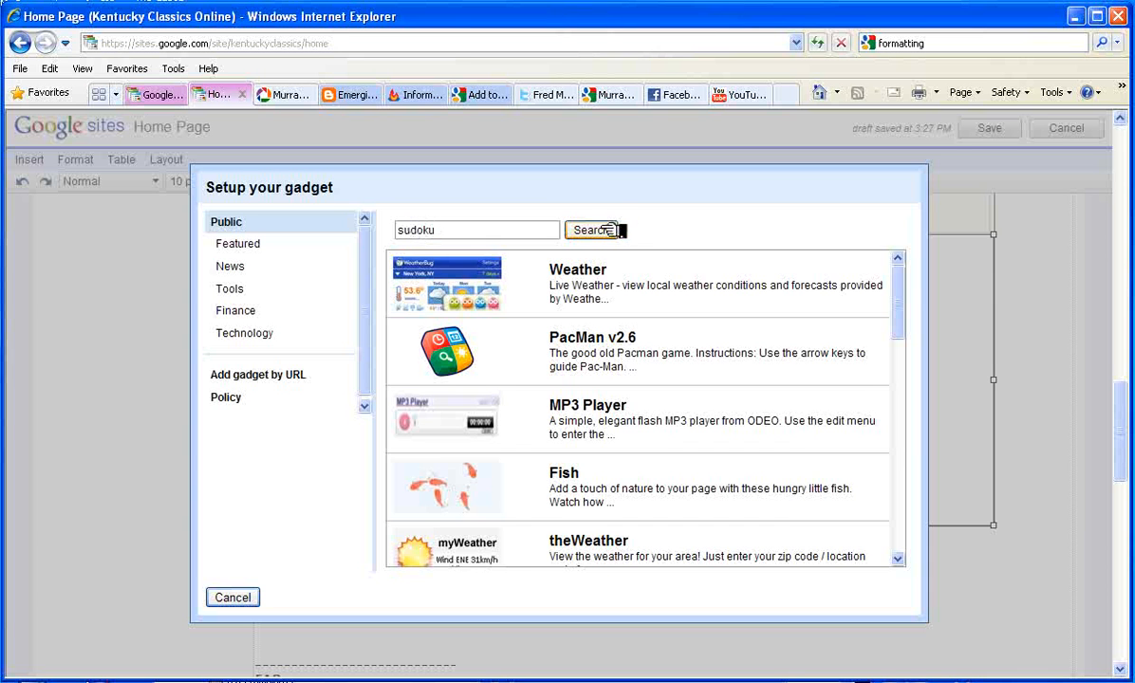
drag(897, 299, 877, 469)
scroll(876, 280, up, 10)
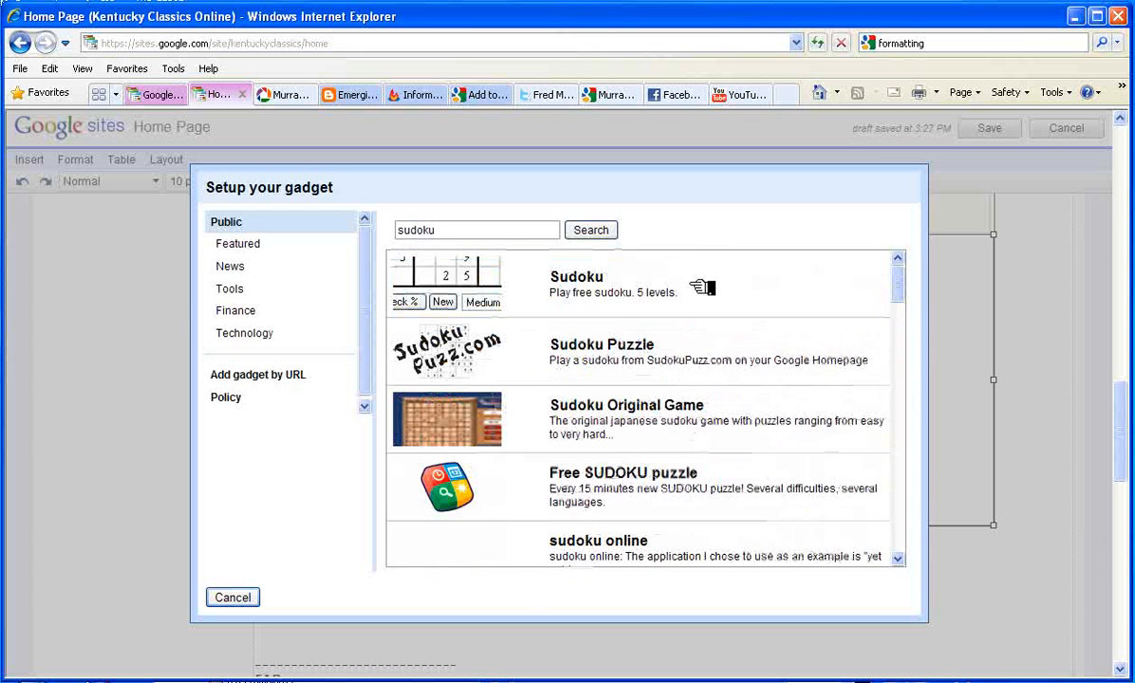
click(604, 283)
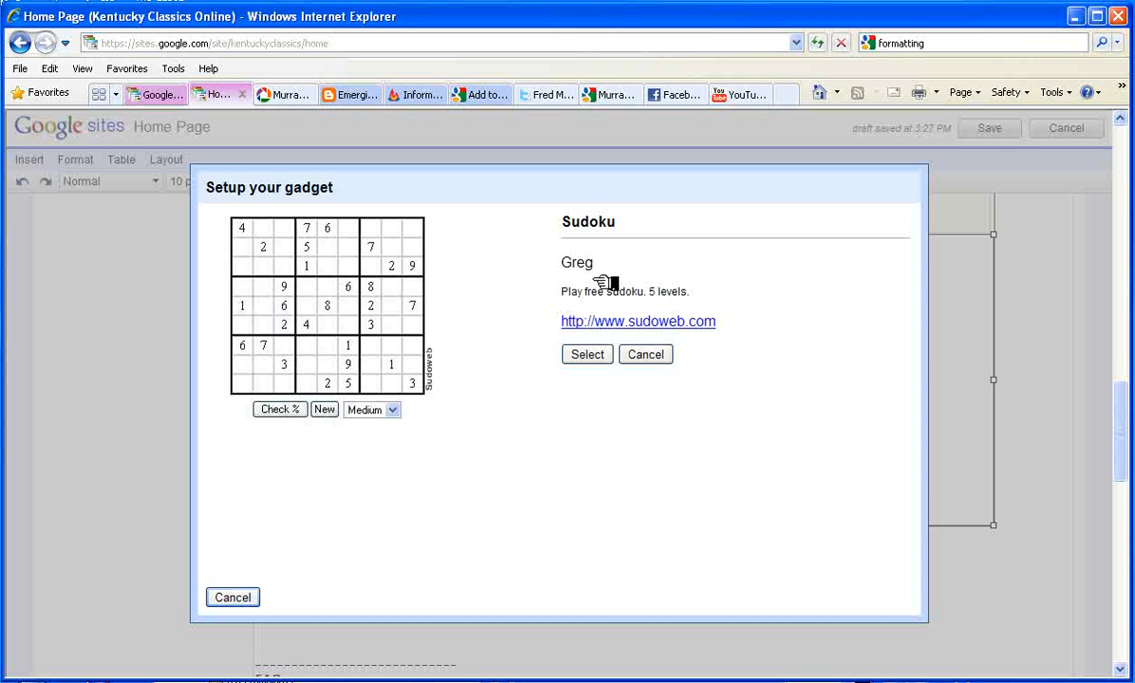
click(585, 355)
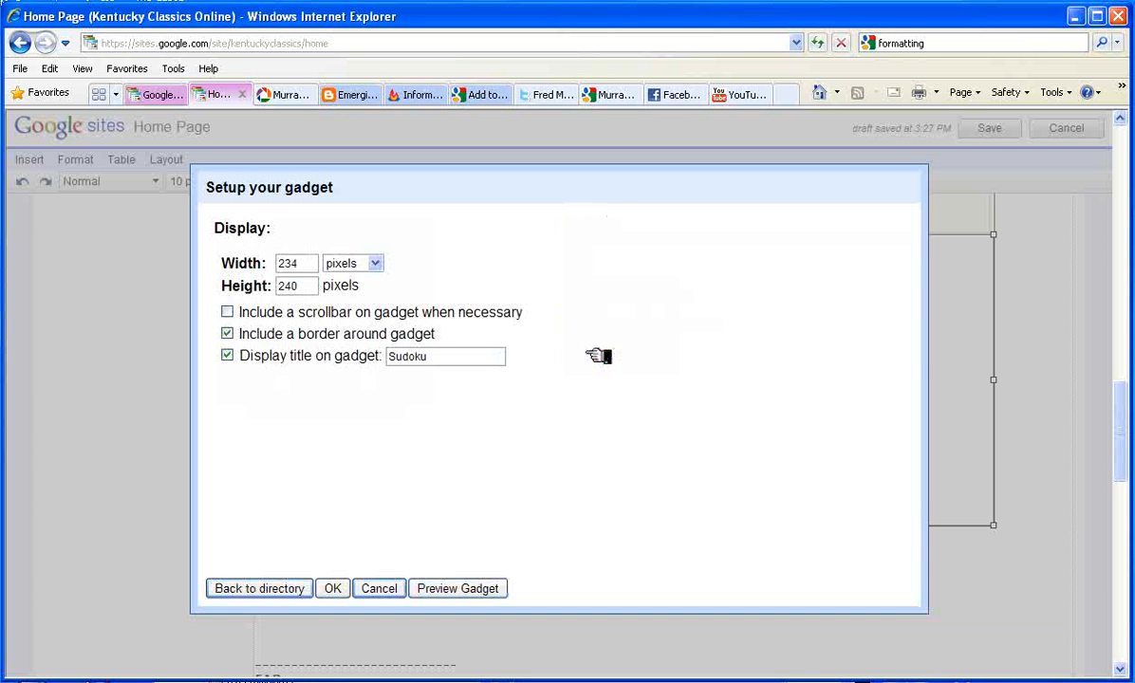
Set it to 400 by 300, title it 'Compliments of KY Classics', preview and insert it
drag(316, 264, 233, 261)
text(400)
drag(308, 286, 242, 284)
text(300)
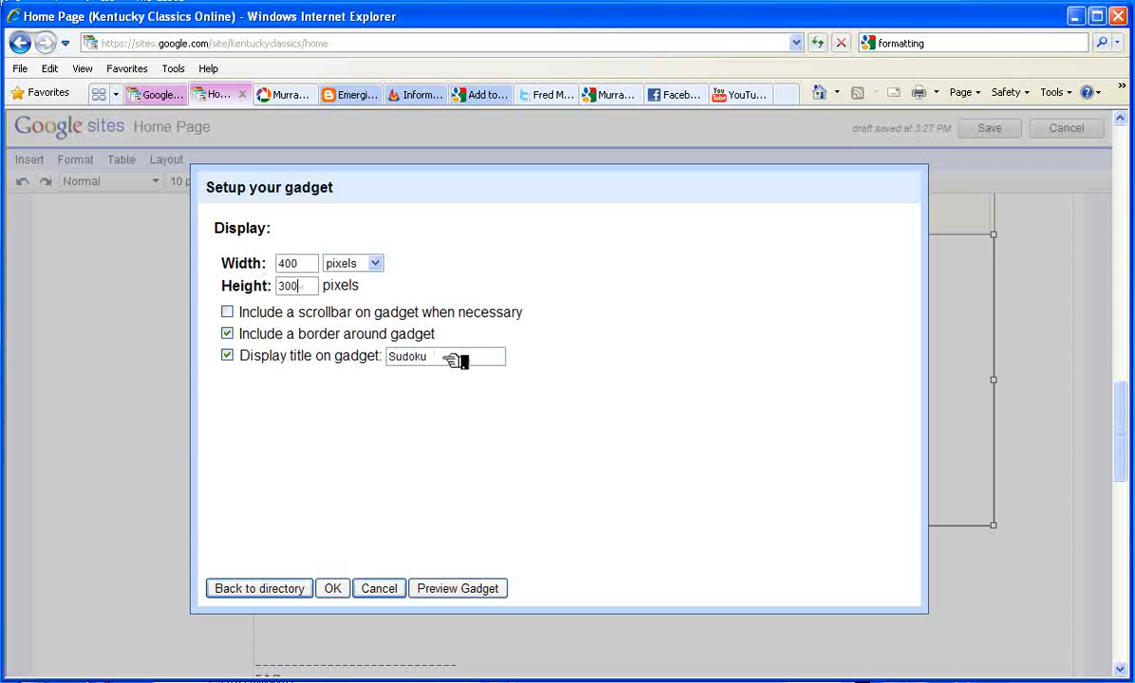
drag(456, 358, 365, 352)
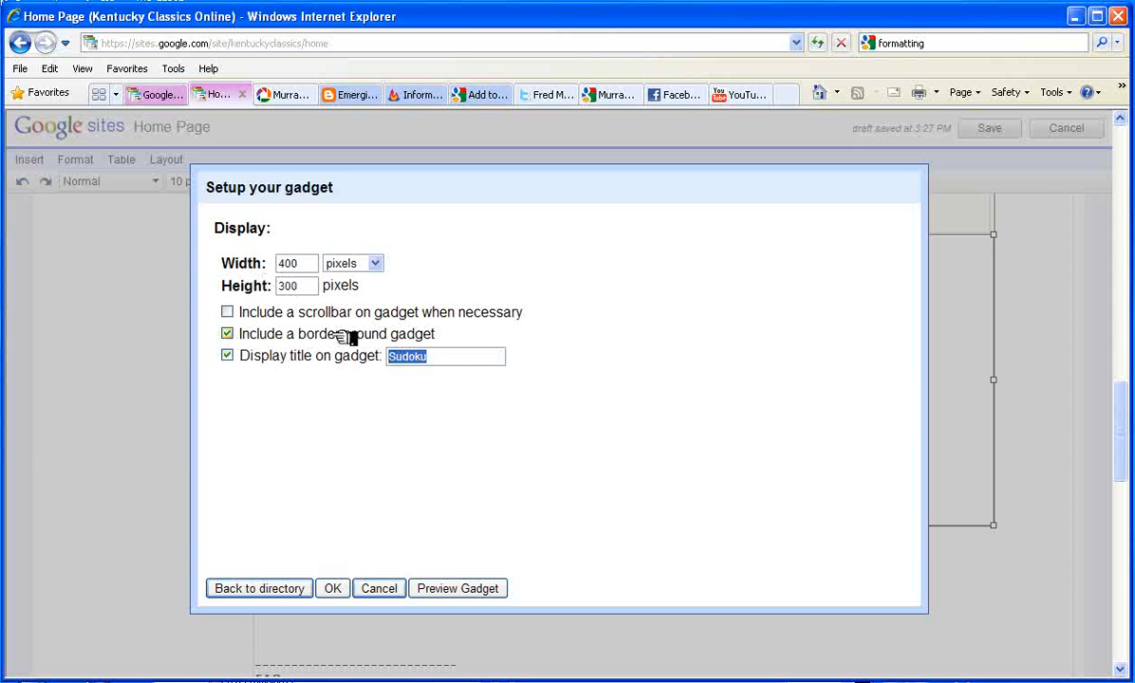
text(Compliment)
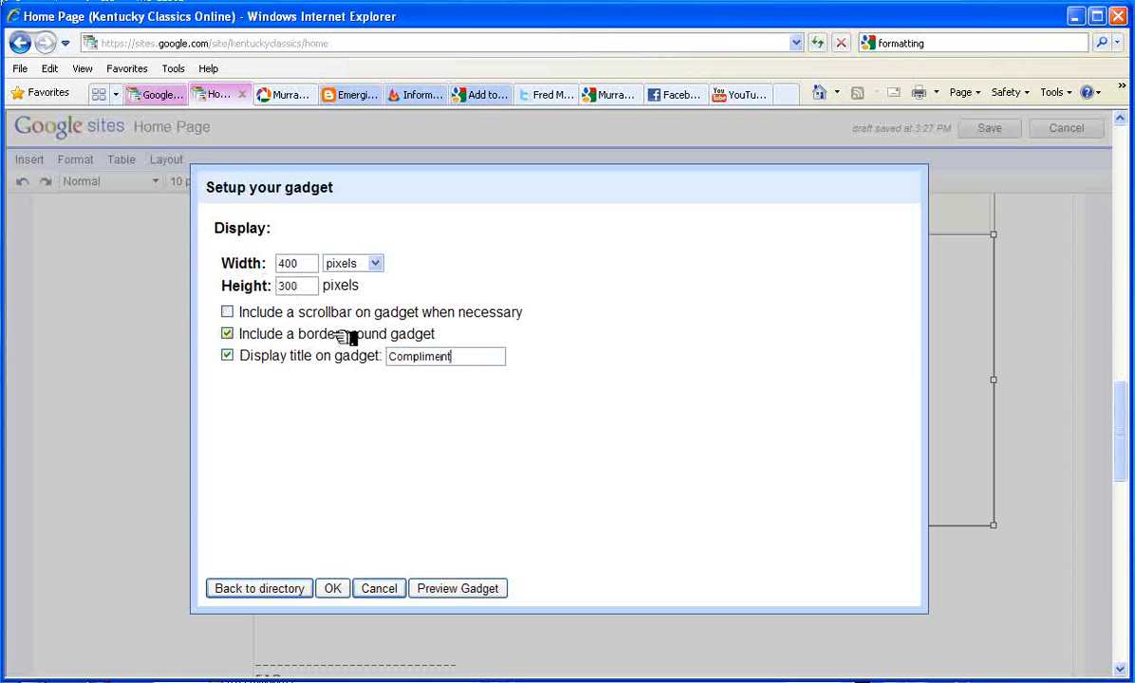
text(s of KY Classics)
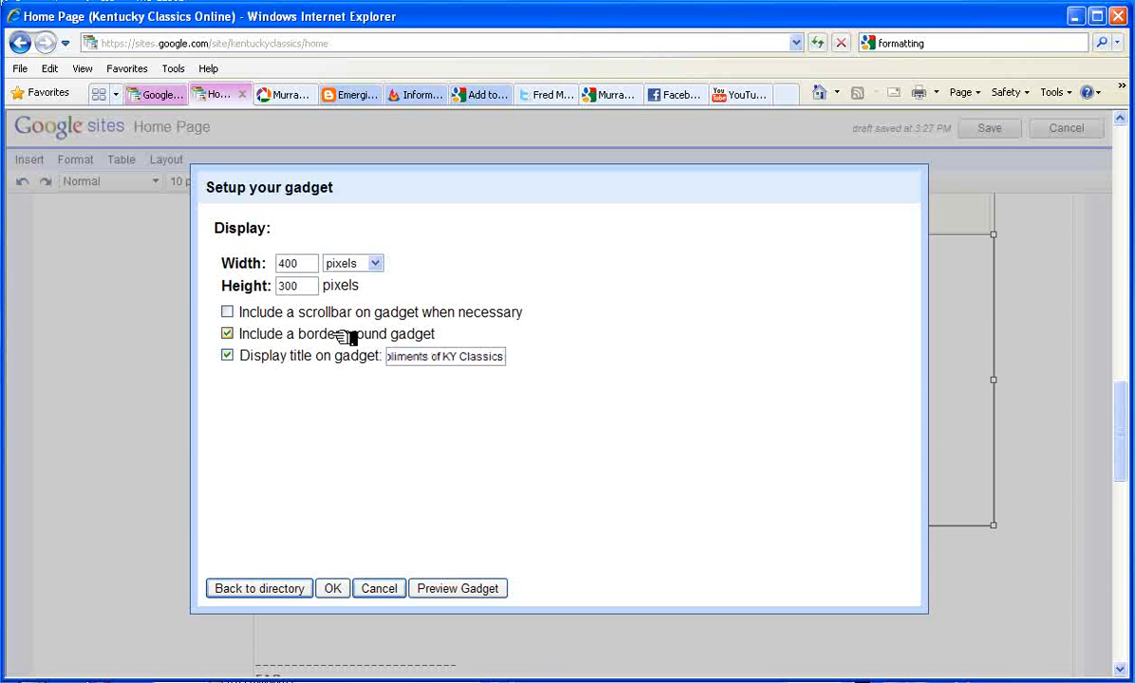
click(461, 588)
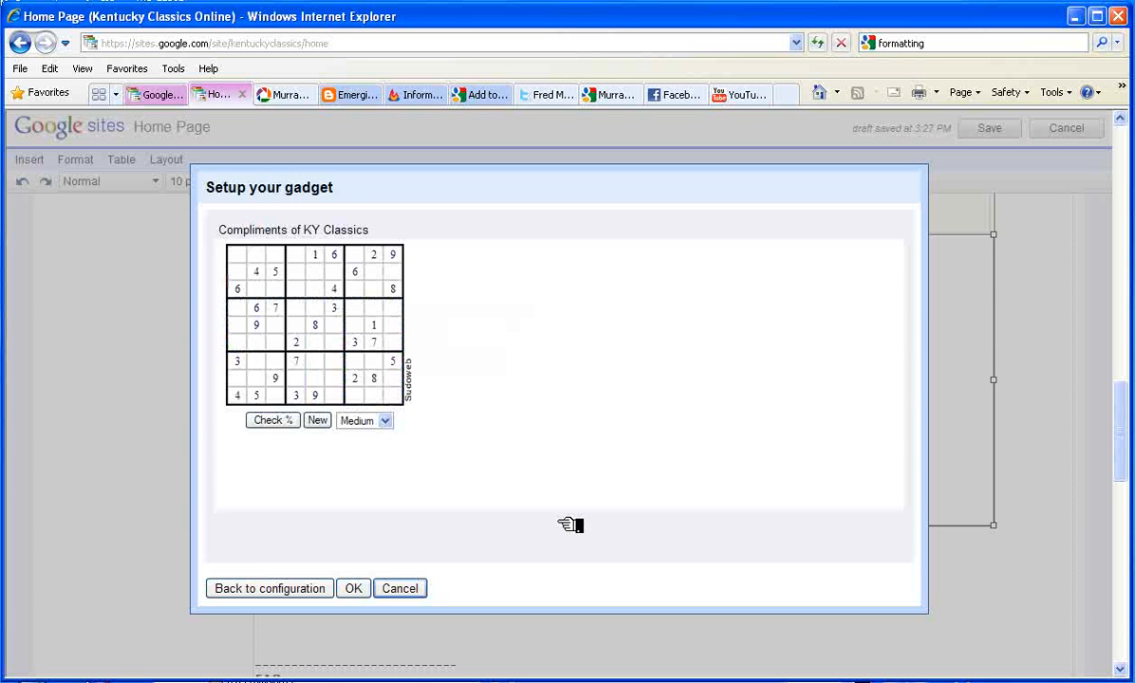
click(357, 588)
scroll(732, 561, down, 4)
Save the Home Page and scroll through it to check the table's four gadgets
scroll(732, 562, down, 3)
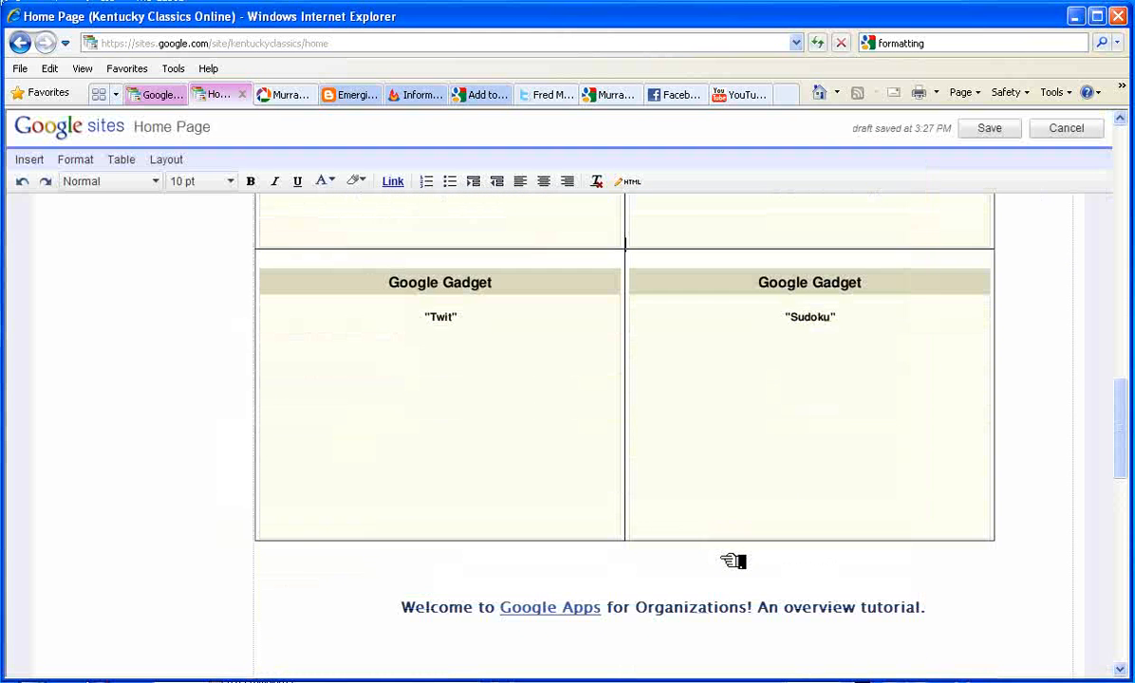
scroll(732, 562, up, 5)
scroll(732, 562, up, 8)
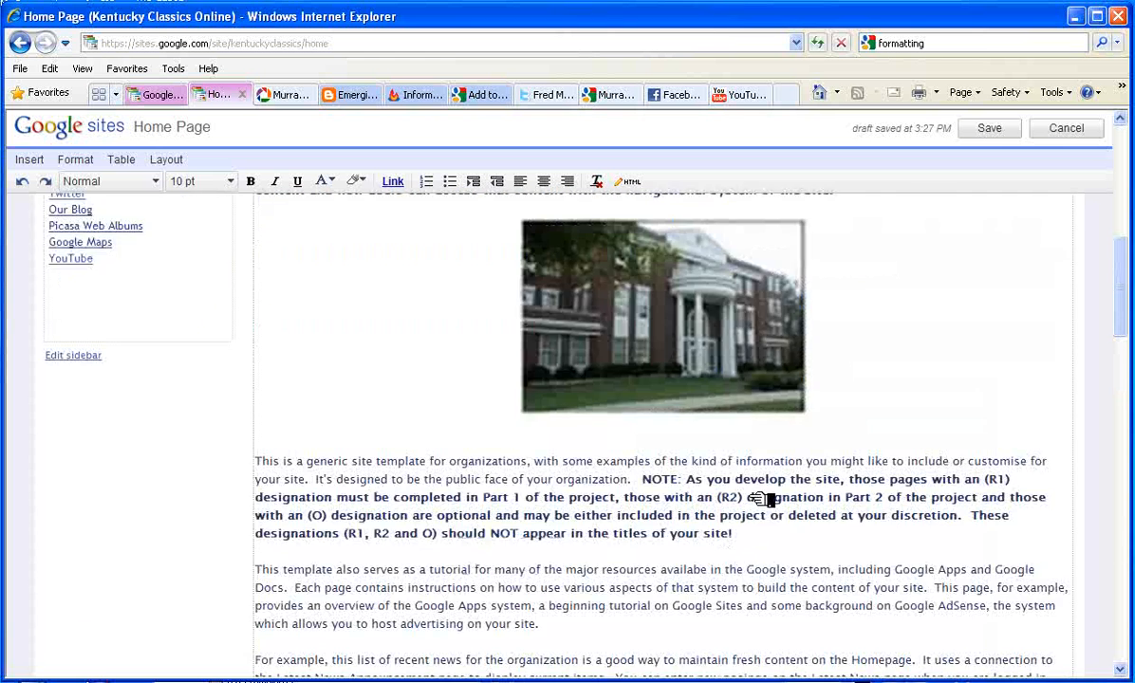
click(990, 127)
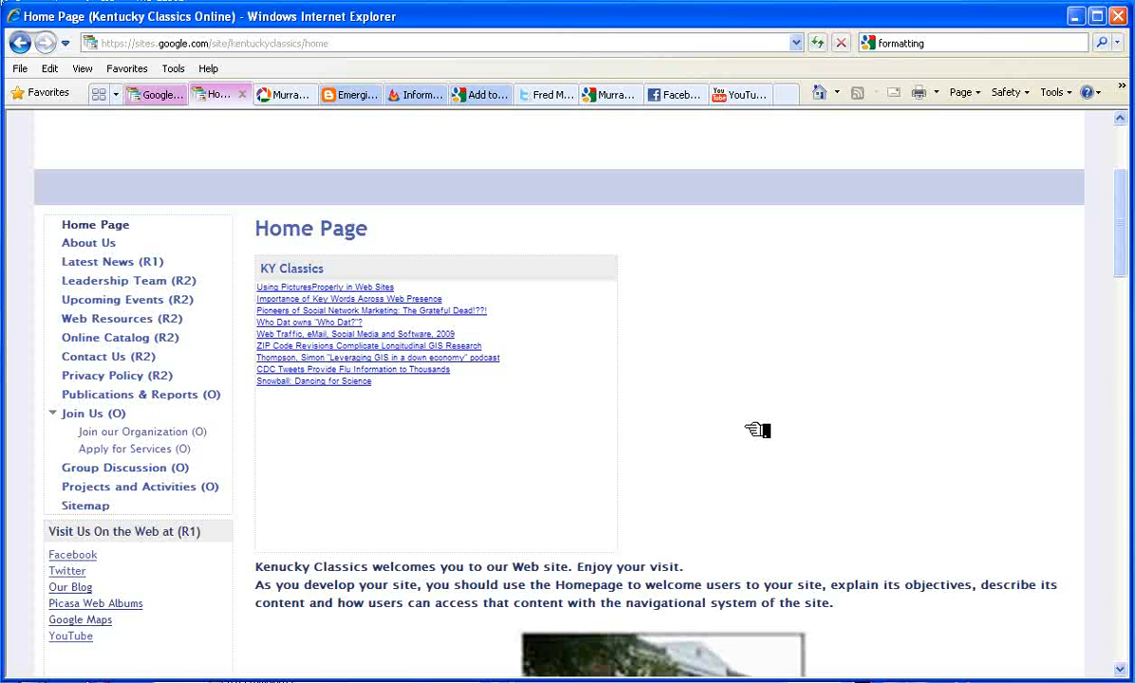
scroll(756, 430, down, 9)
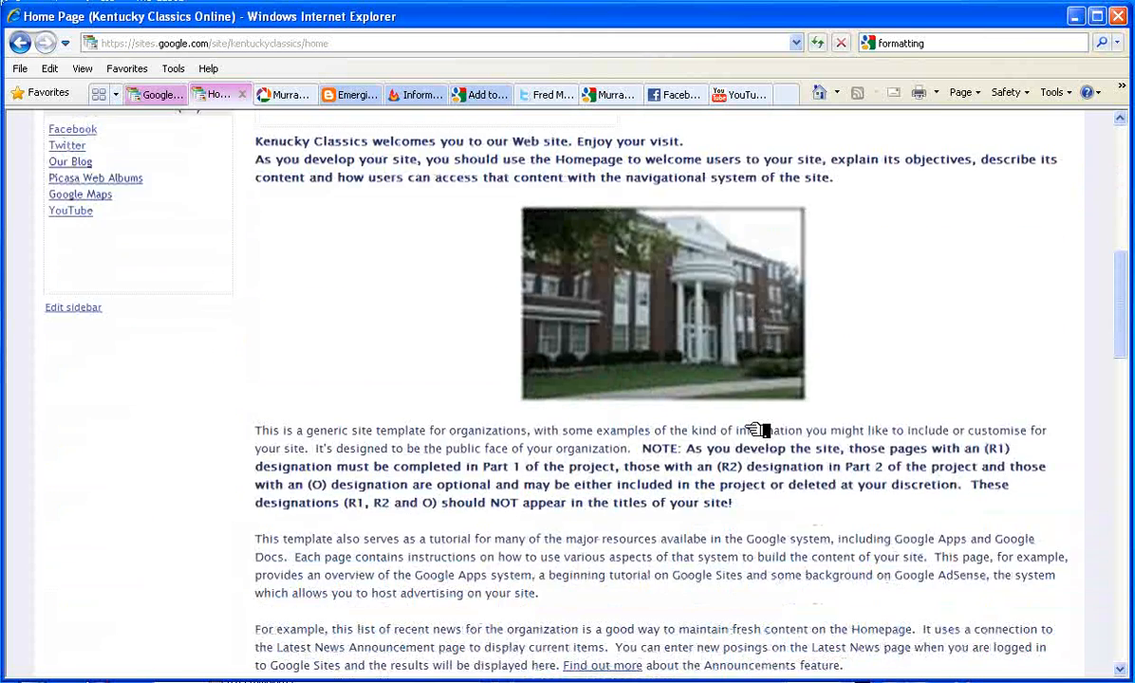
scroll(756, 430, down, 5)
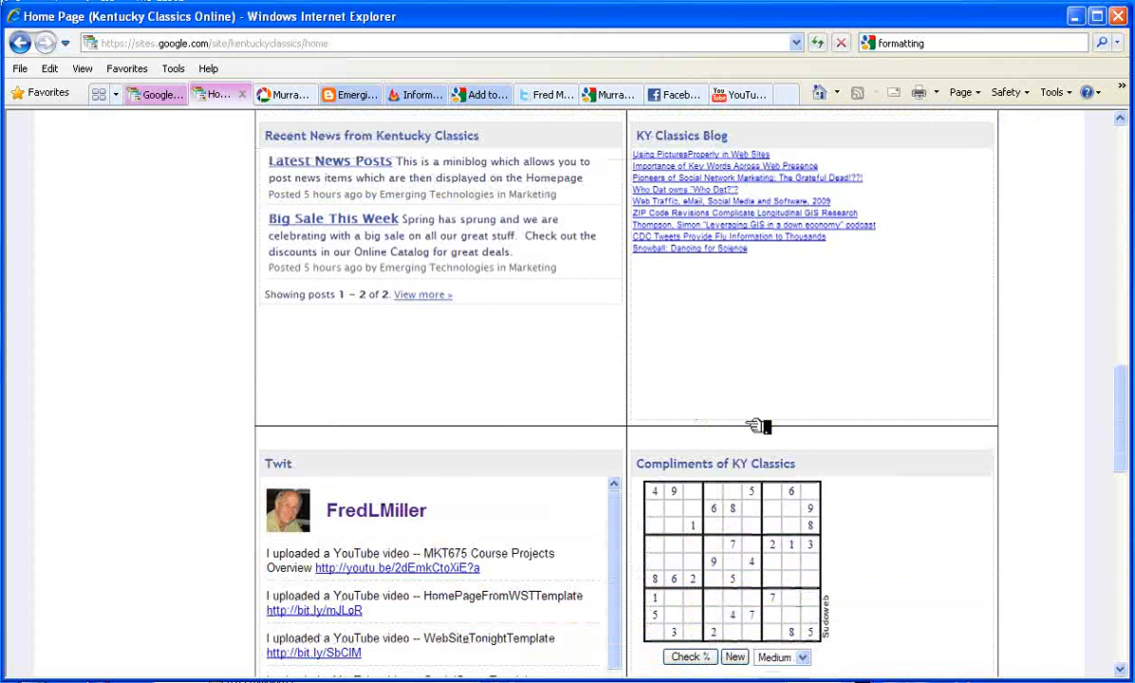
scroll(757, 427, down, 3)
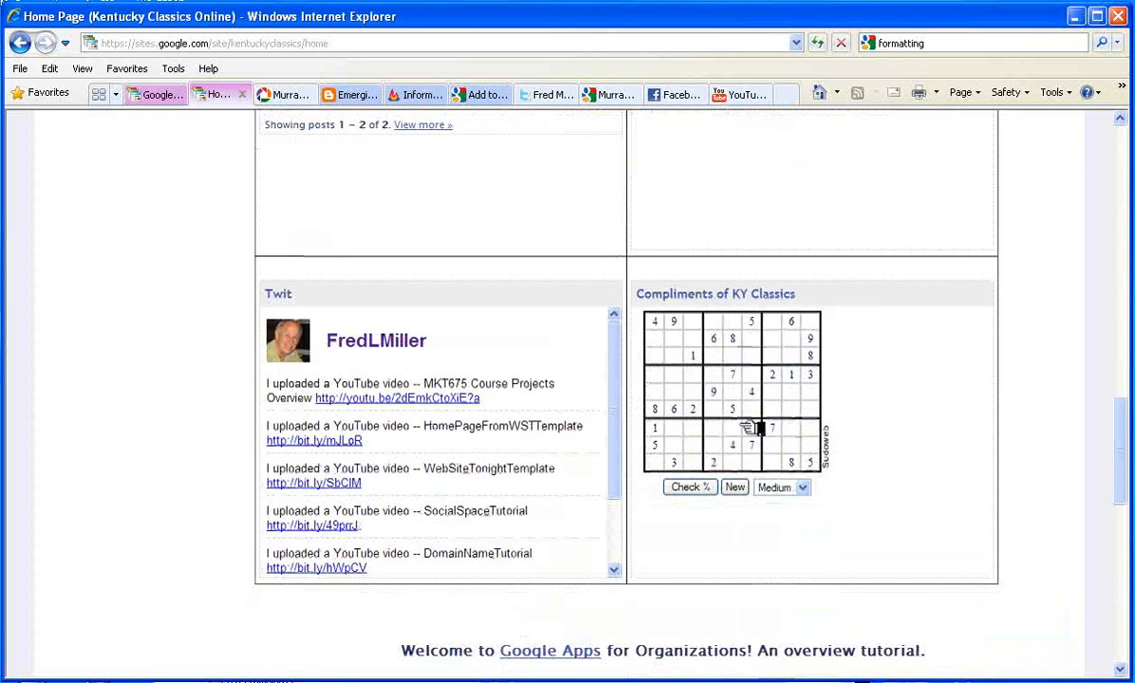
scroll(756, 428, up, 4)
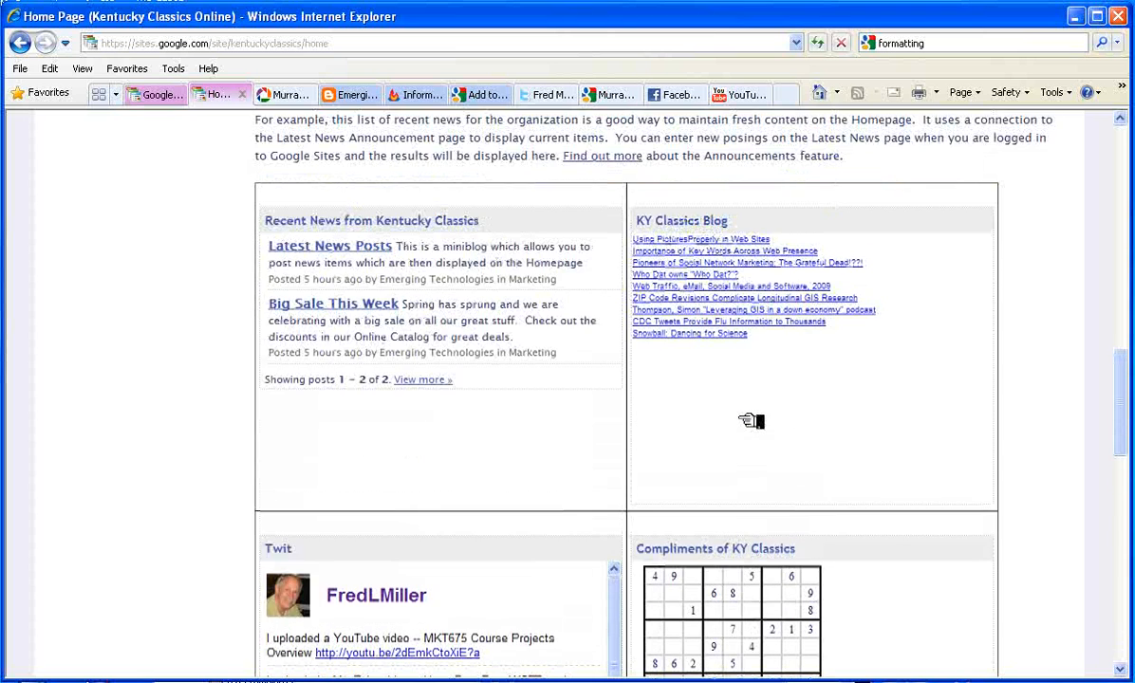
scroll(752, 422, up, 2)
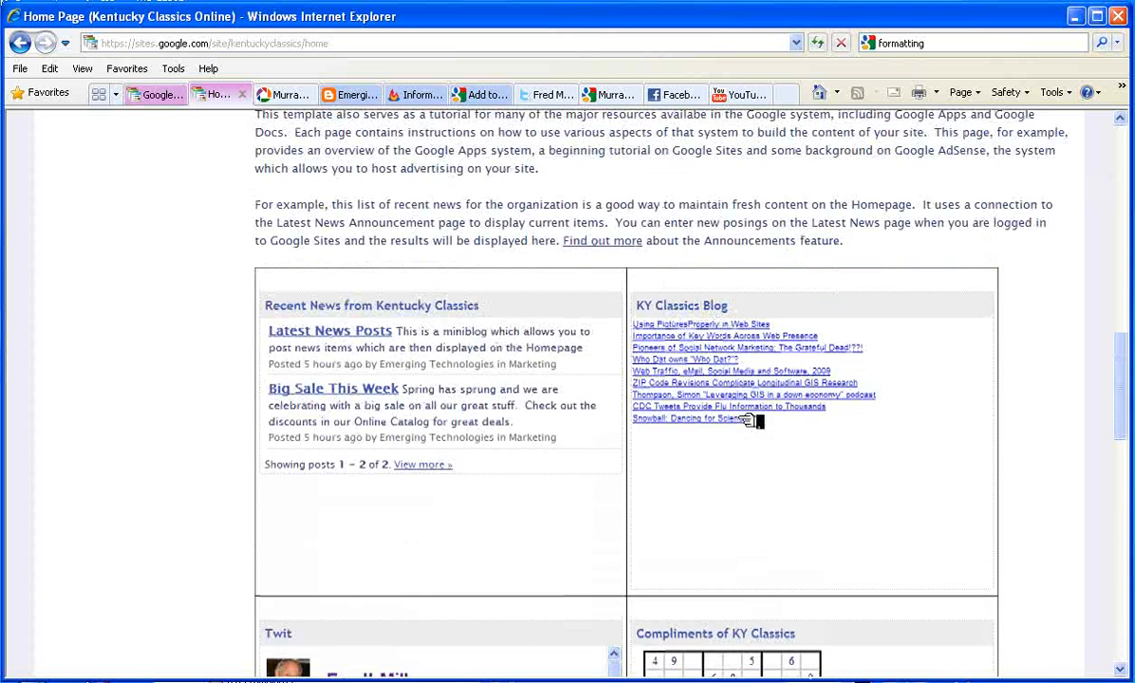
scroll(751, 420, up, 7)
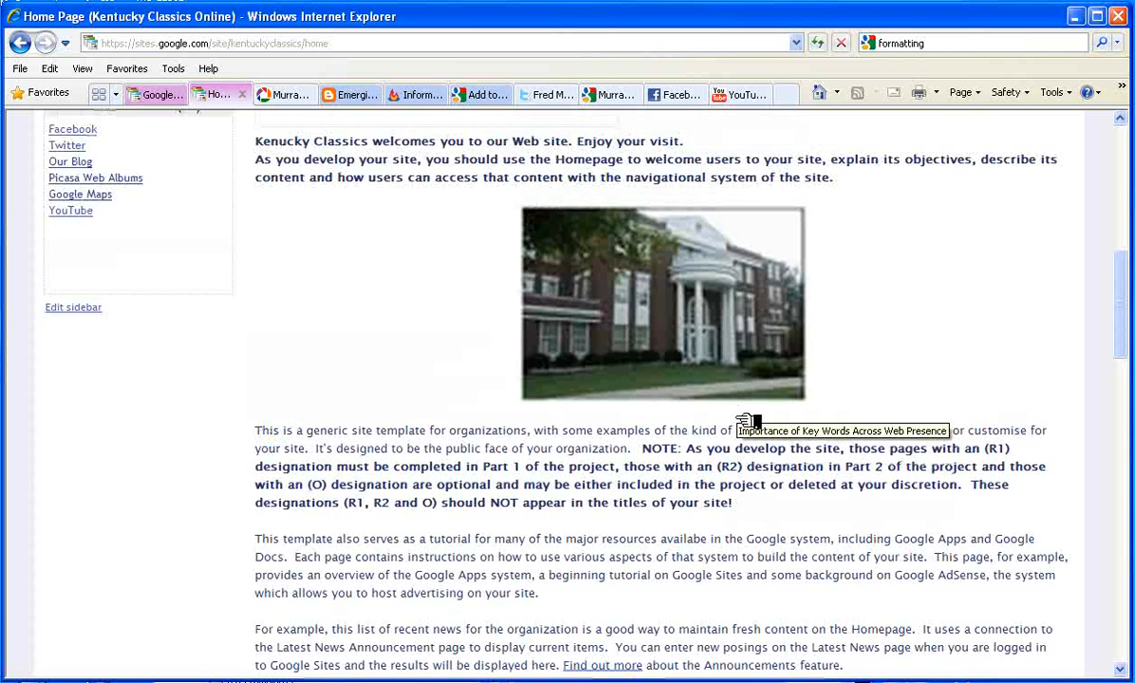
scroll(750, 422, down, 2)
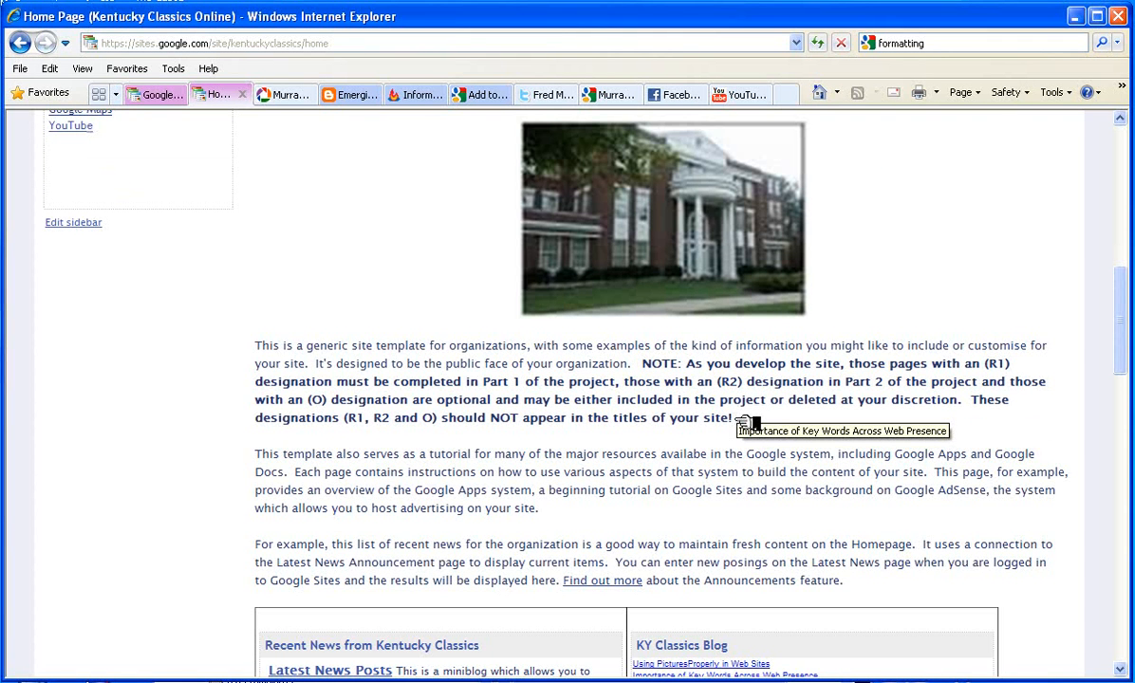